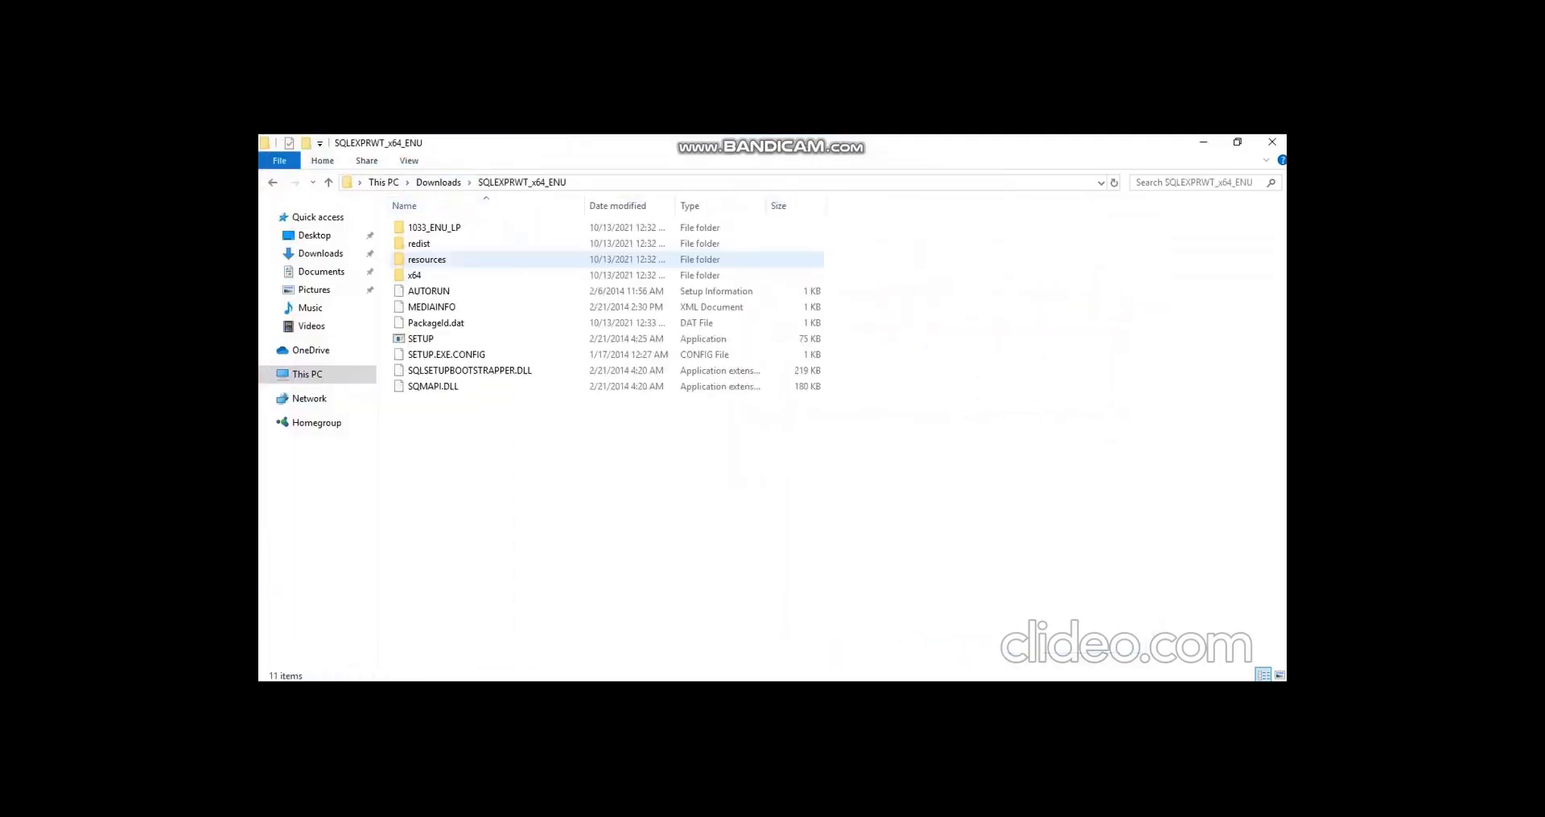
Start a new SQL Server 2014 stand-alone installation from SETUP and accept the license terms, leaving Microsoft Update checking off
left_click(420, 339)
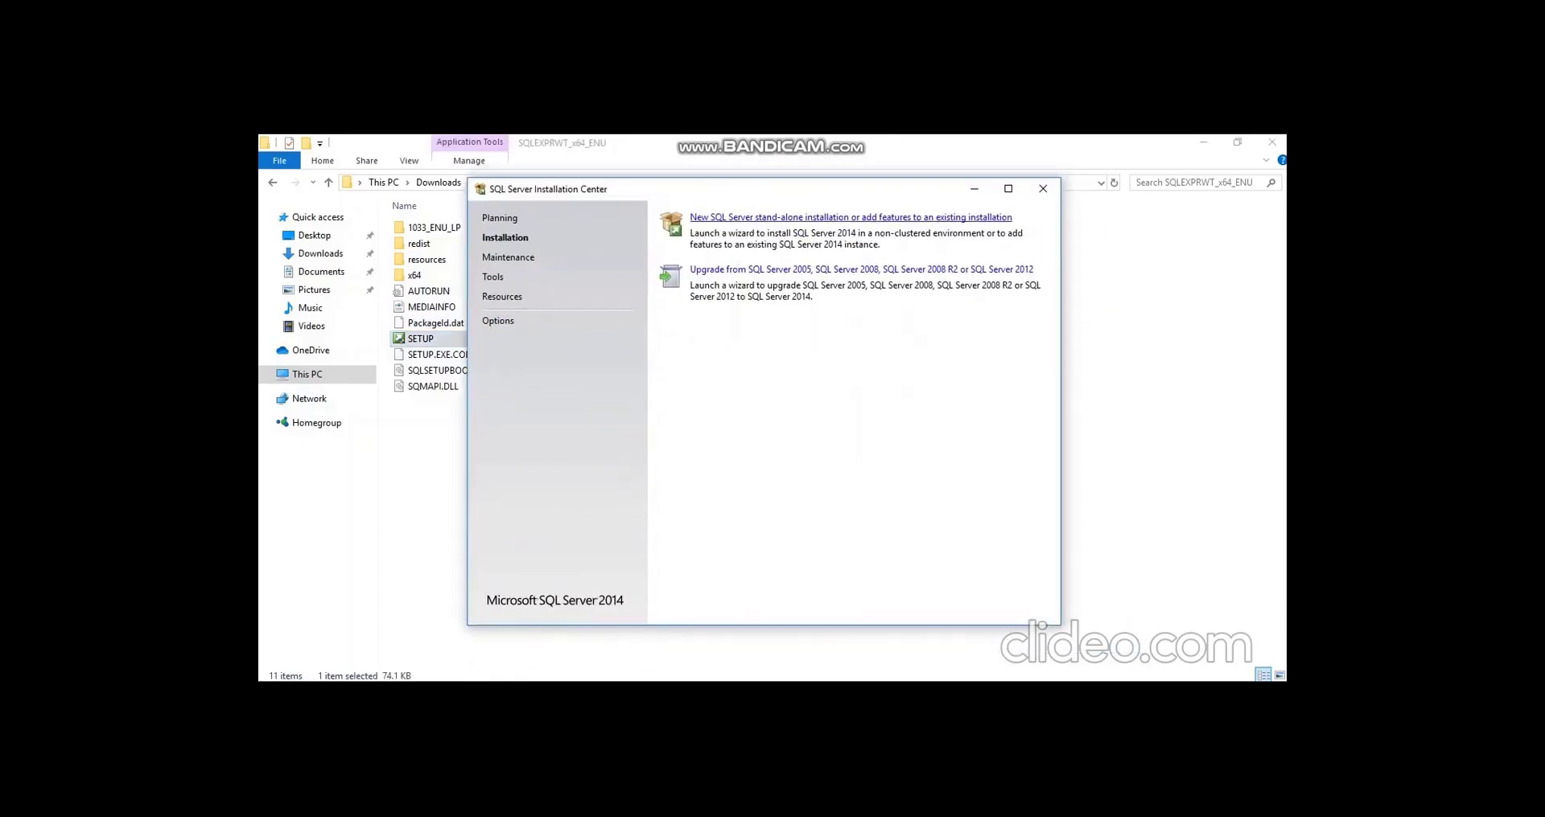
left_click(849, 217)
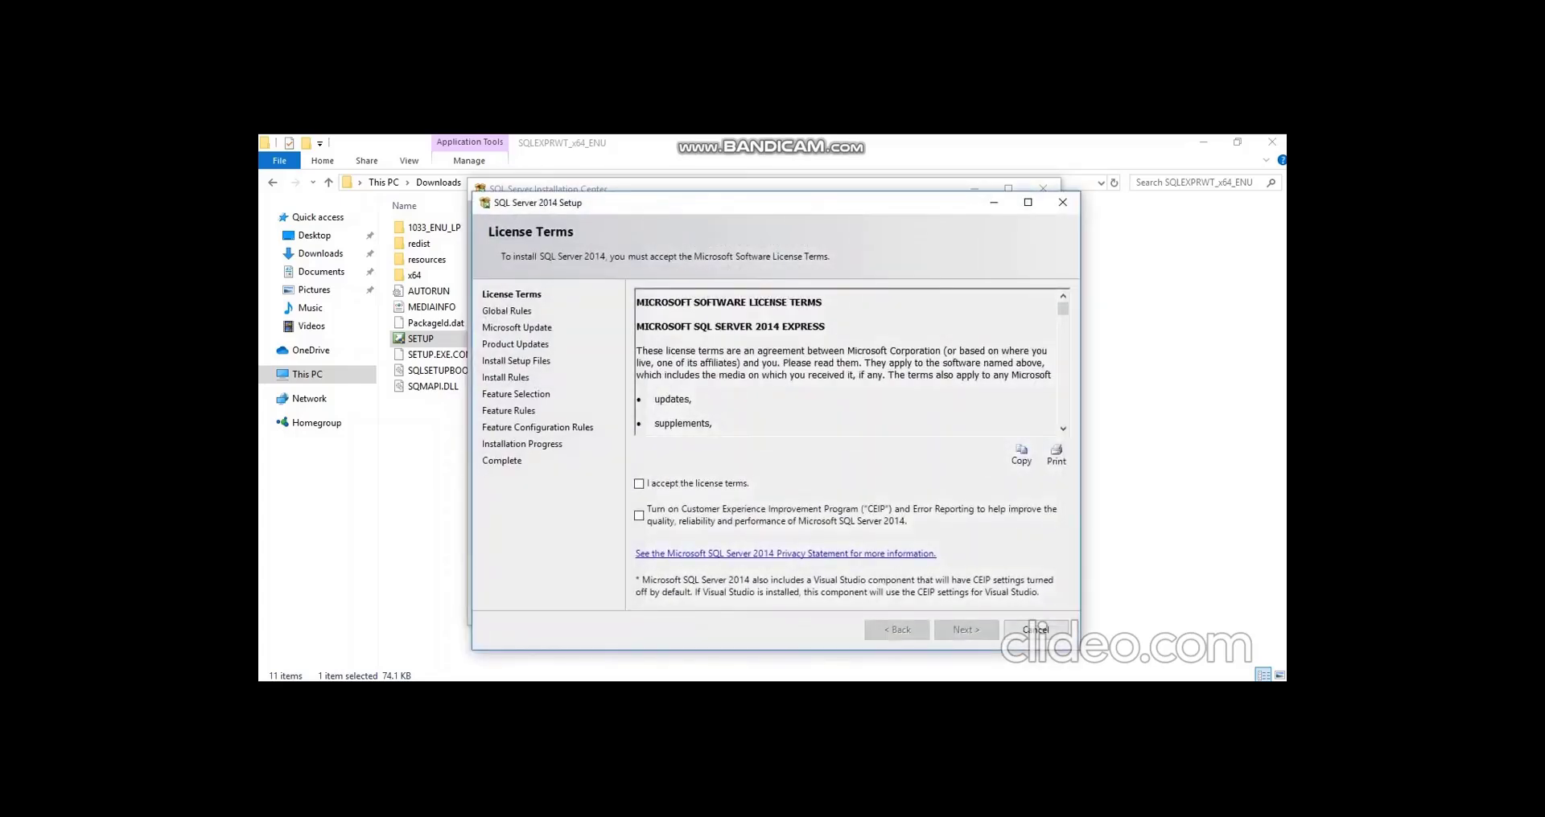
left_click(639, 483)
left_click(966, 630)
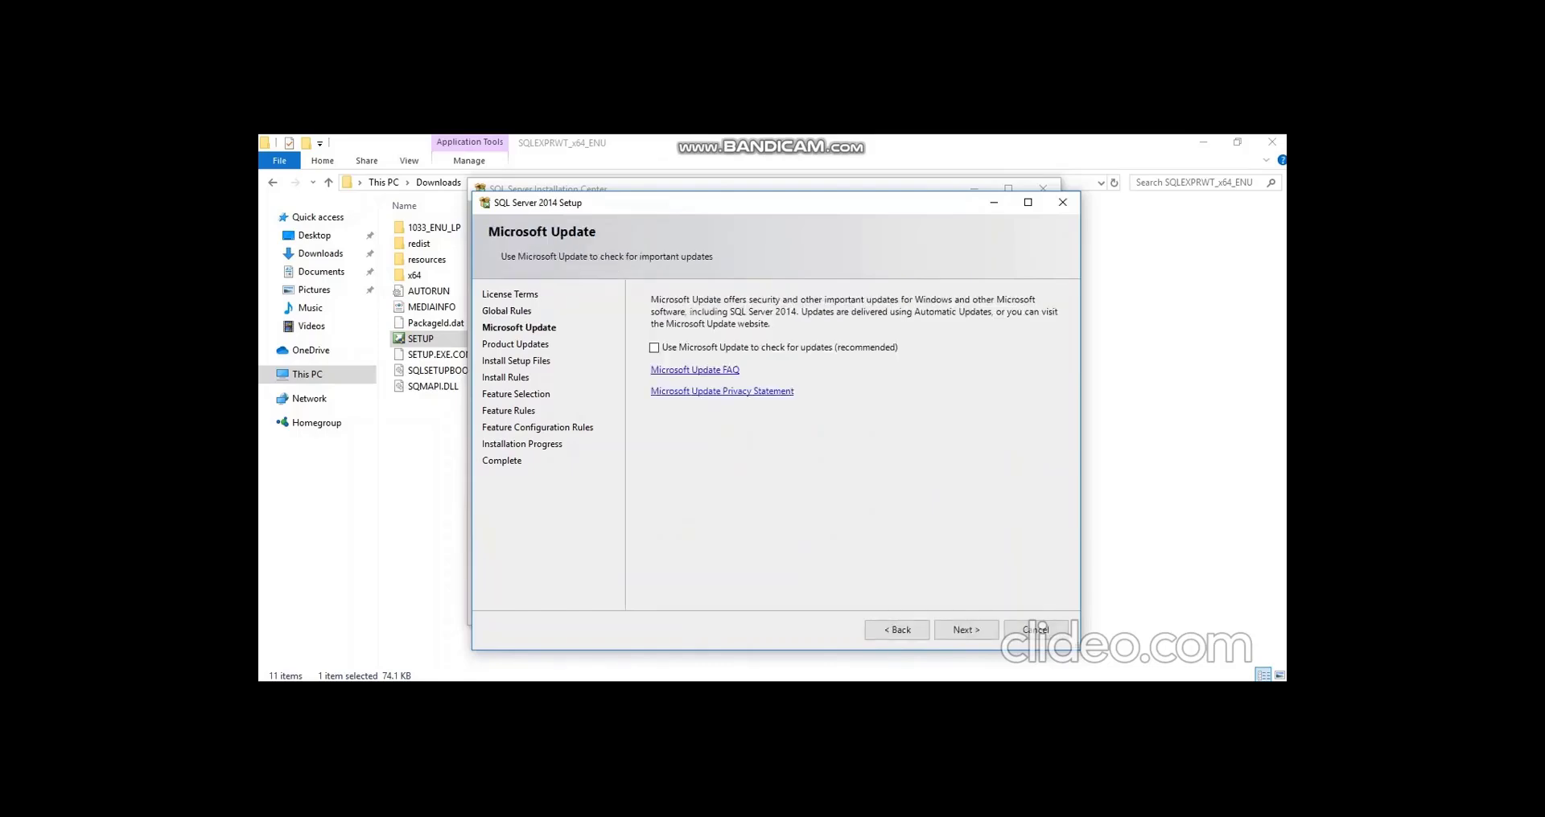
key("alt+n")
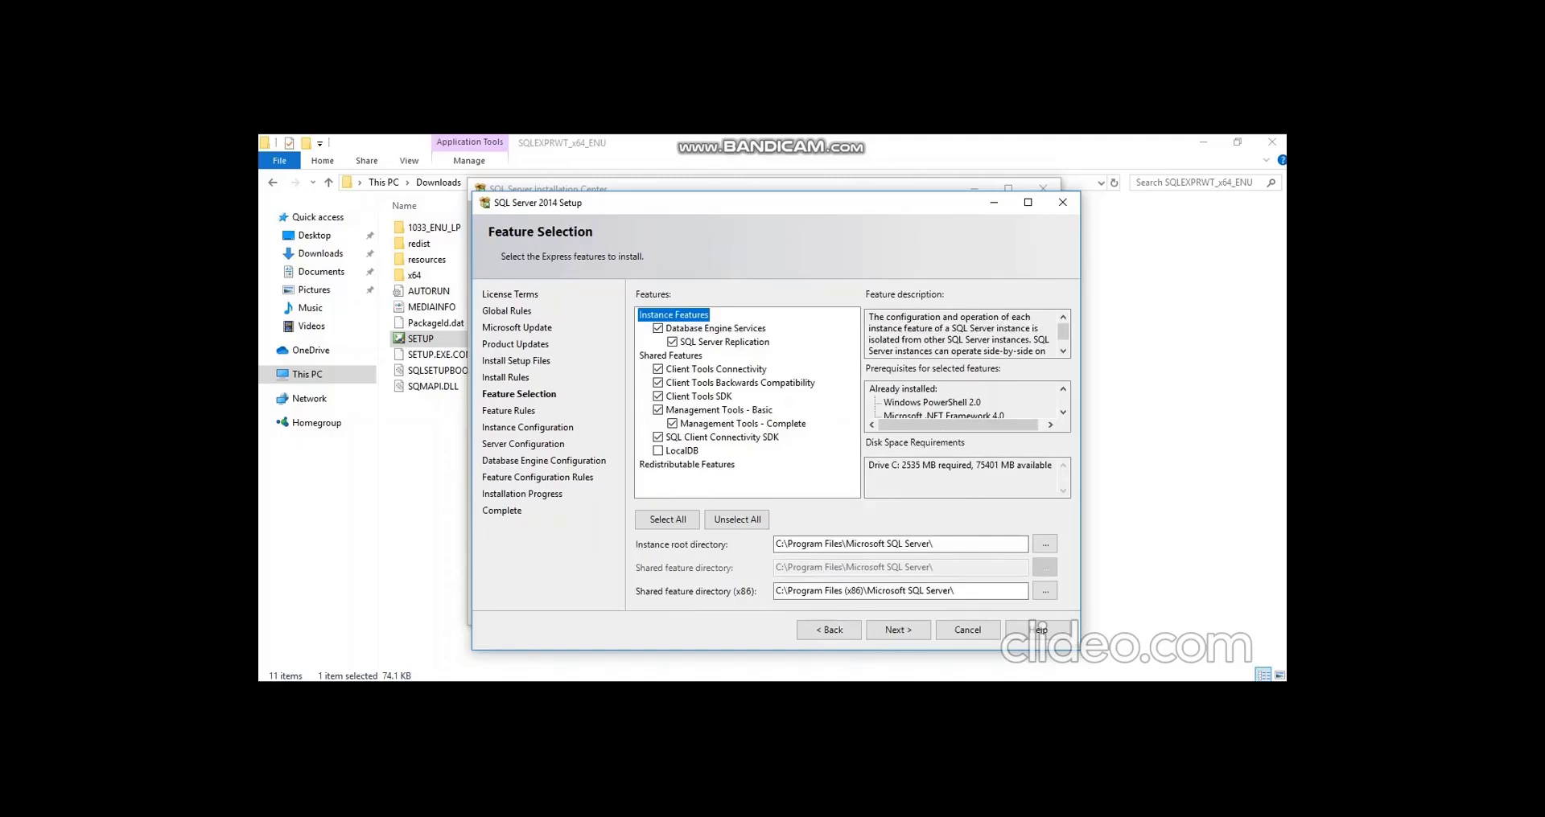
Select all Express features for installation, including LocalDB, and proceed to the feature rules check
key("alt+a")
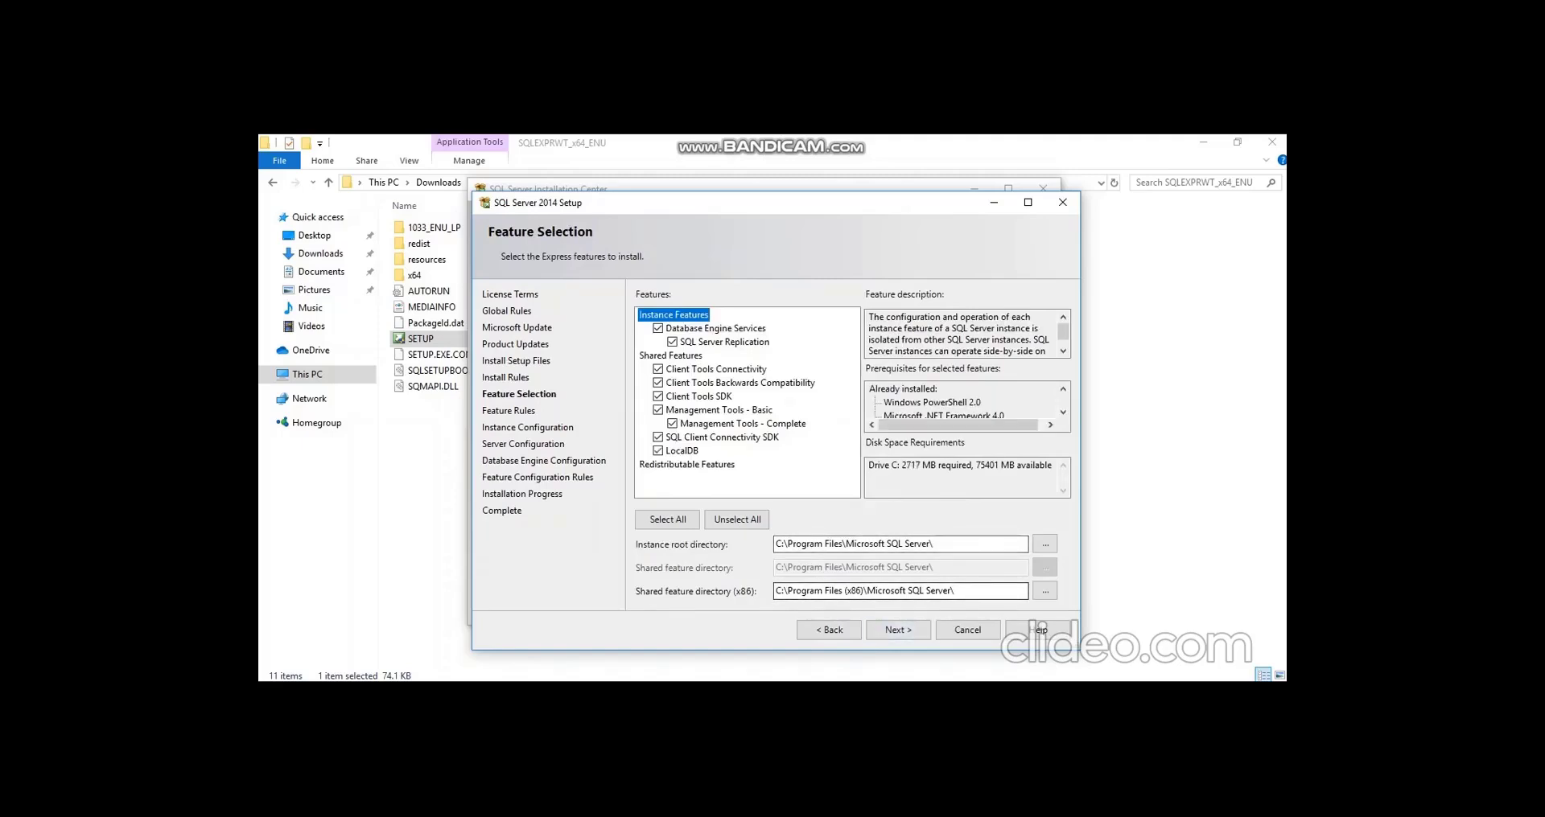
left_click(897, 630)
key("Return")
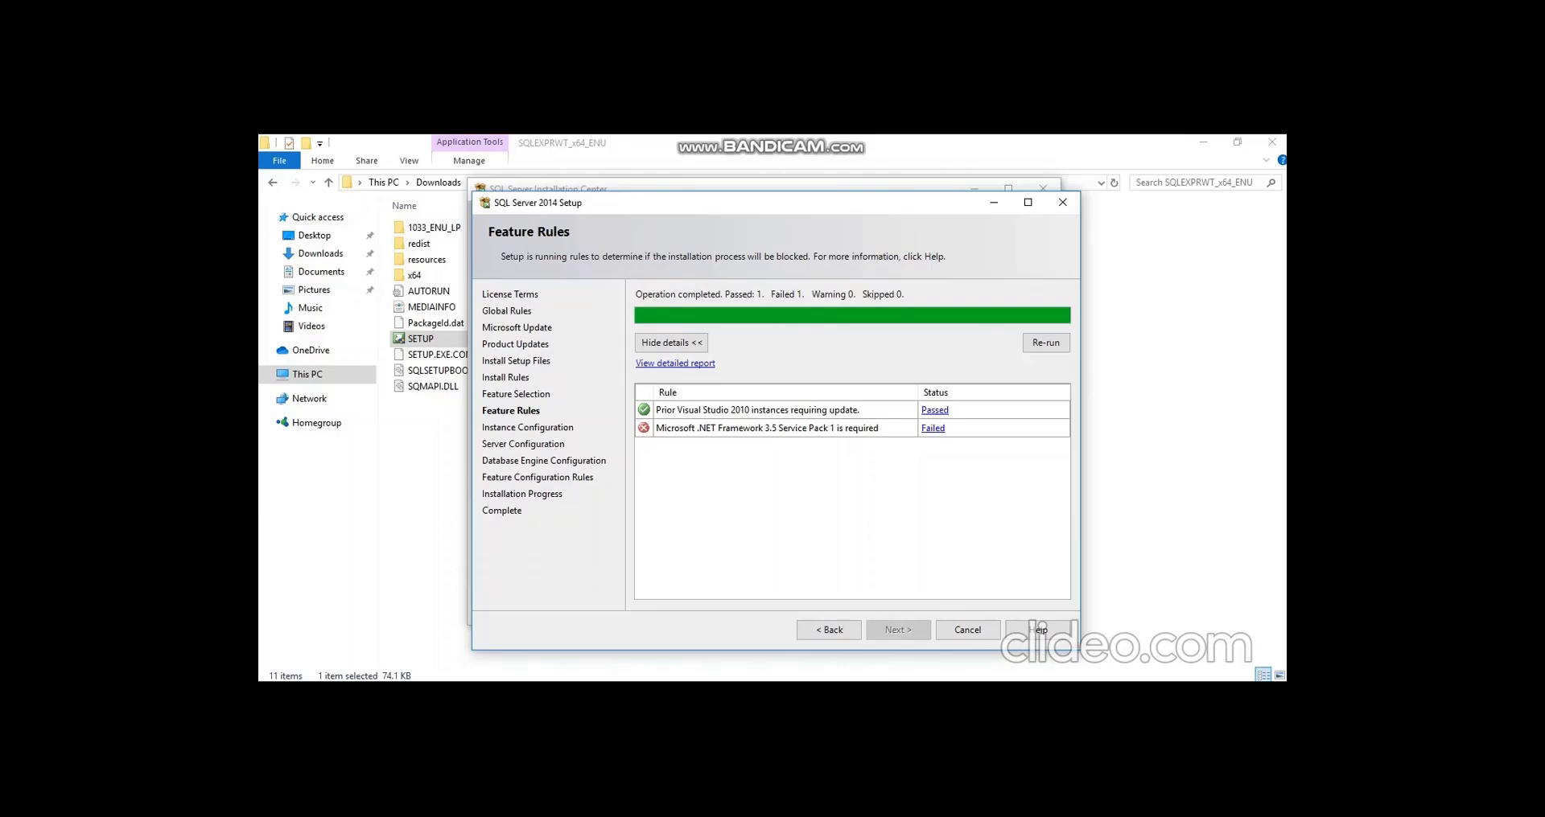
Open the list for turning Windows features on or off through Control Panel's Programs and Features
key("super")
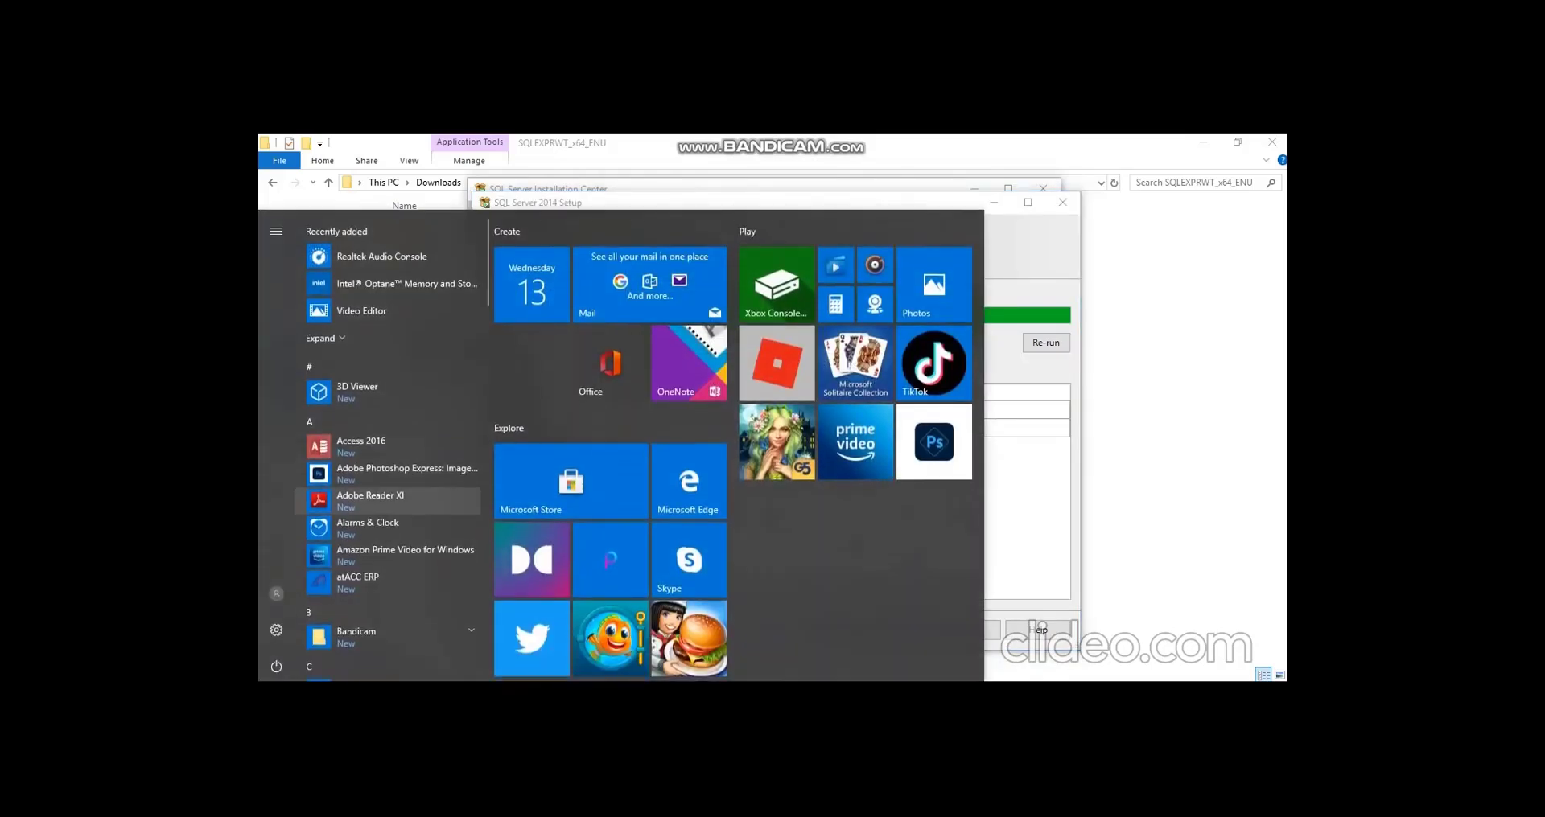
type("cont")
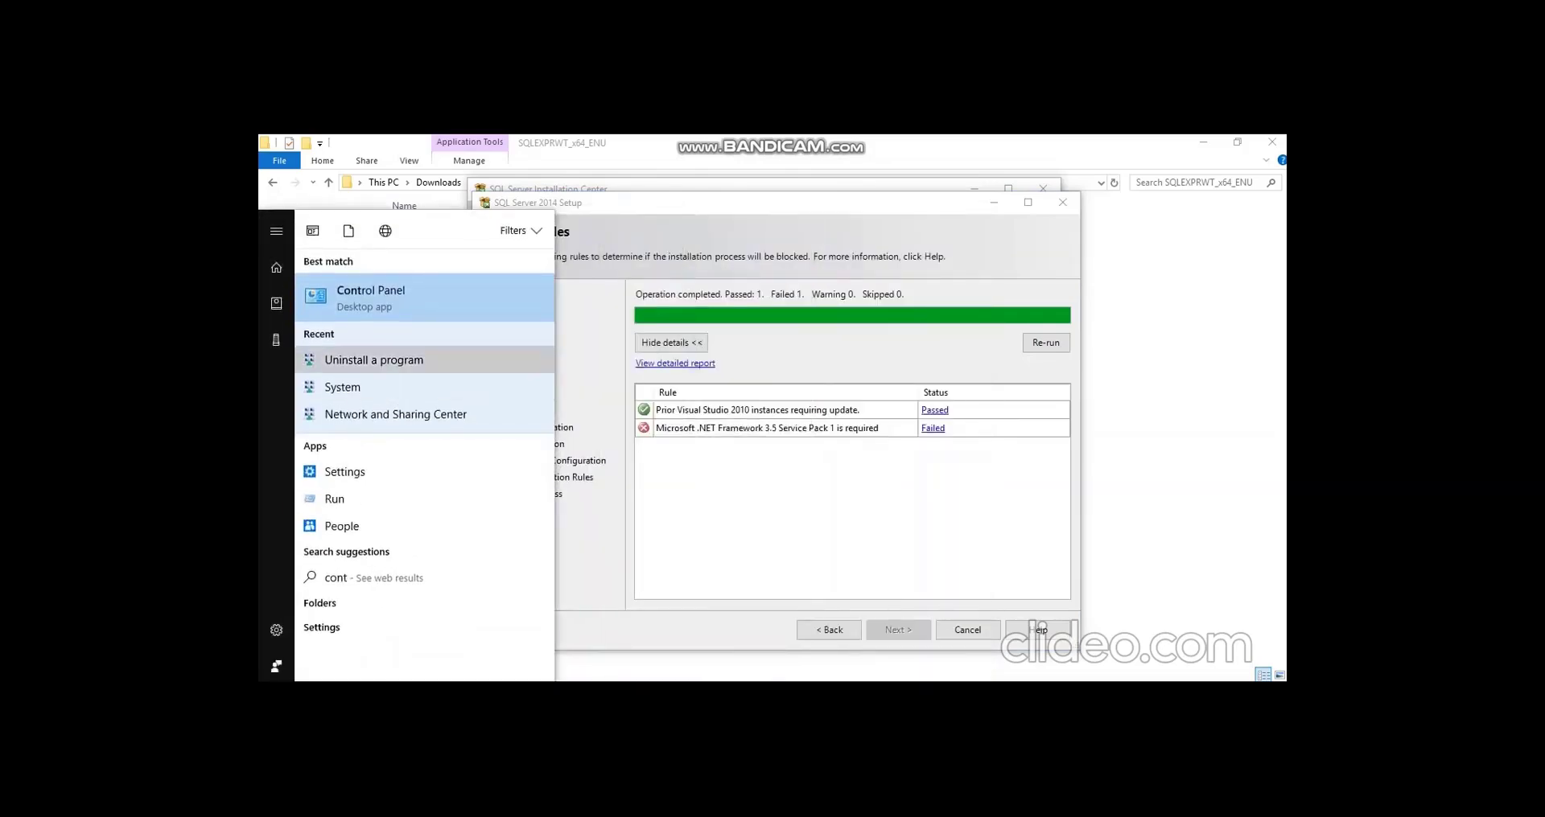
key("Return")
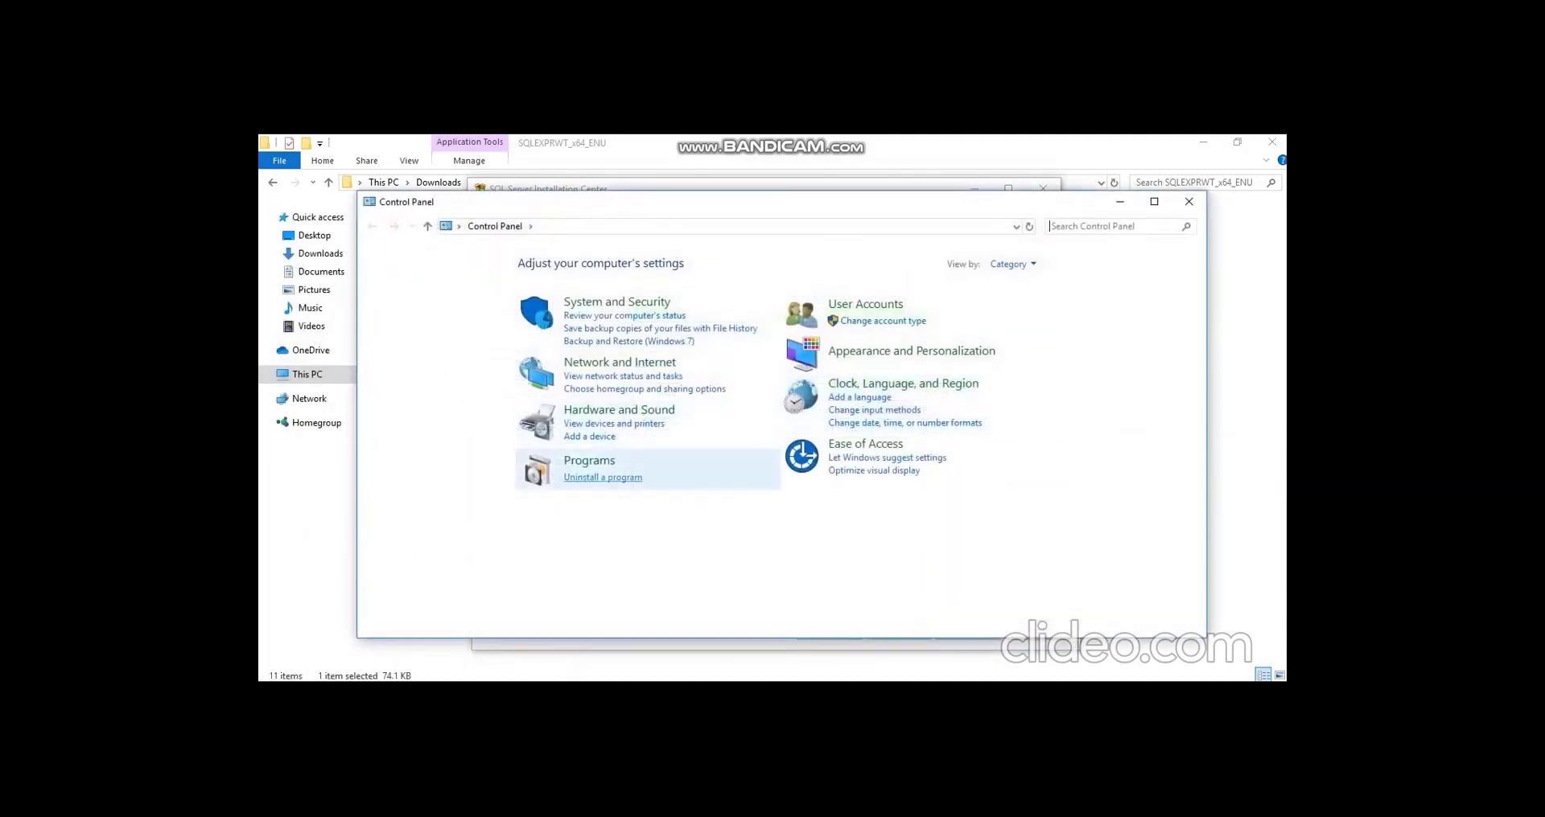
left_click(603, 477)
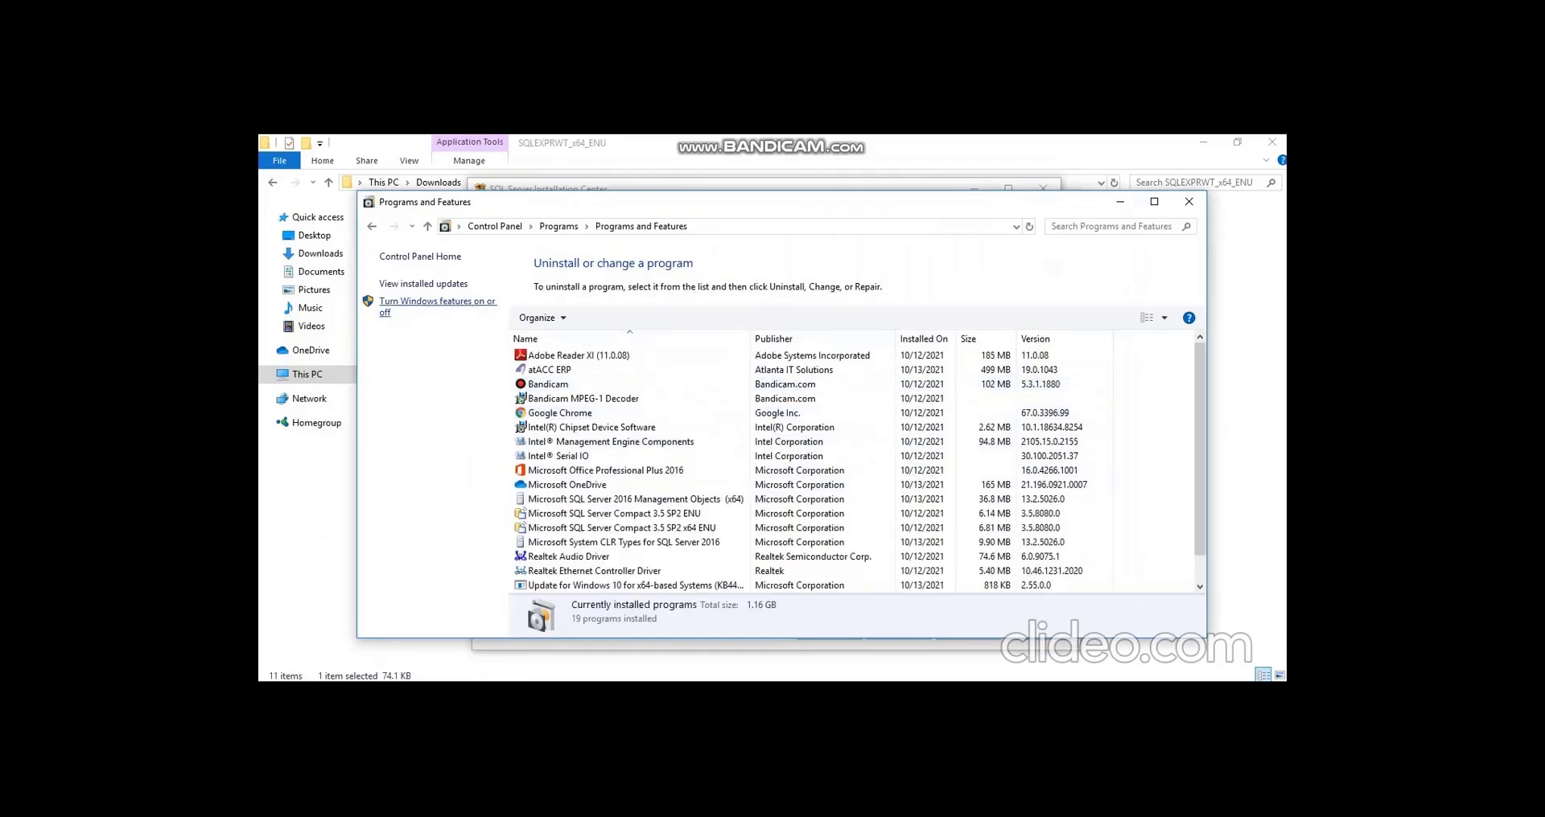
left_click(436, 302)
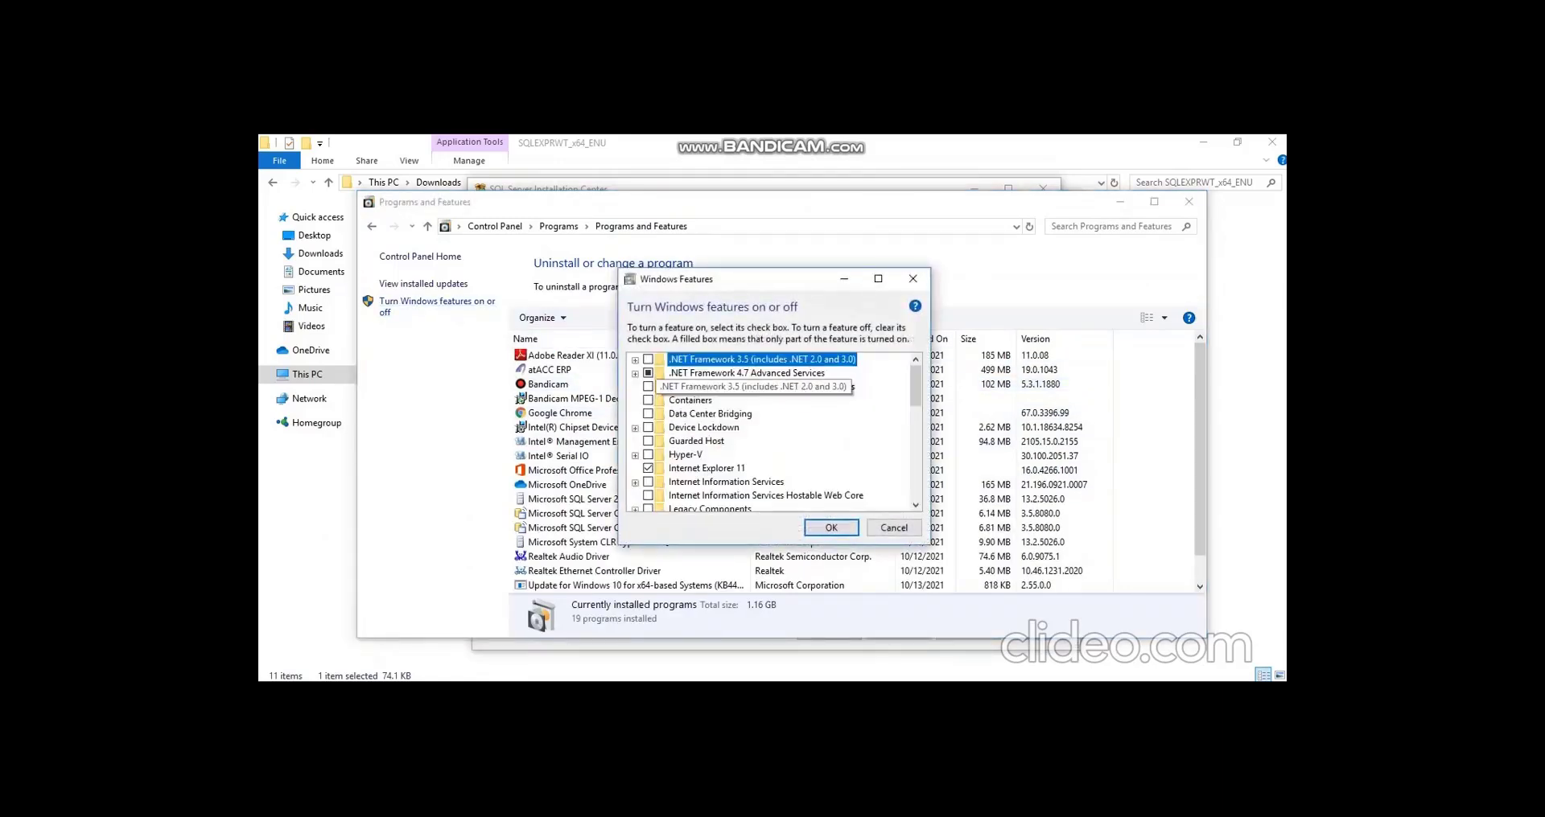
Turn on .NET Framework 3.5 (includes .NET 2.0 and 3.0), downloading the required files from Windows Update
left_click(647, 360)
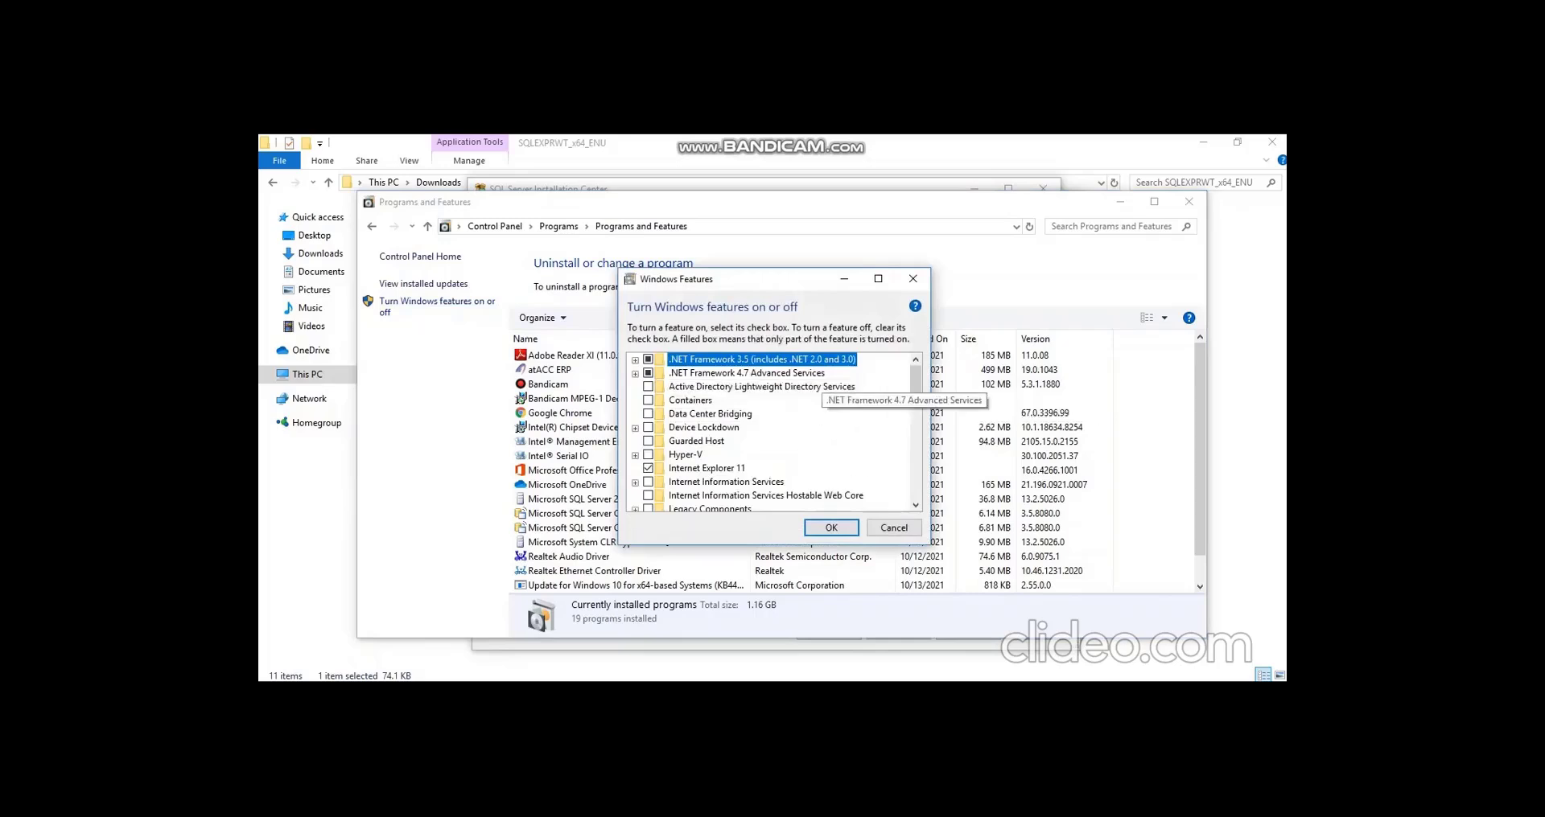
left_click(831, 528)
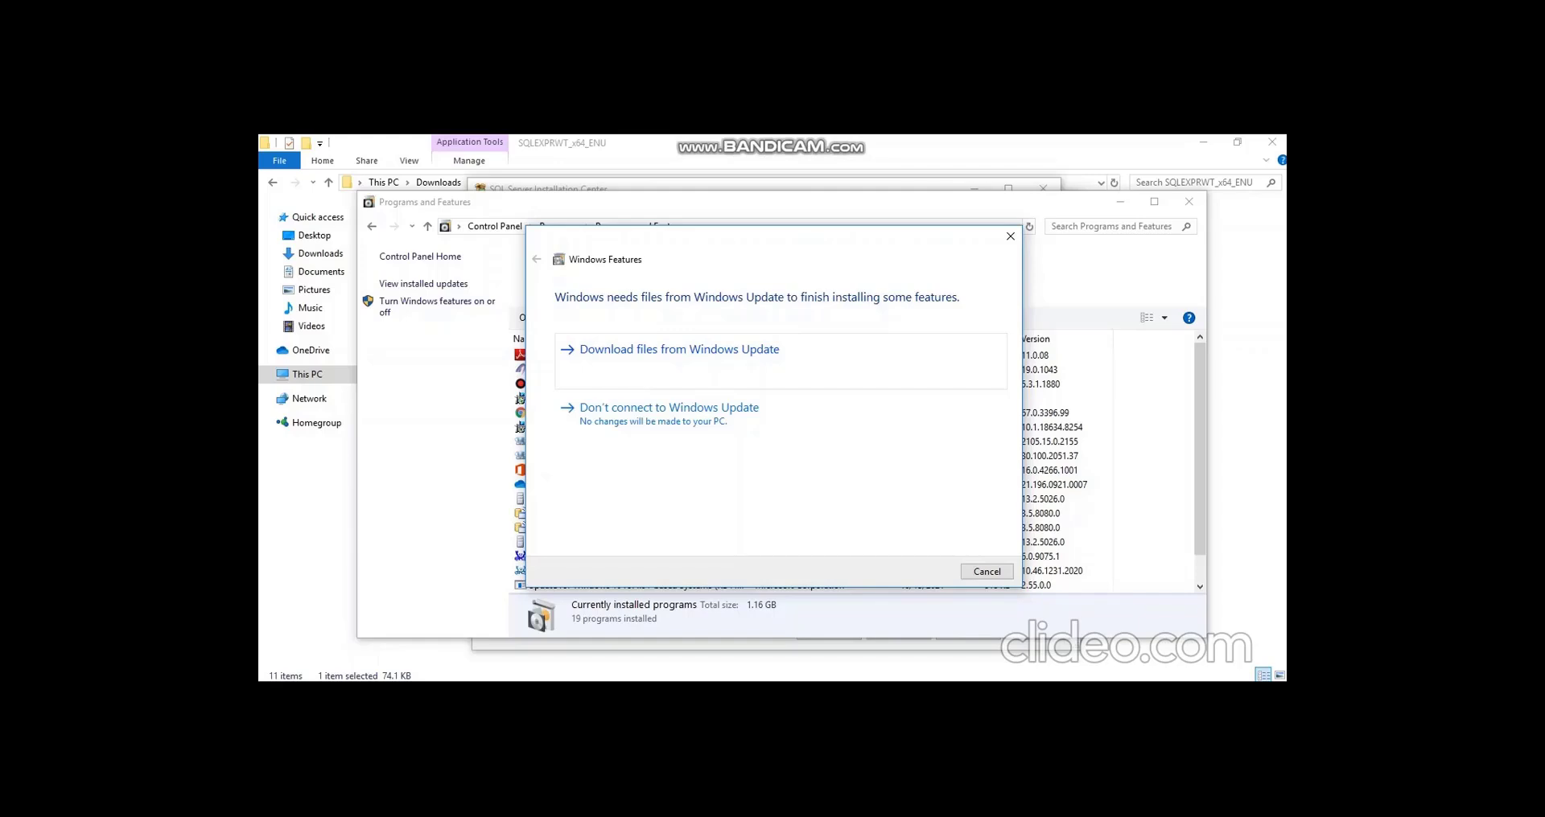
key("Return")
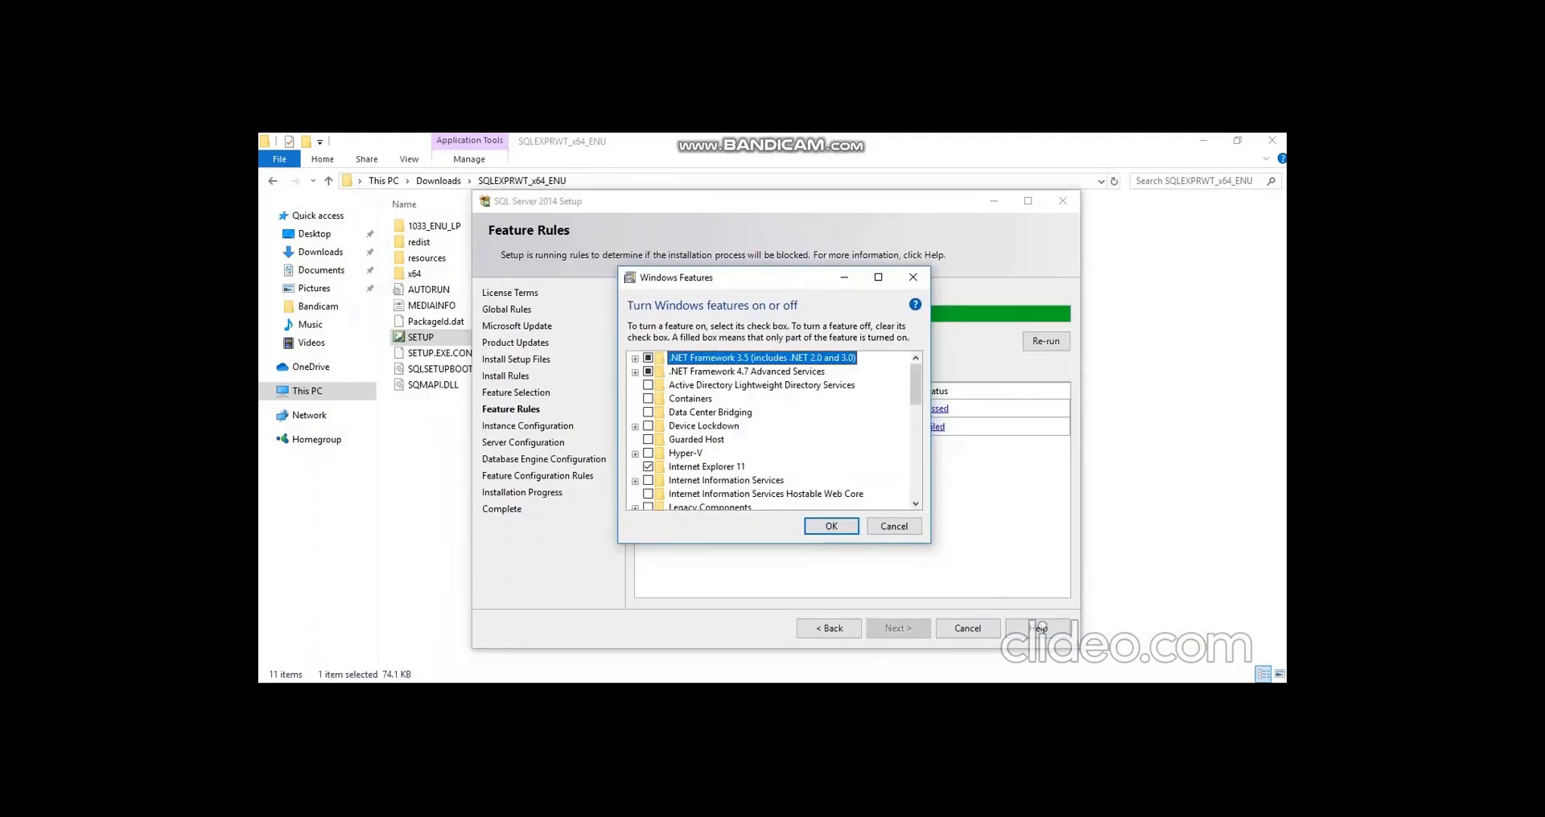
key("Return")
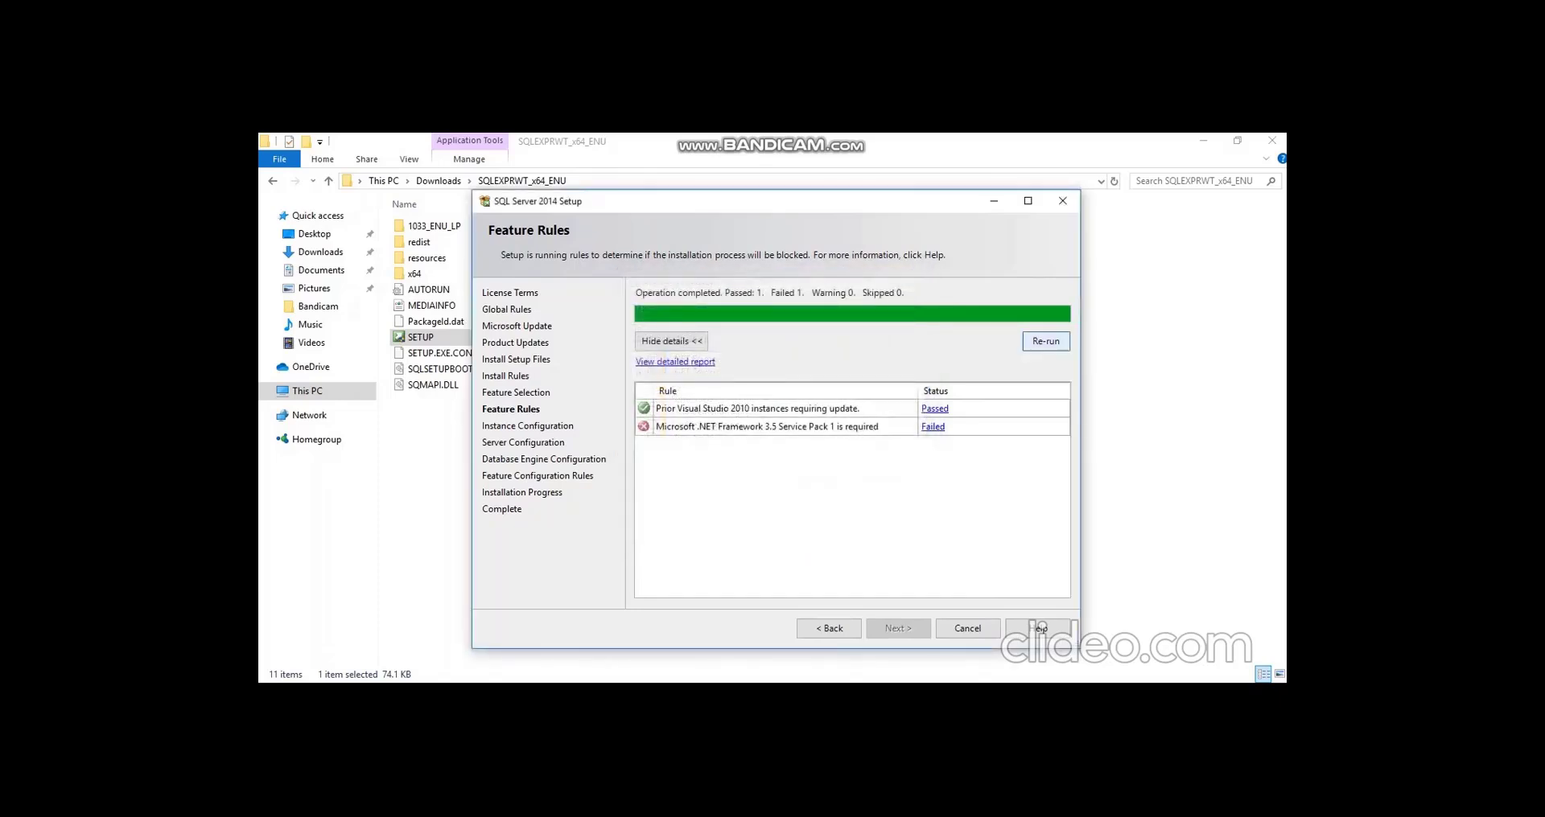
Re-run the feature rules check and configure the installation as the default instance with the ID MSSQLSERVER
key("Return")
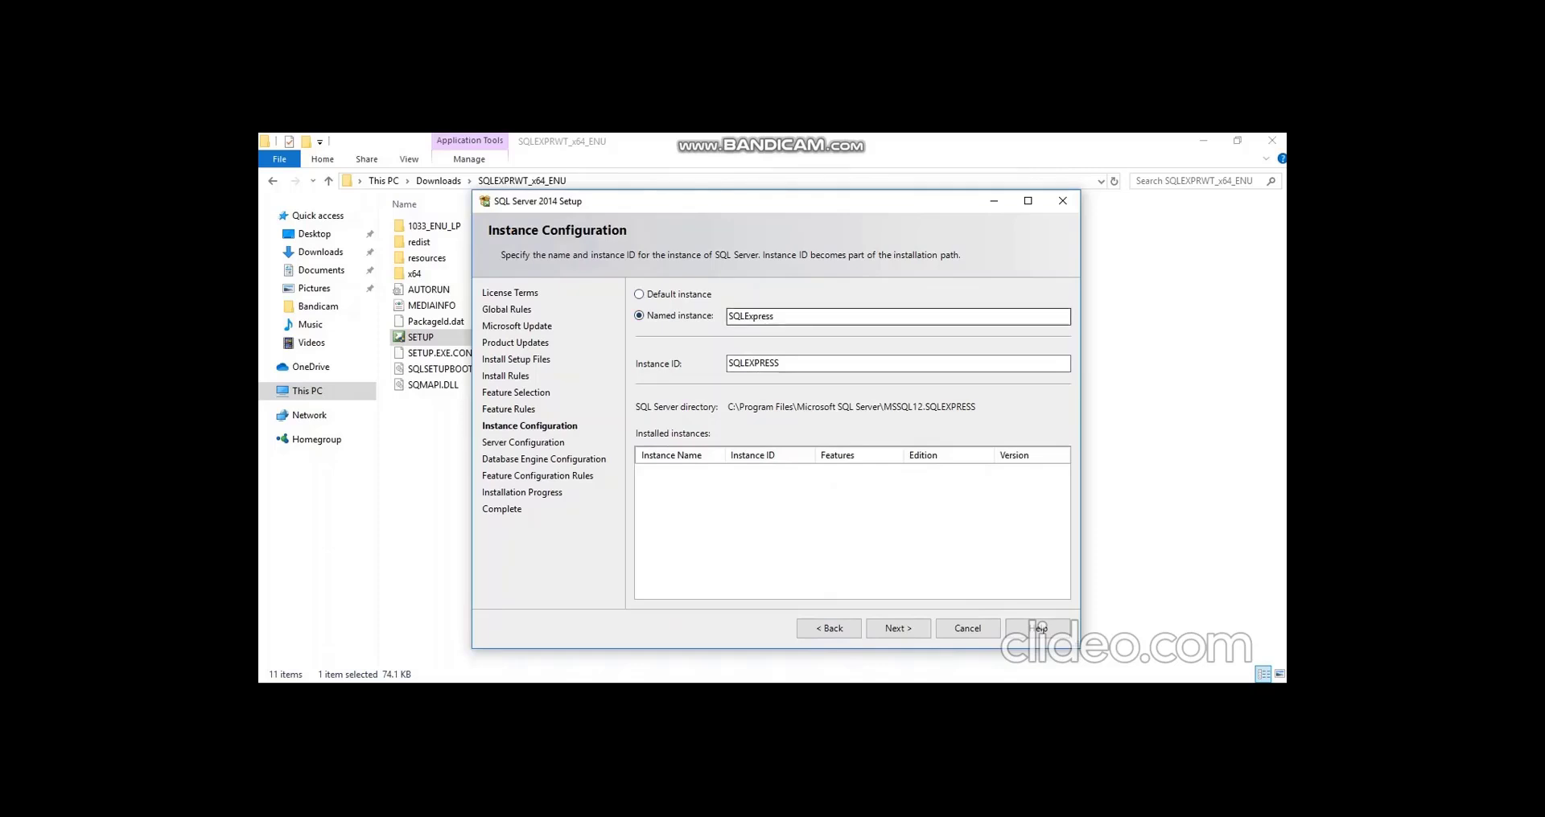
key("alt+d")
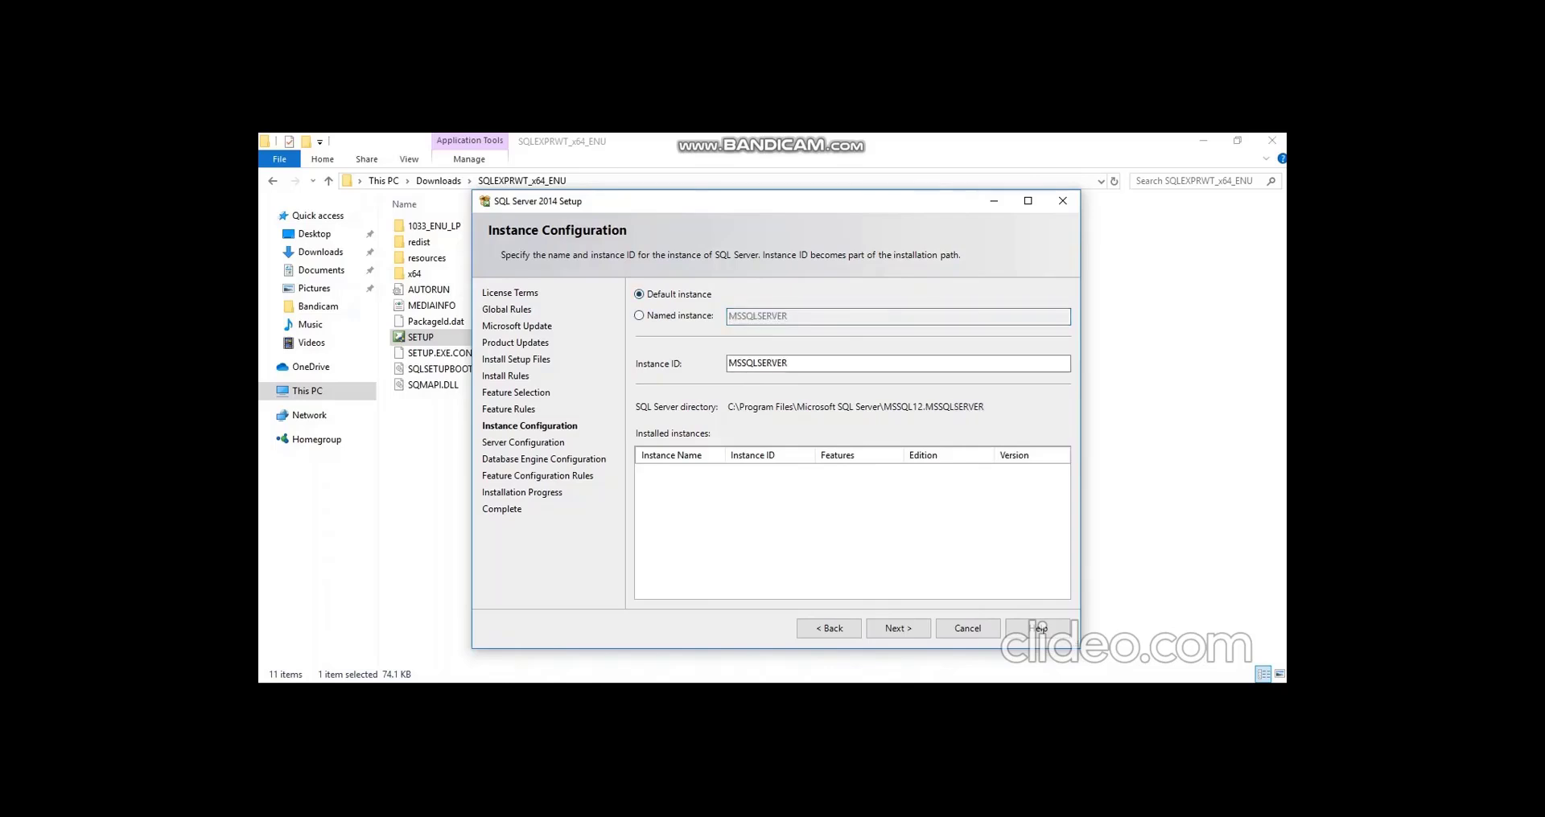
key("Tab")
key("Tab")
key("Tab")
key("Tab")
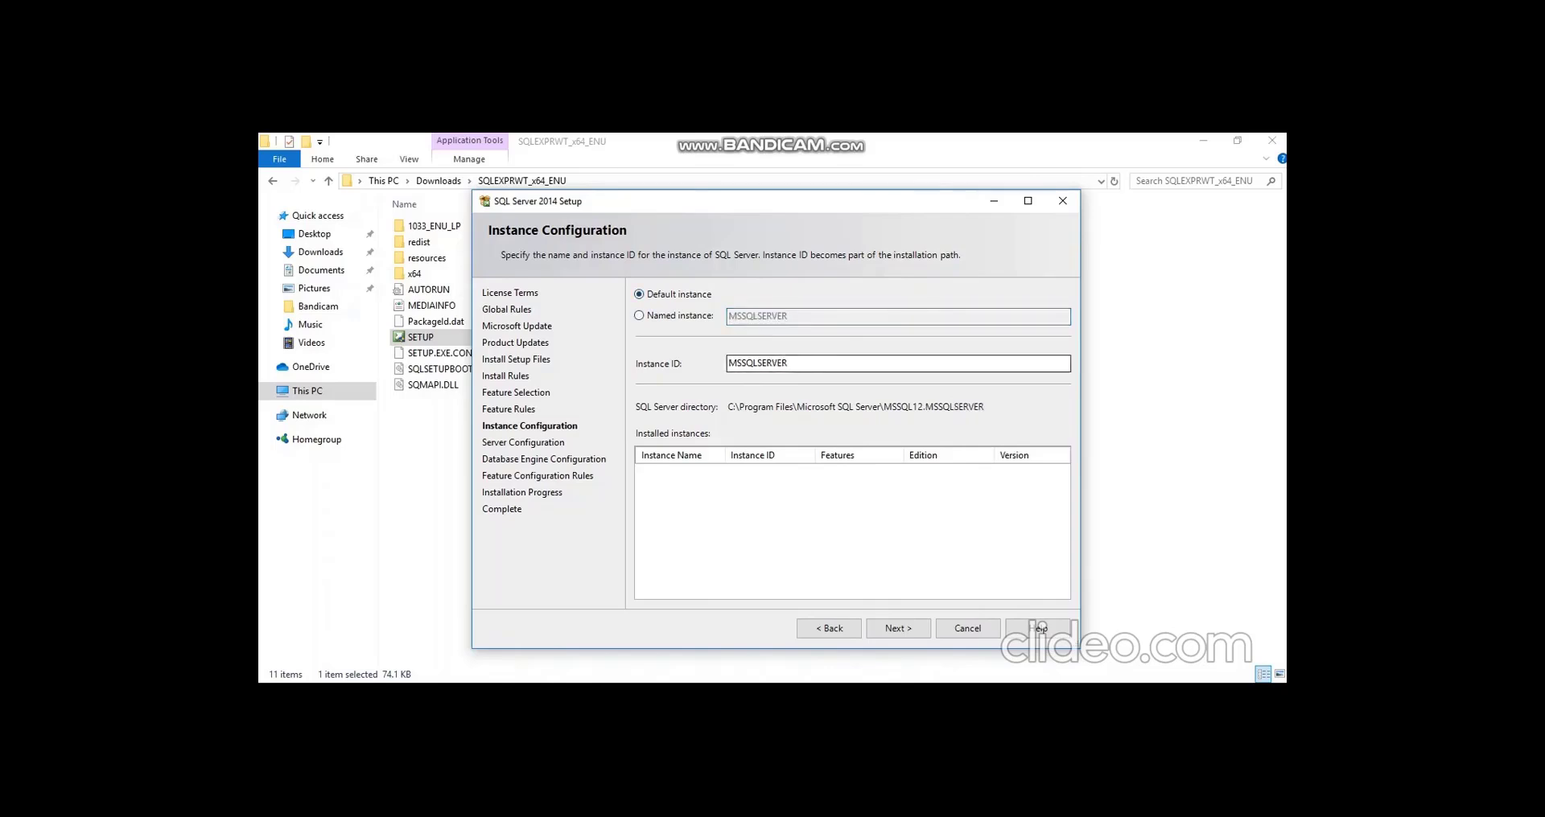
key("Return")
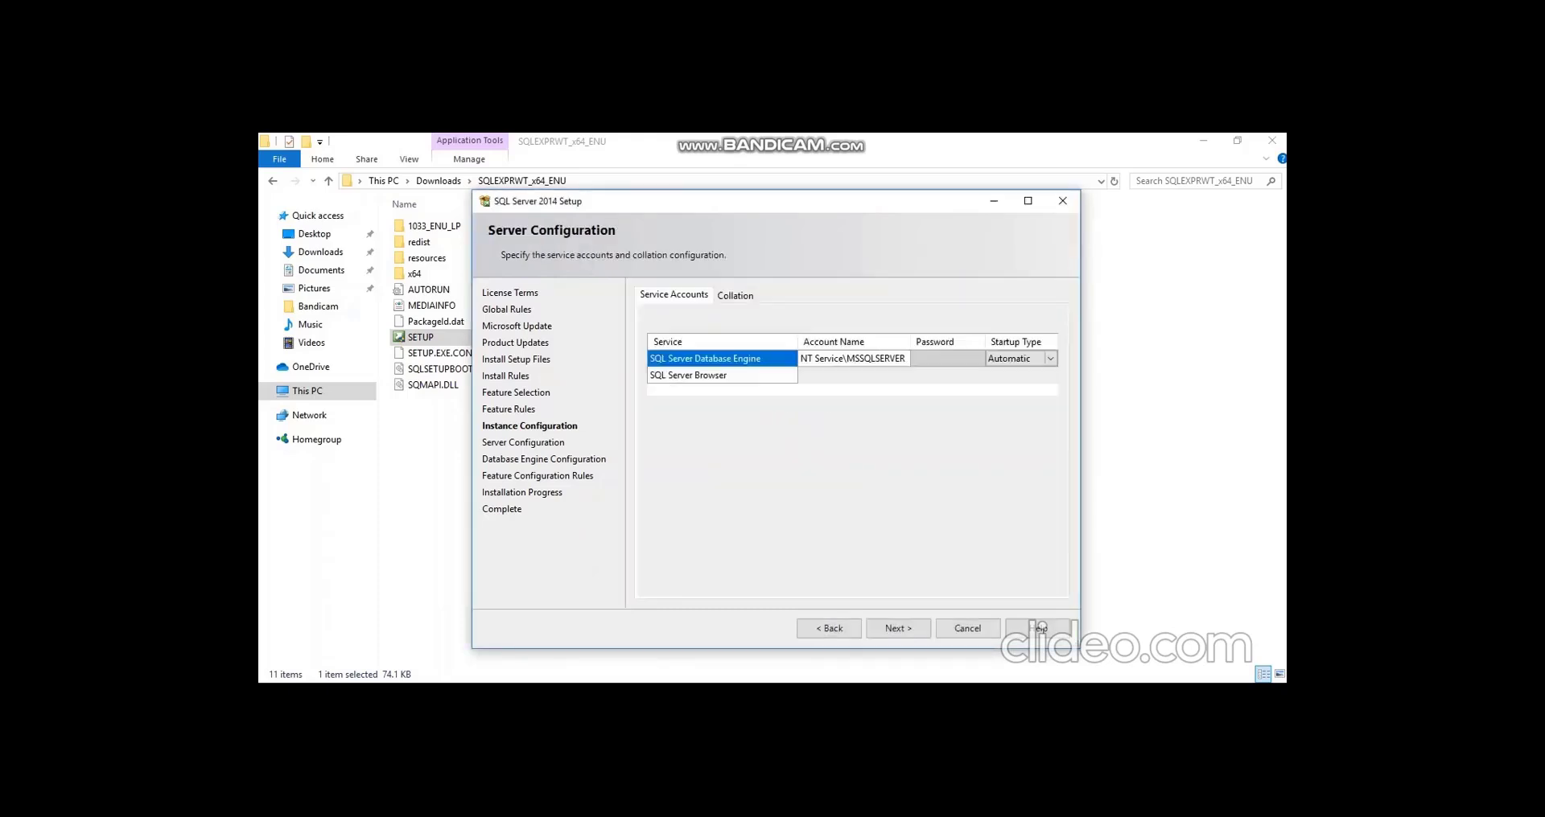
Set the SQL Server Browser service's startup type to Automatic and continue to the Database Engine configuration
left_click(1019, 376)
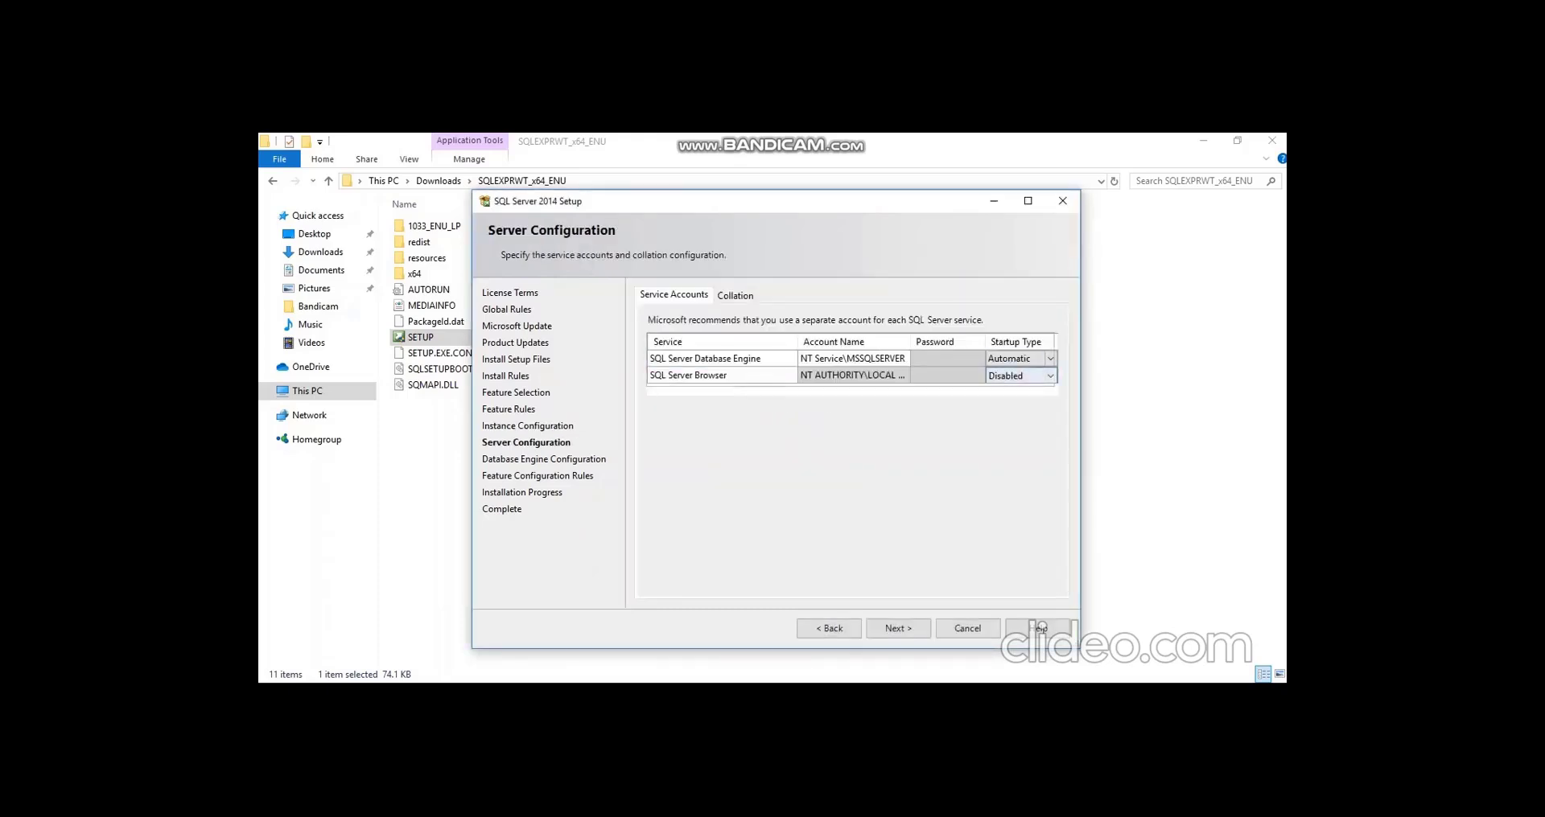
key("alt+Down")
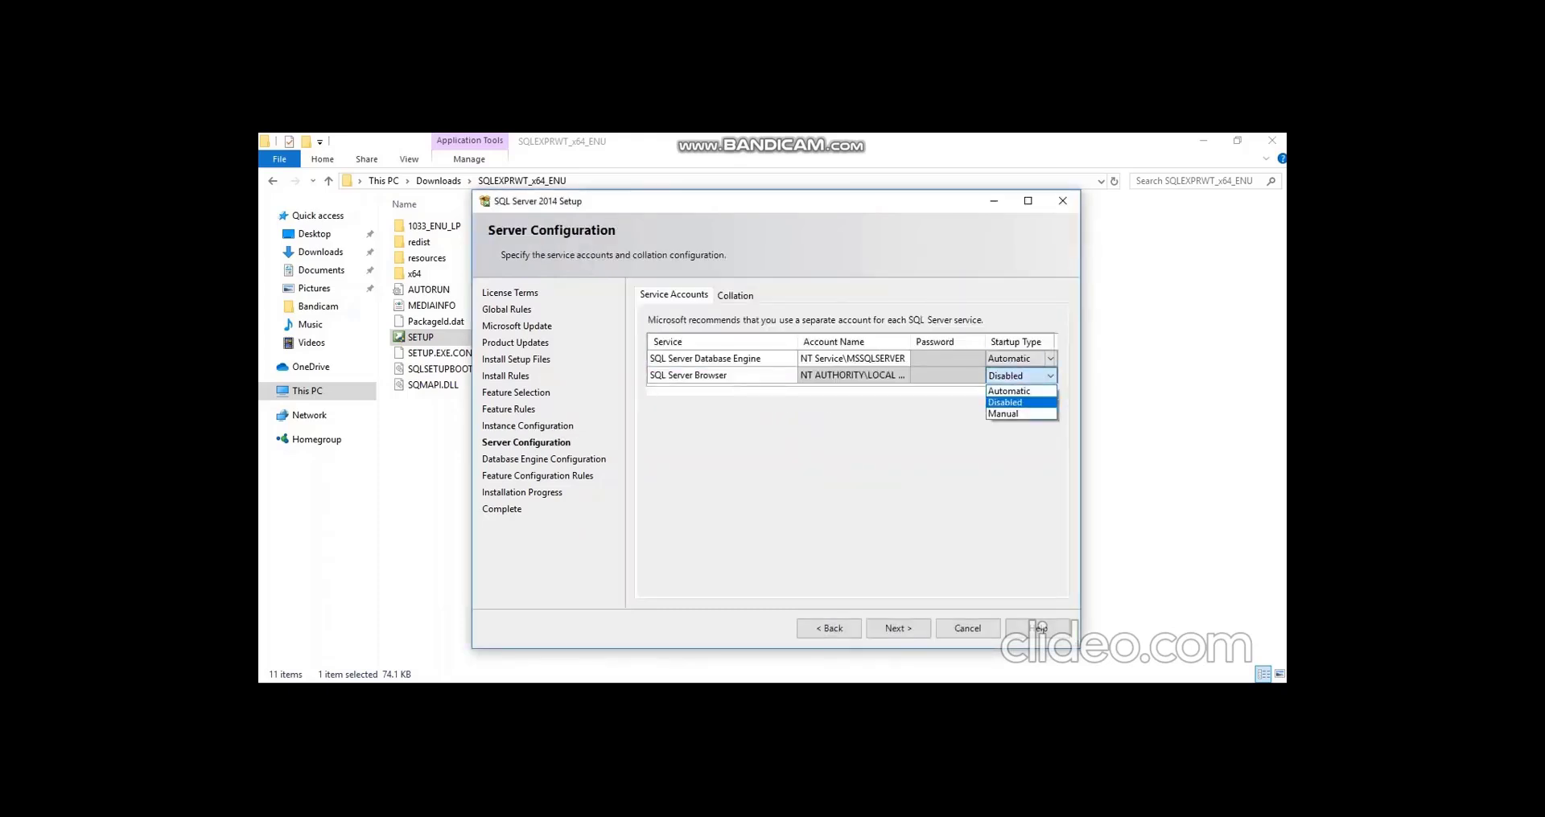
key("Up")
key("Return")
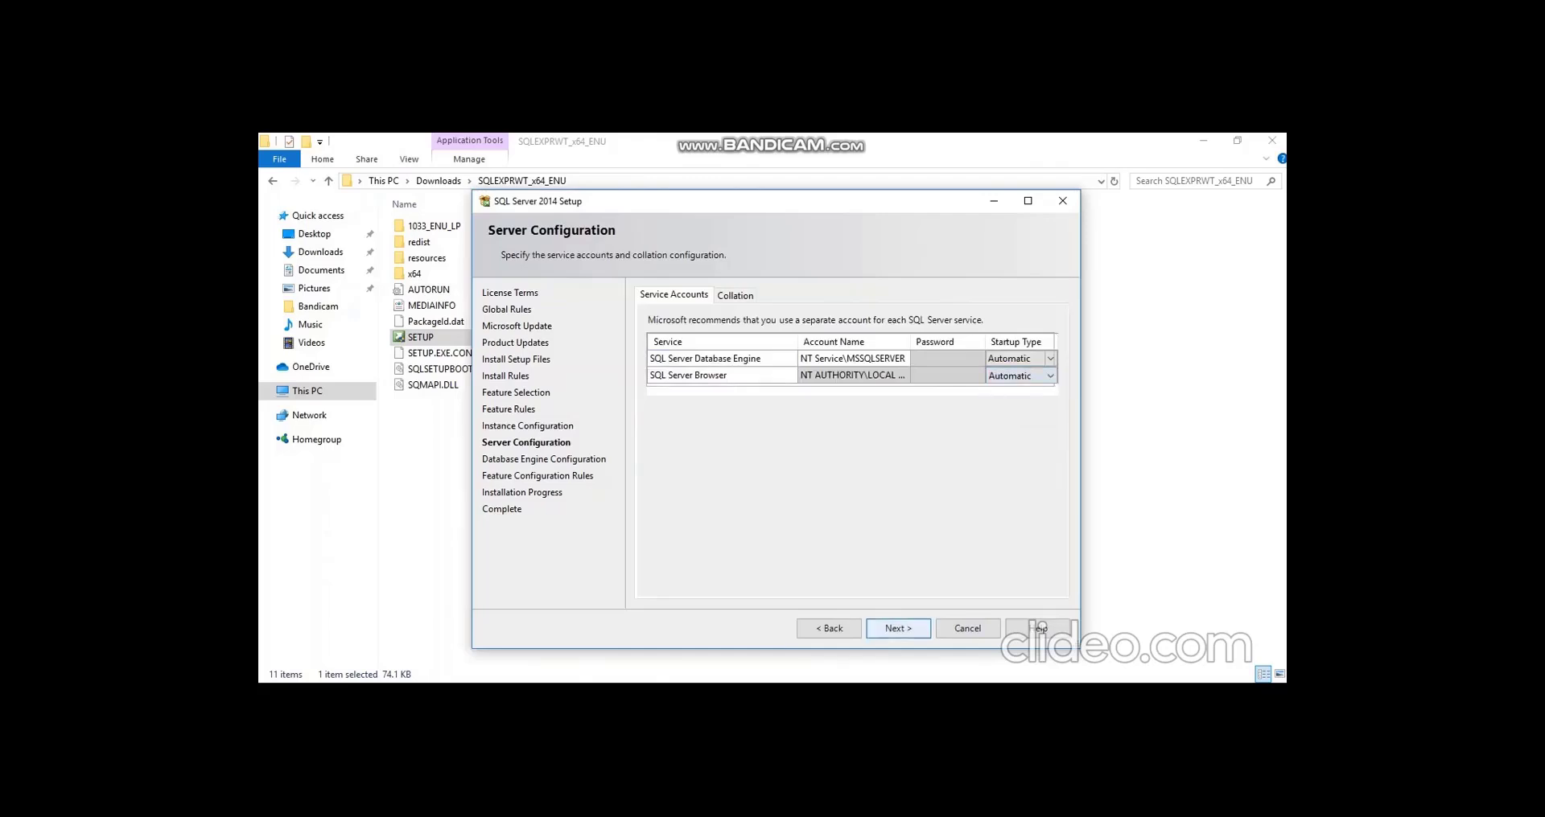
key("Return")
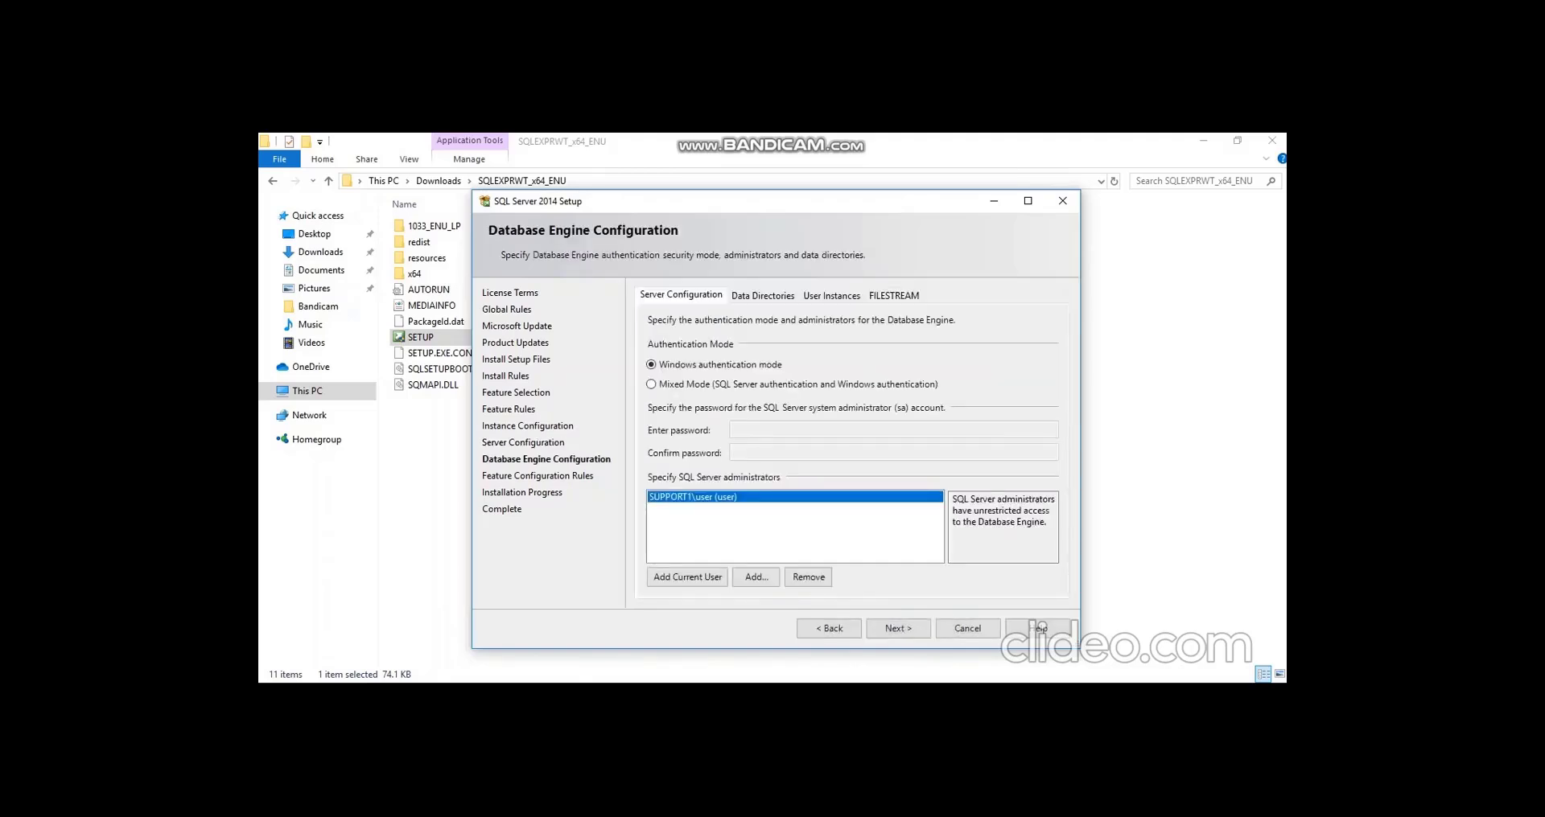
Run the installation with Windows authentication mode and close the completed setup
key("Return")
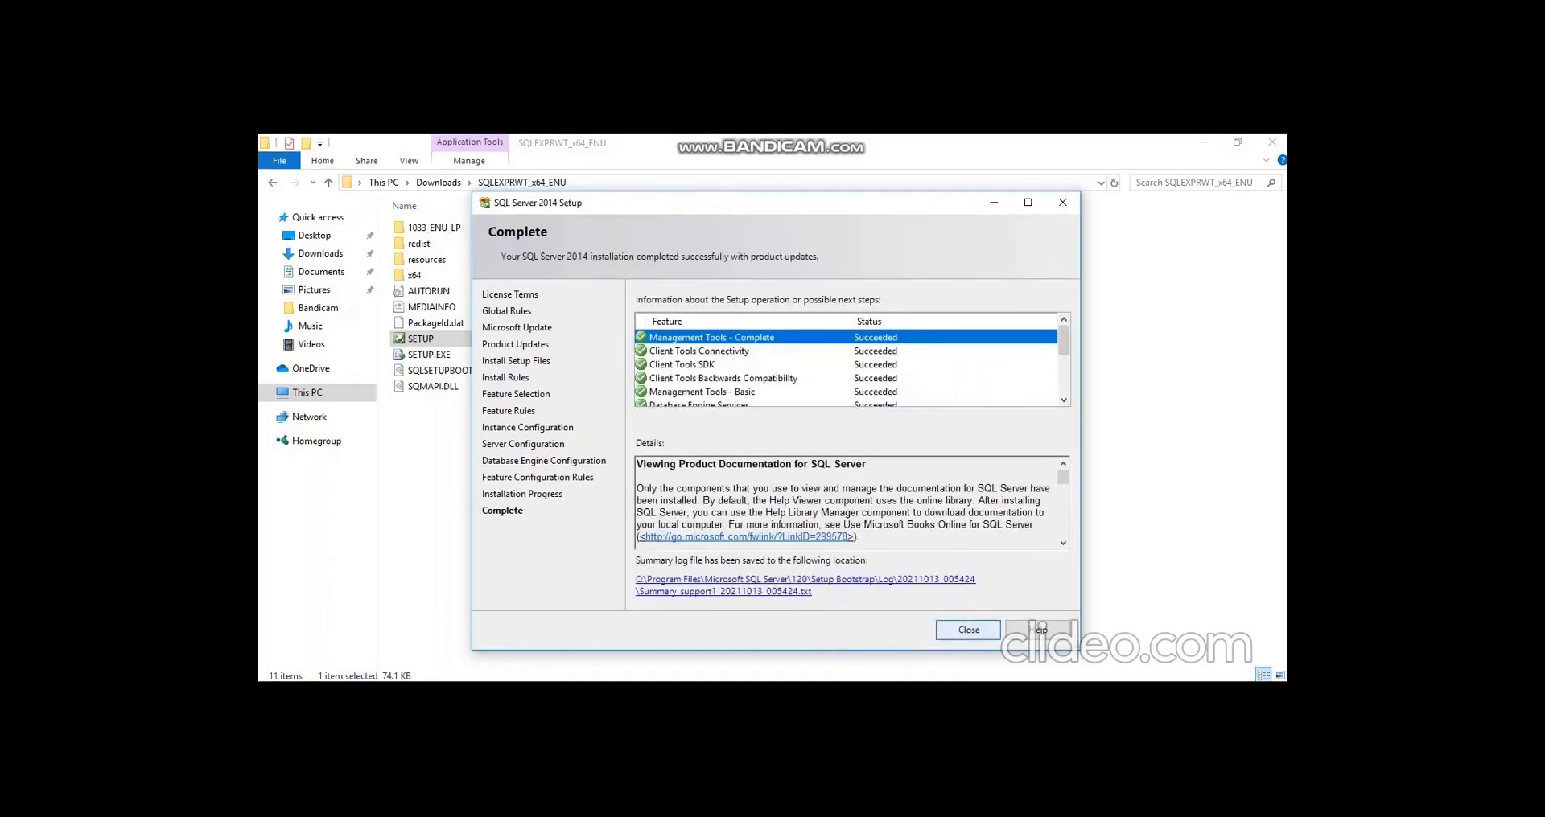
left_click(969, 630)
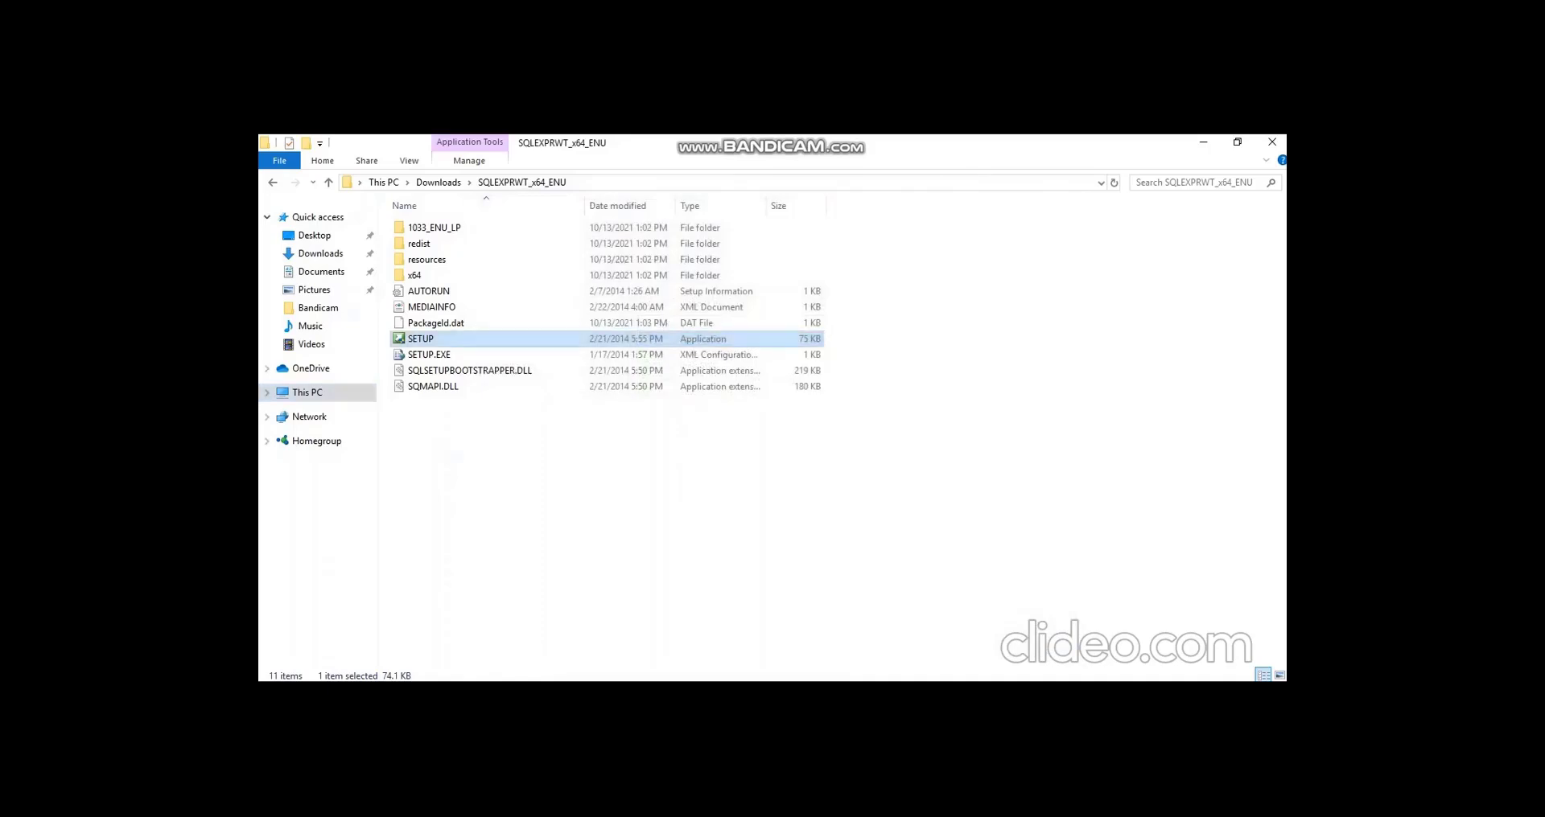
key("Escape")
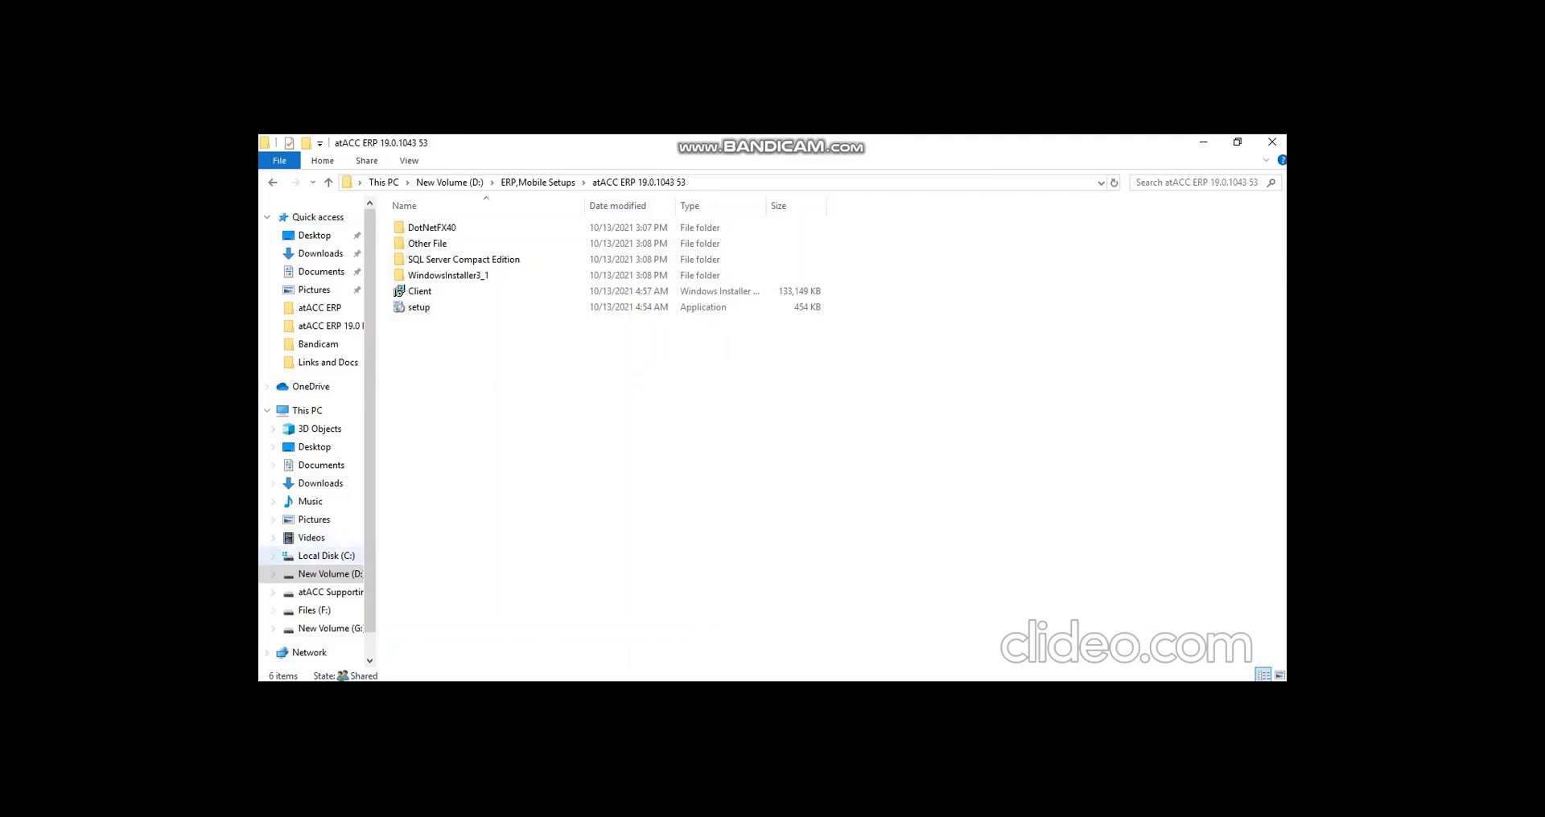
Open the SysWOW64 folder inside the Windows folder on Local Disk (C:)
left_click(326, 555)
double_click(463, 370)
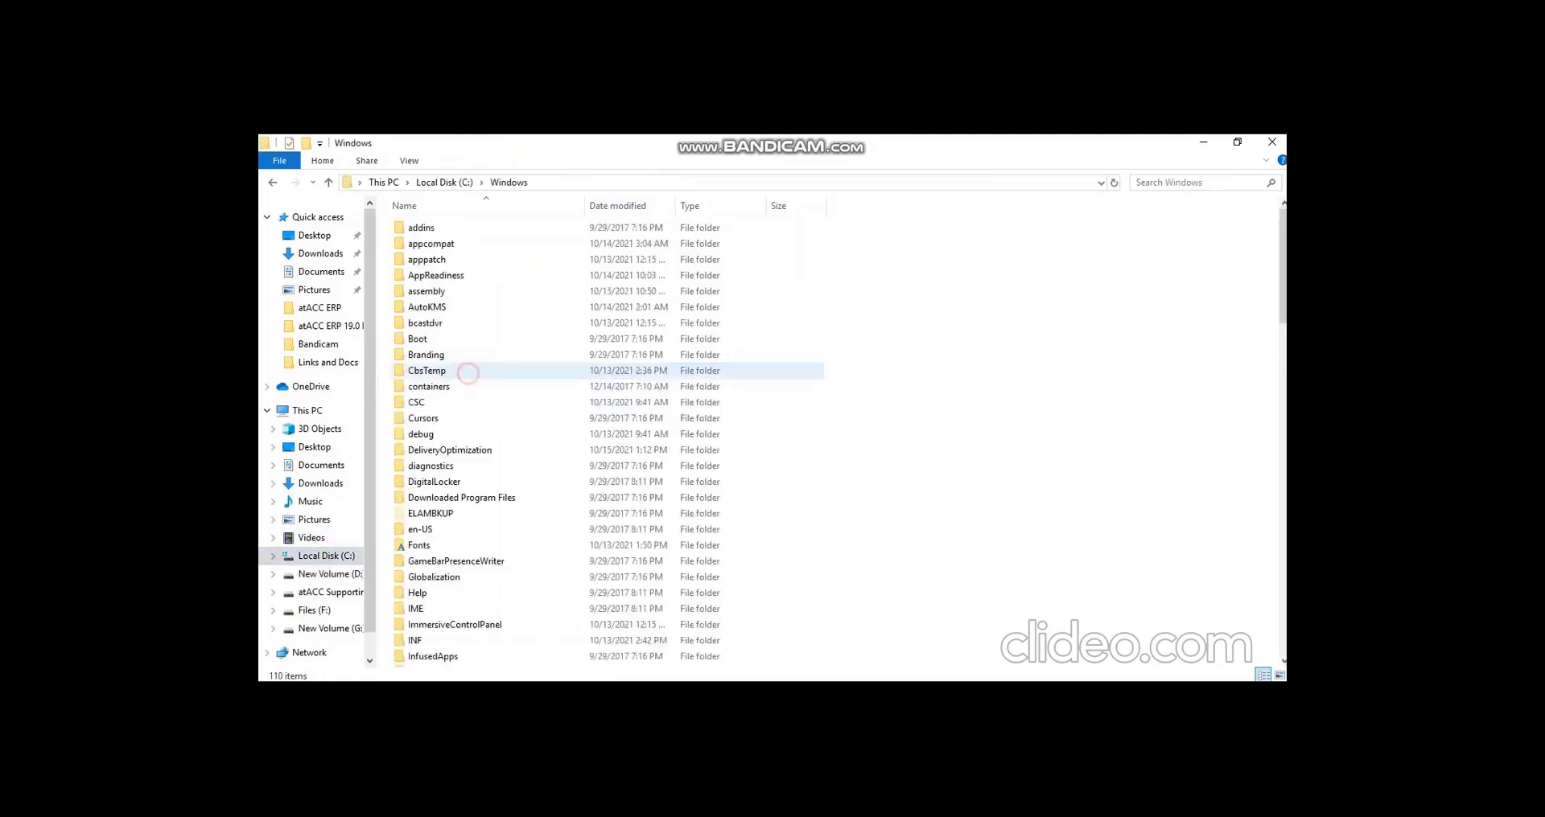
left_click(509, 436)
type("sy")
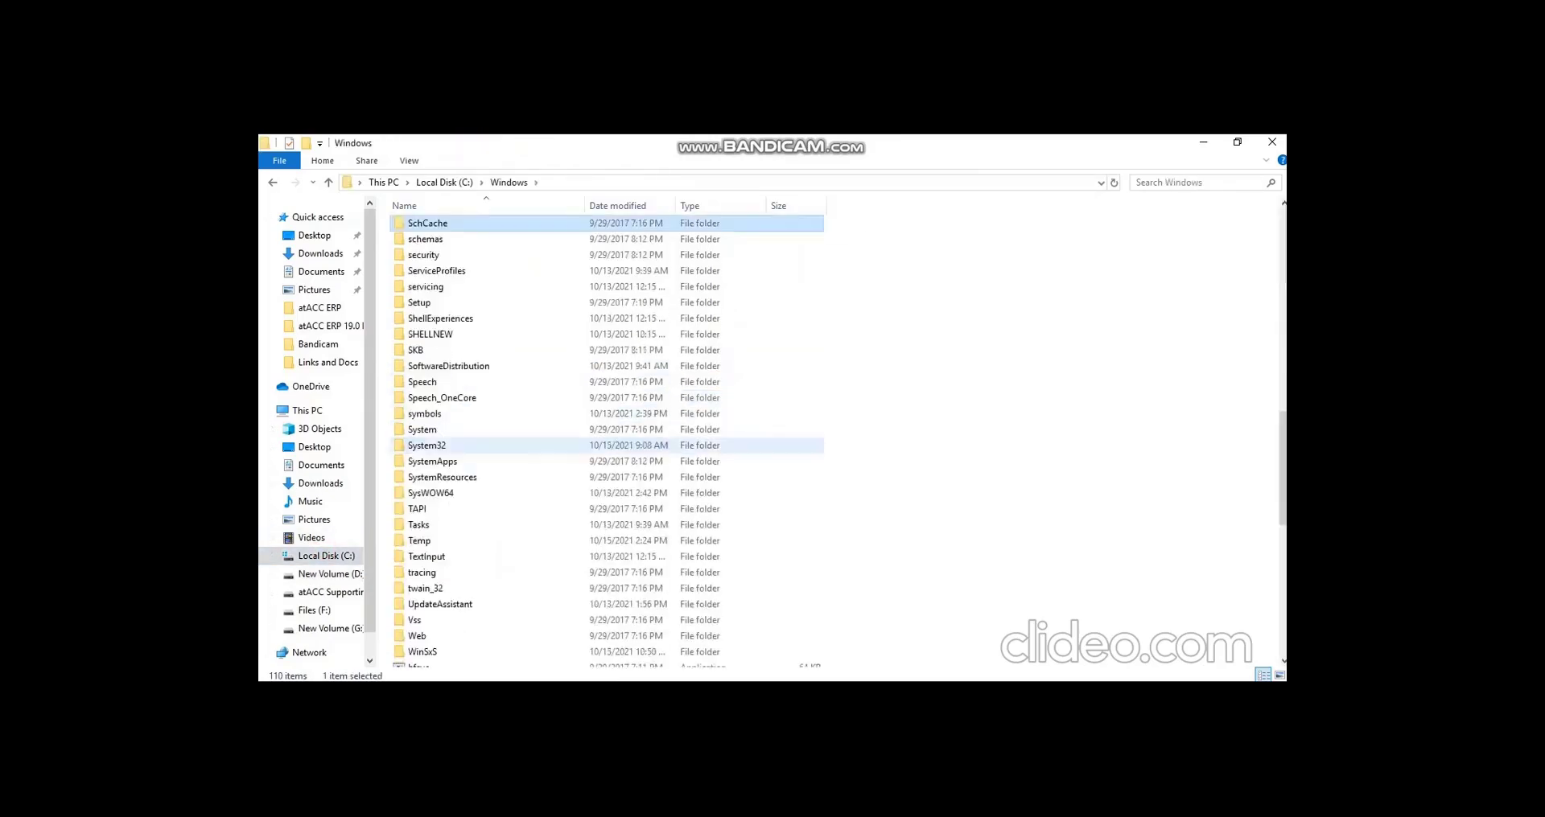
left_click(471, 493)
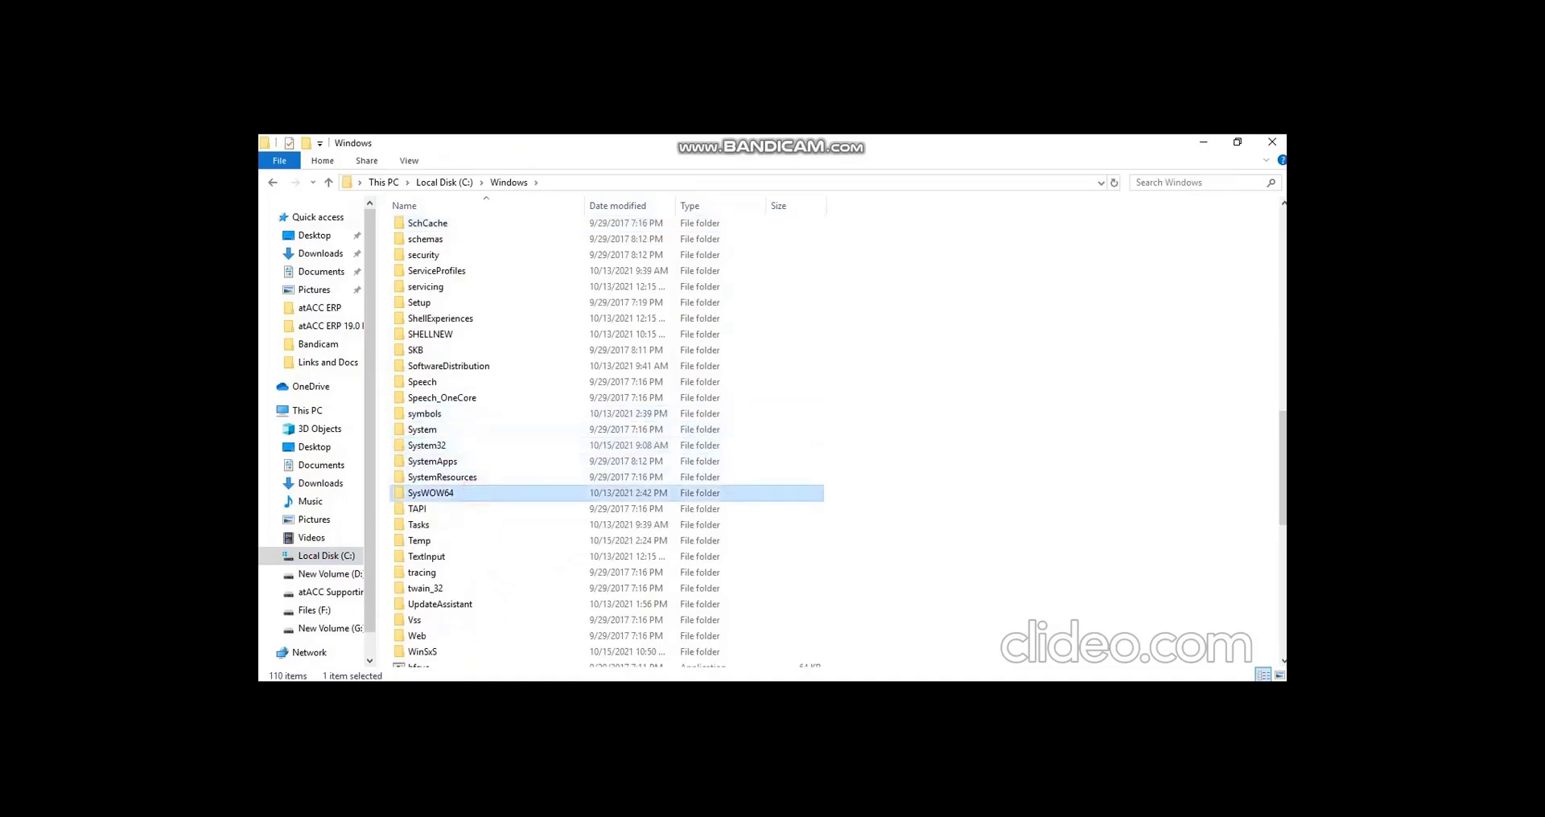
double_click(483, 493)
Find SQLServerManager12 in the SysWOW64 folder and open it to launch SQL Server Configuration Manager
left_click(615, 450)
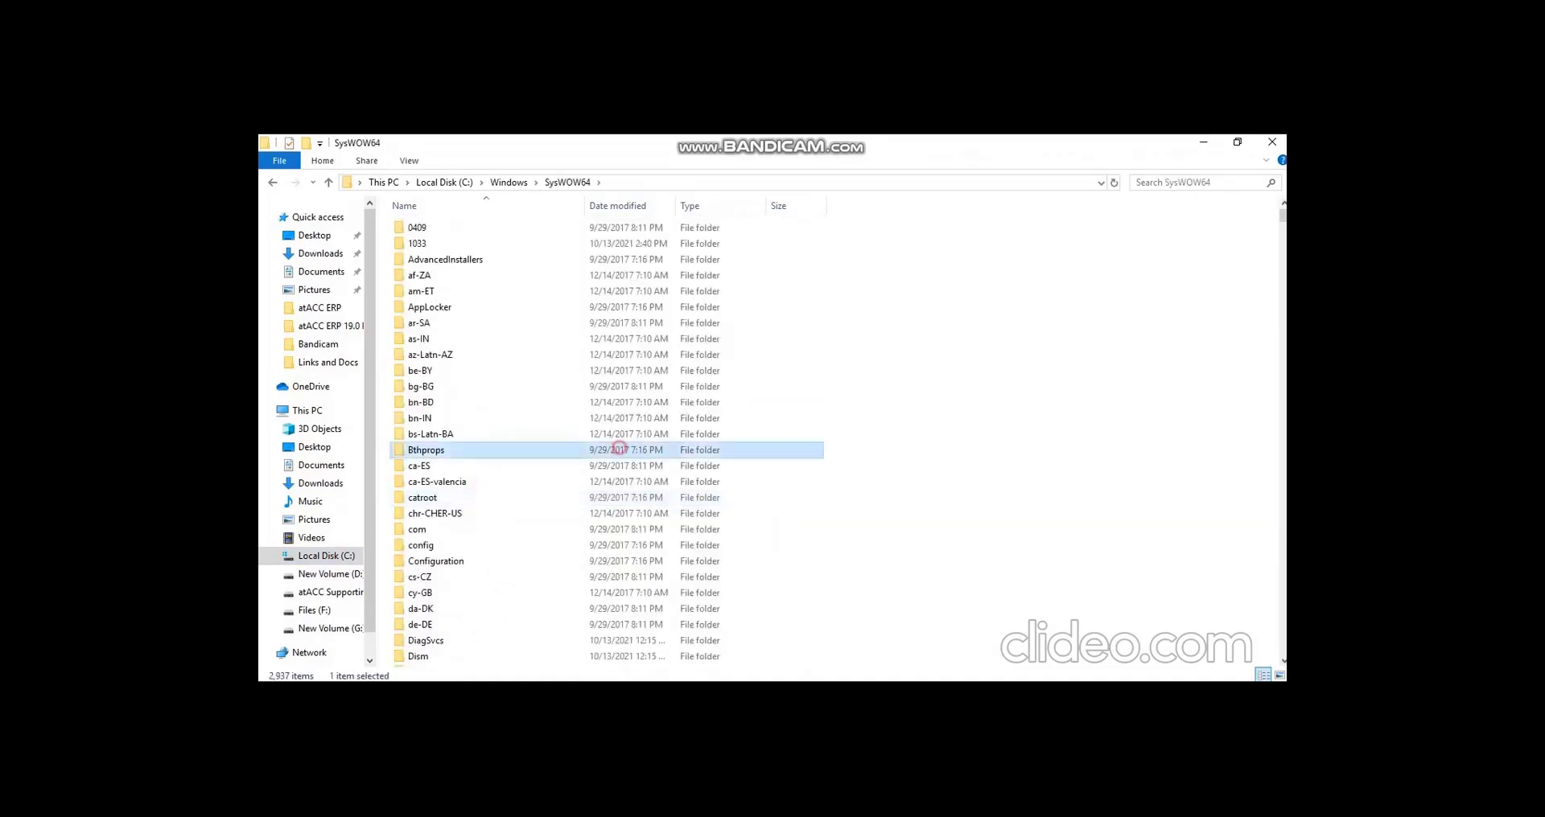
type("sql")
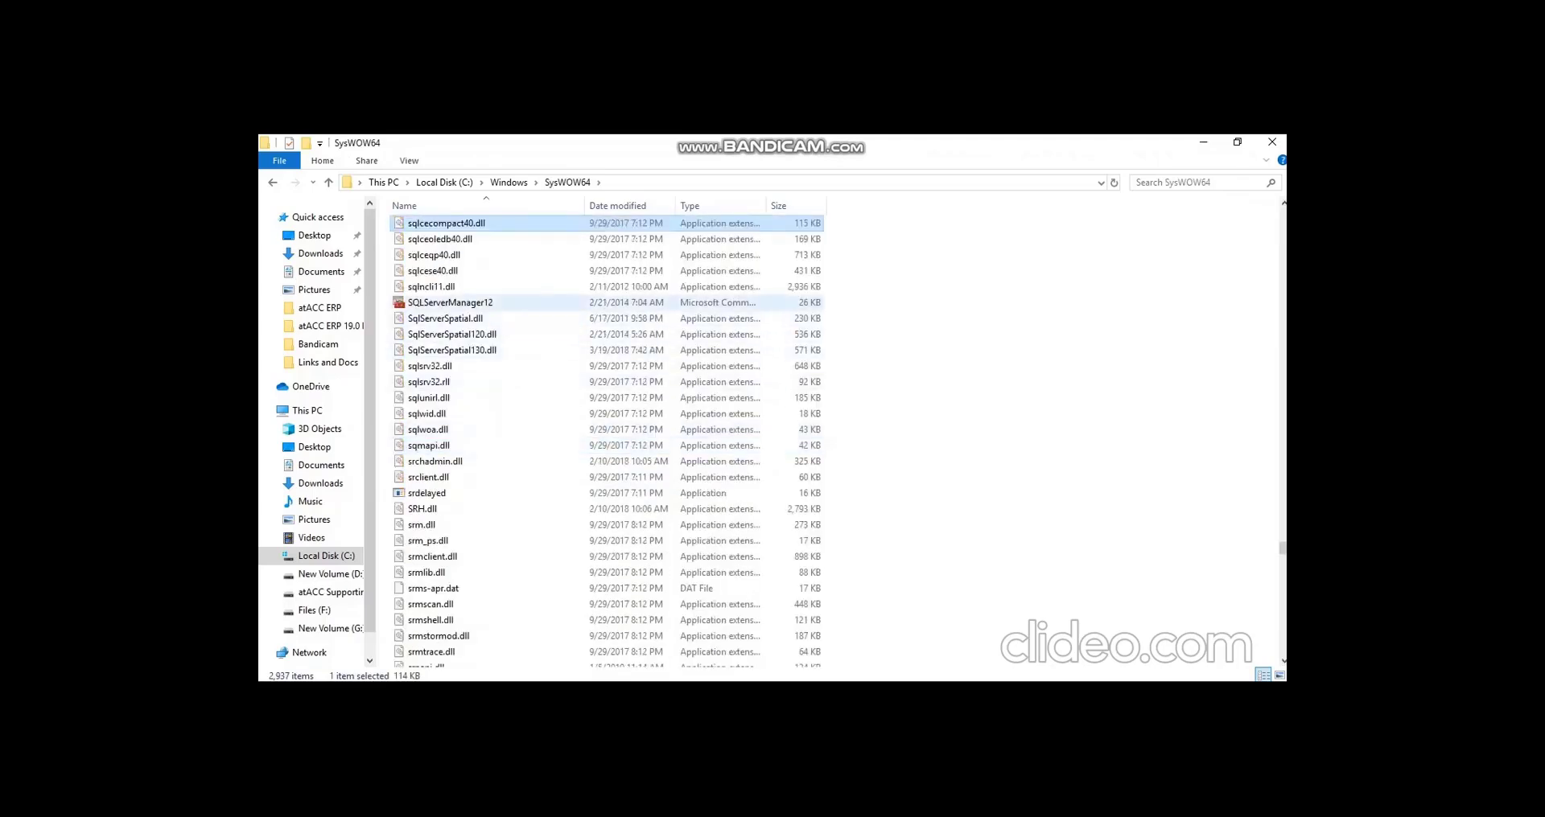
left_click(547, 302)
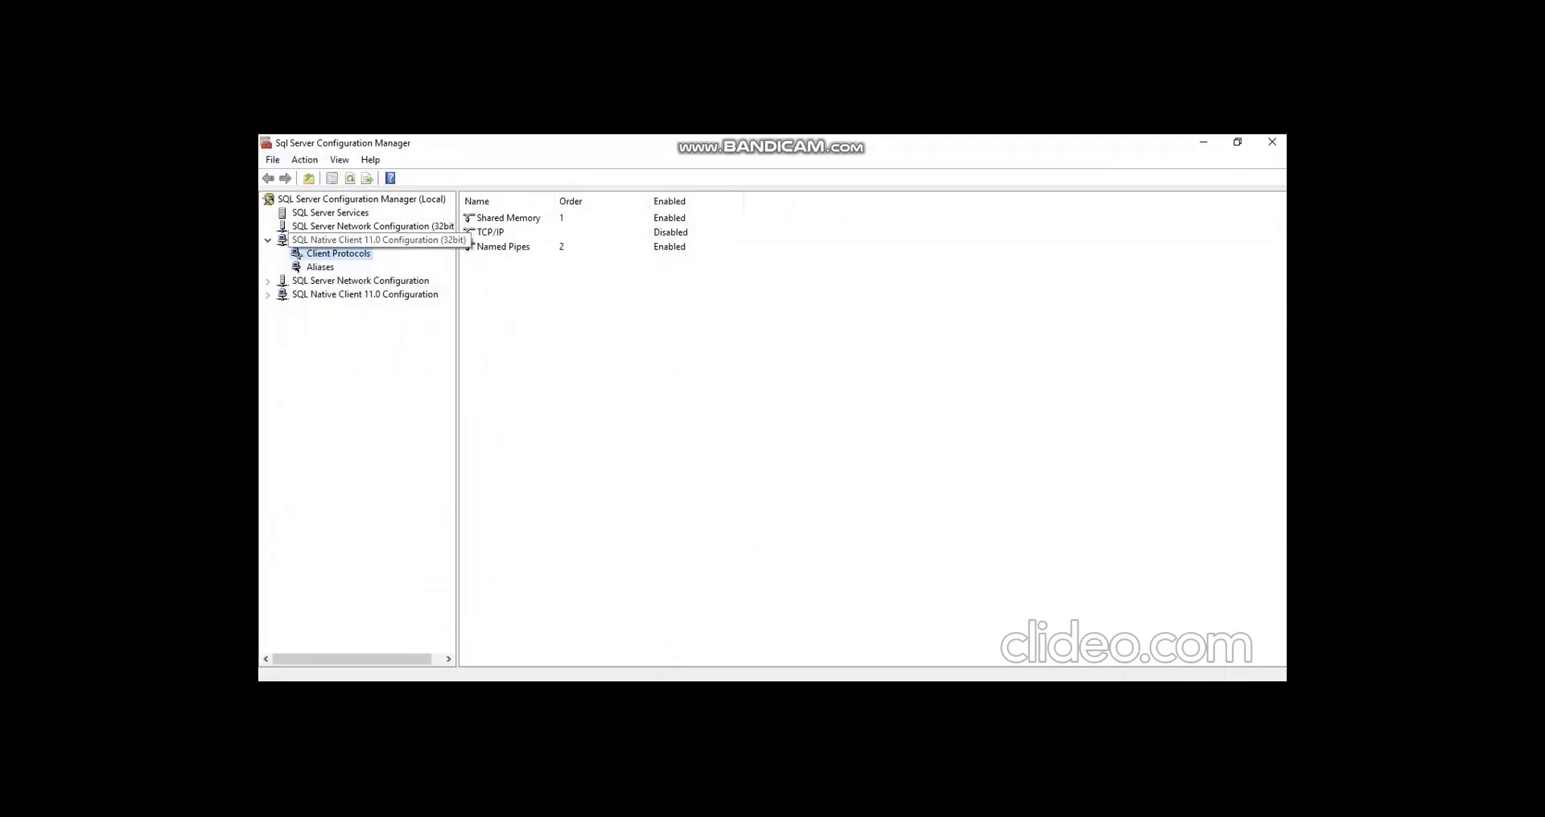
Enable the TCP/IP client protocol under SQL Native Client 11.0 Configuration (32bit)
left_click(364, 240)
left_click(338, 253)
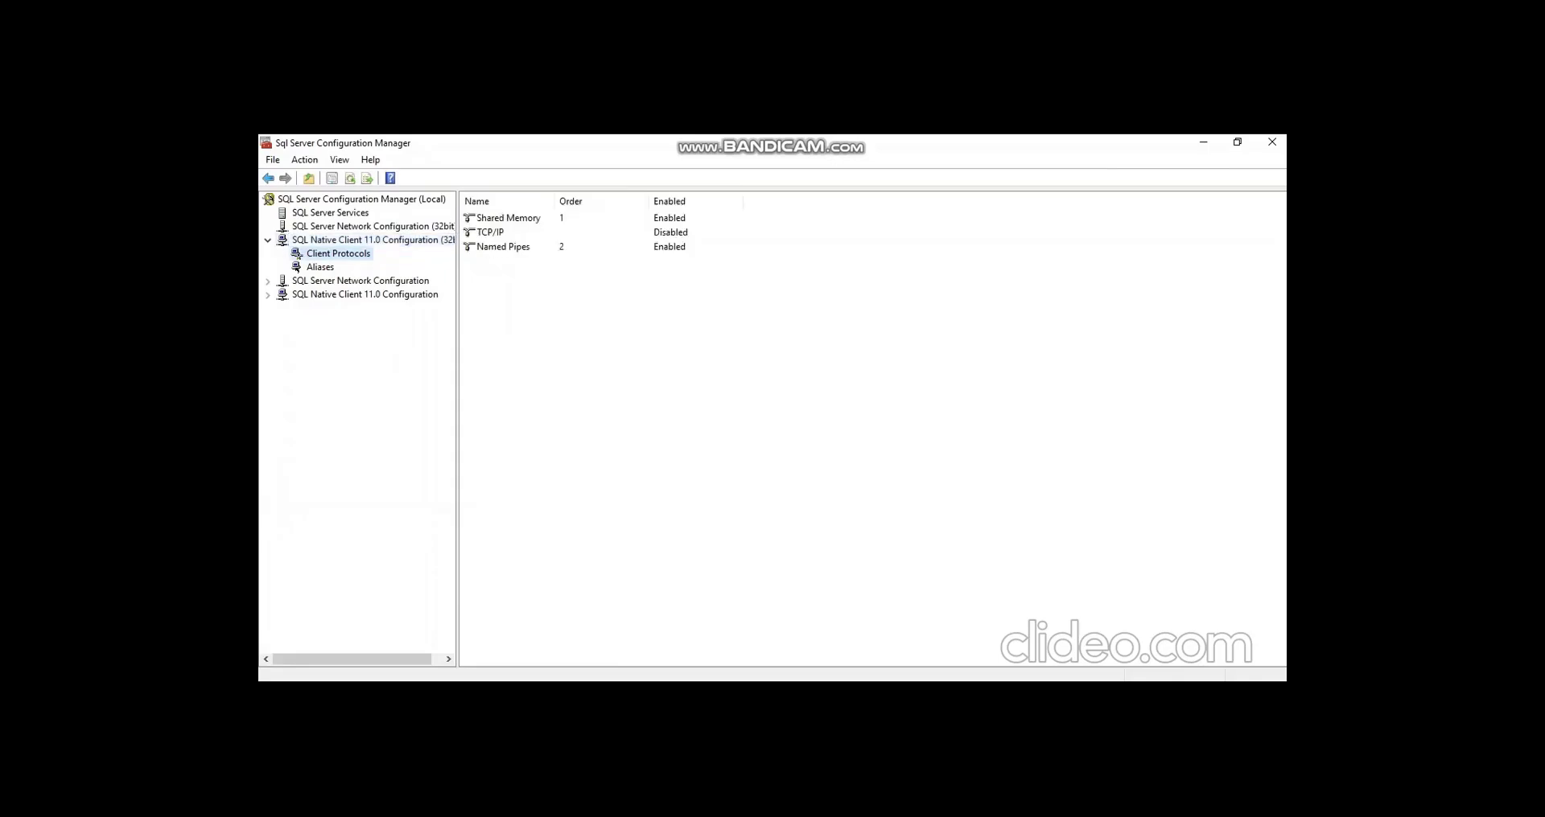
right_click(492, 231)
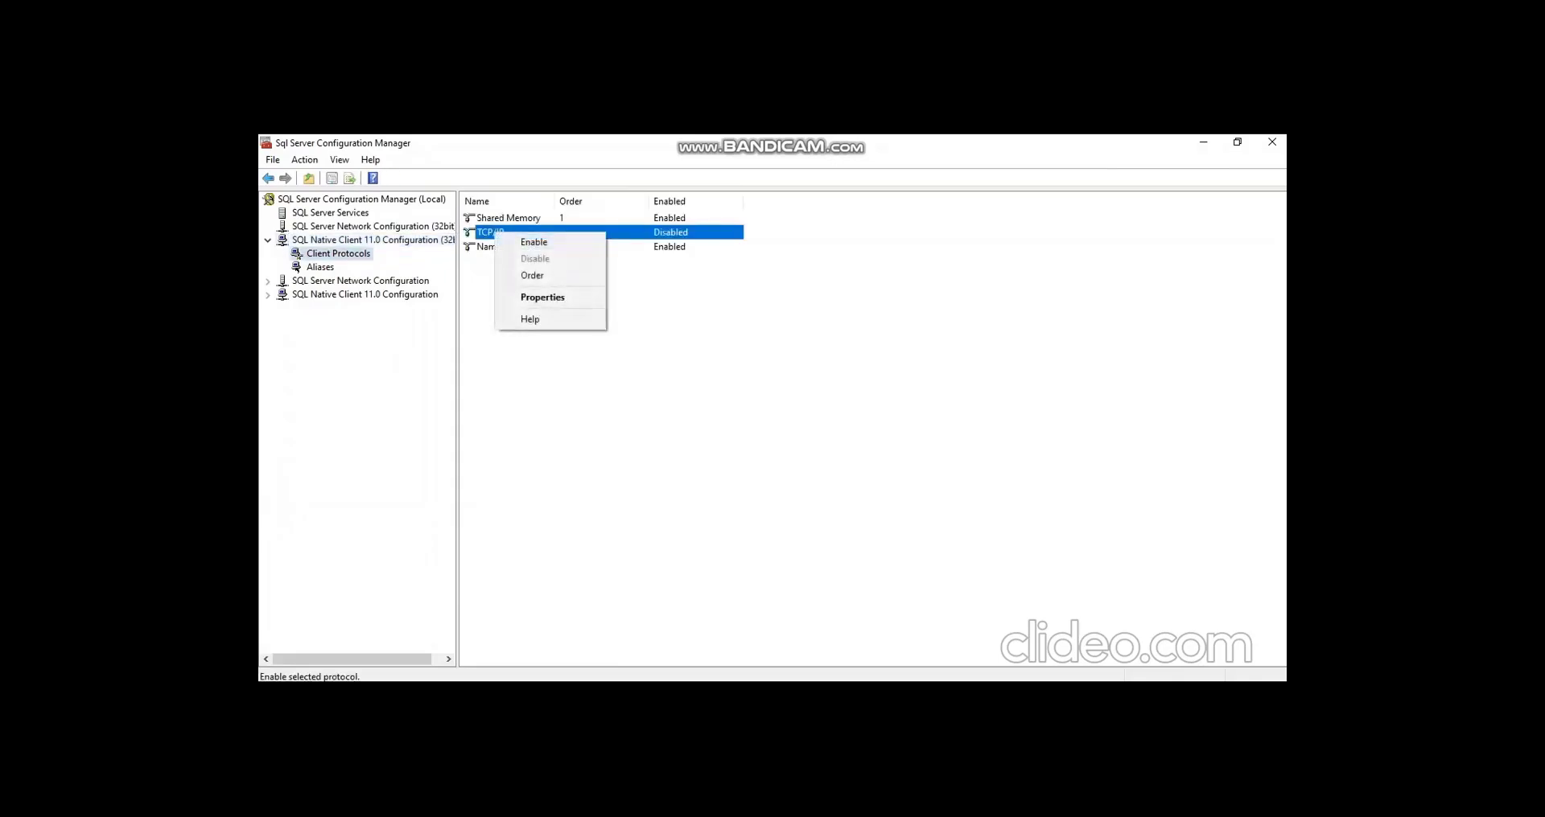
left_click(533, 242)
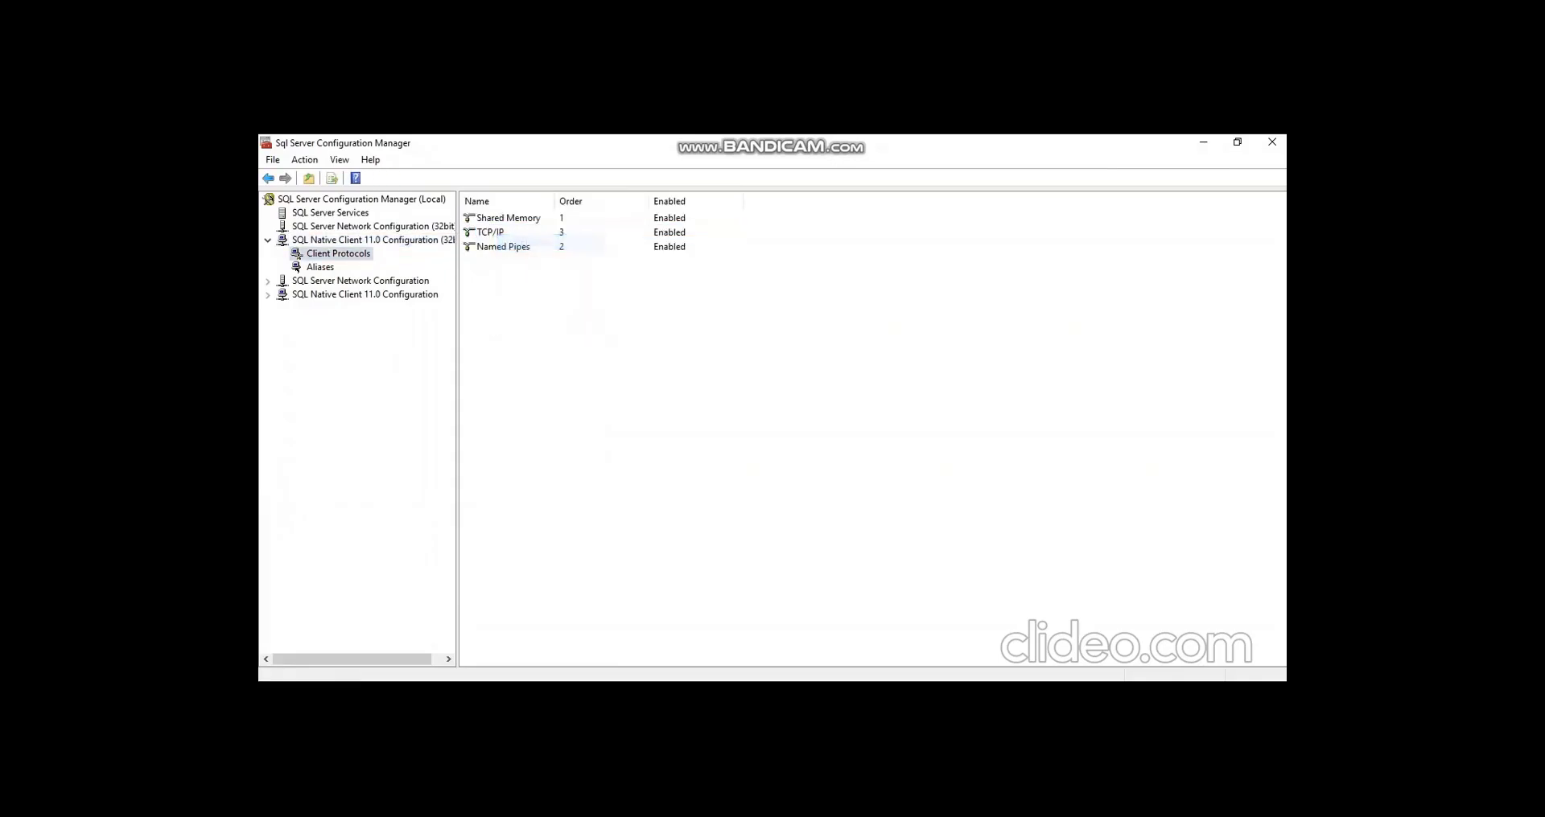
Check the MSSQLSERVER protocols and enable the TCP/IP and Named Pipes client protocols under SQL Native Client 11.0 Configuration
left_click(296, 269)
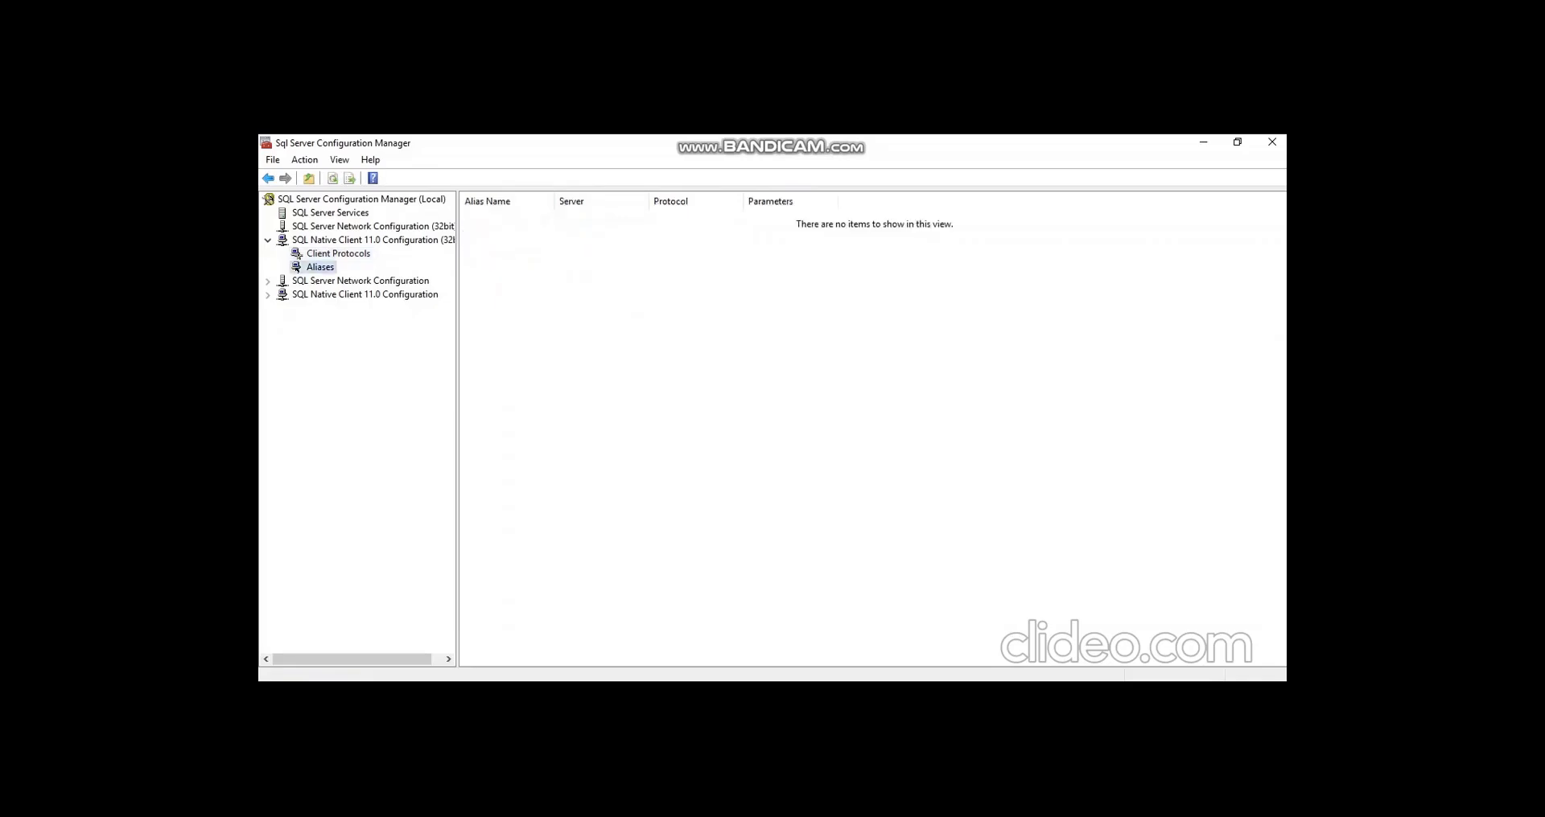
double_click(360, 280)
left_click(362, 294)
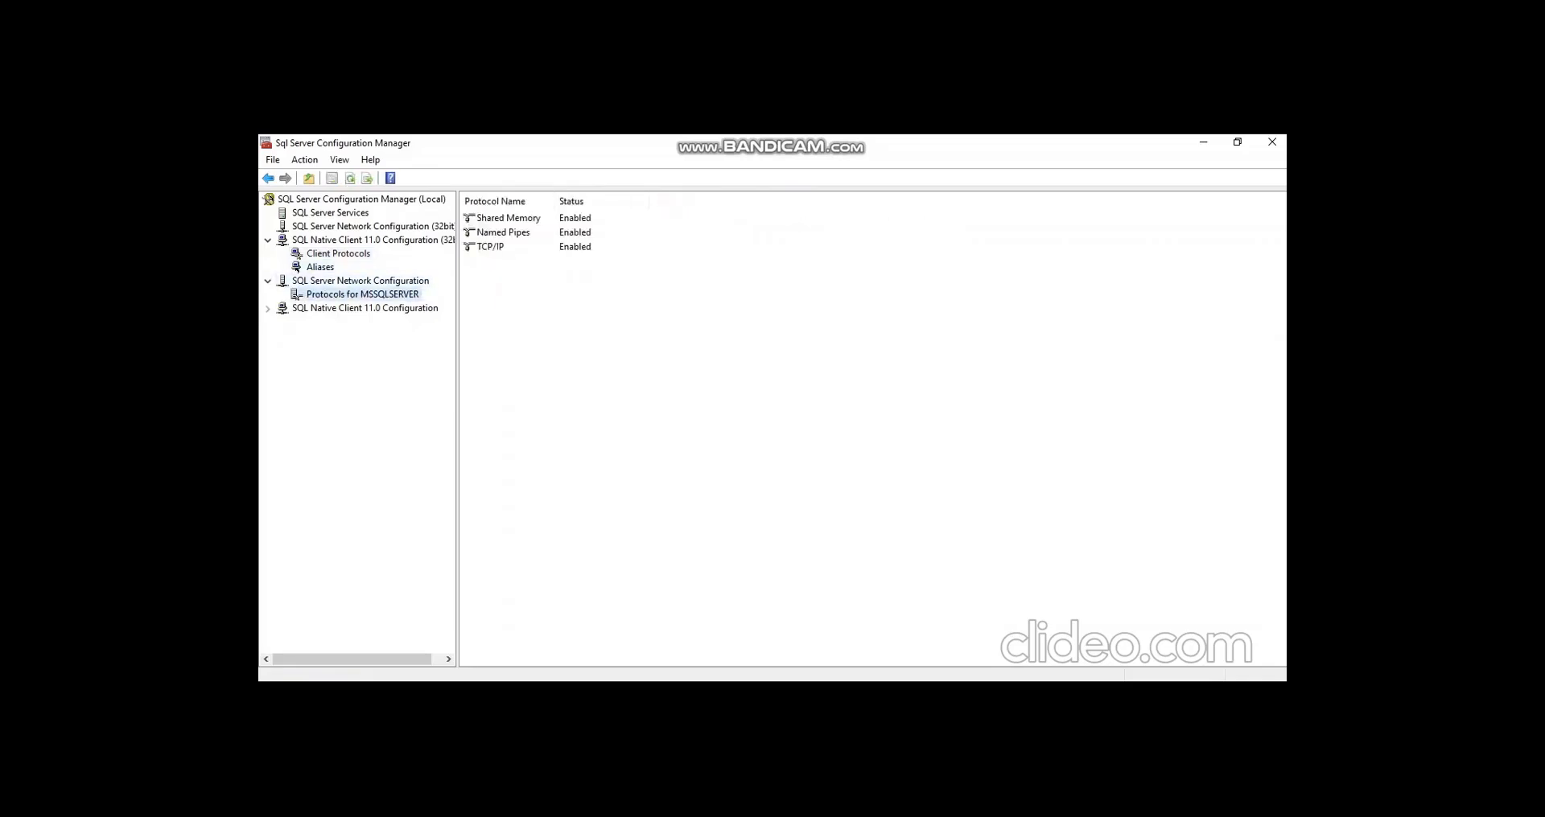
double_click(365, 308)
left_click(338, 321)
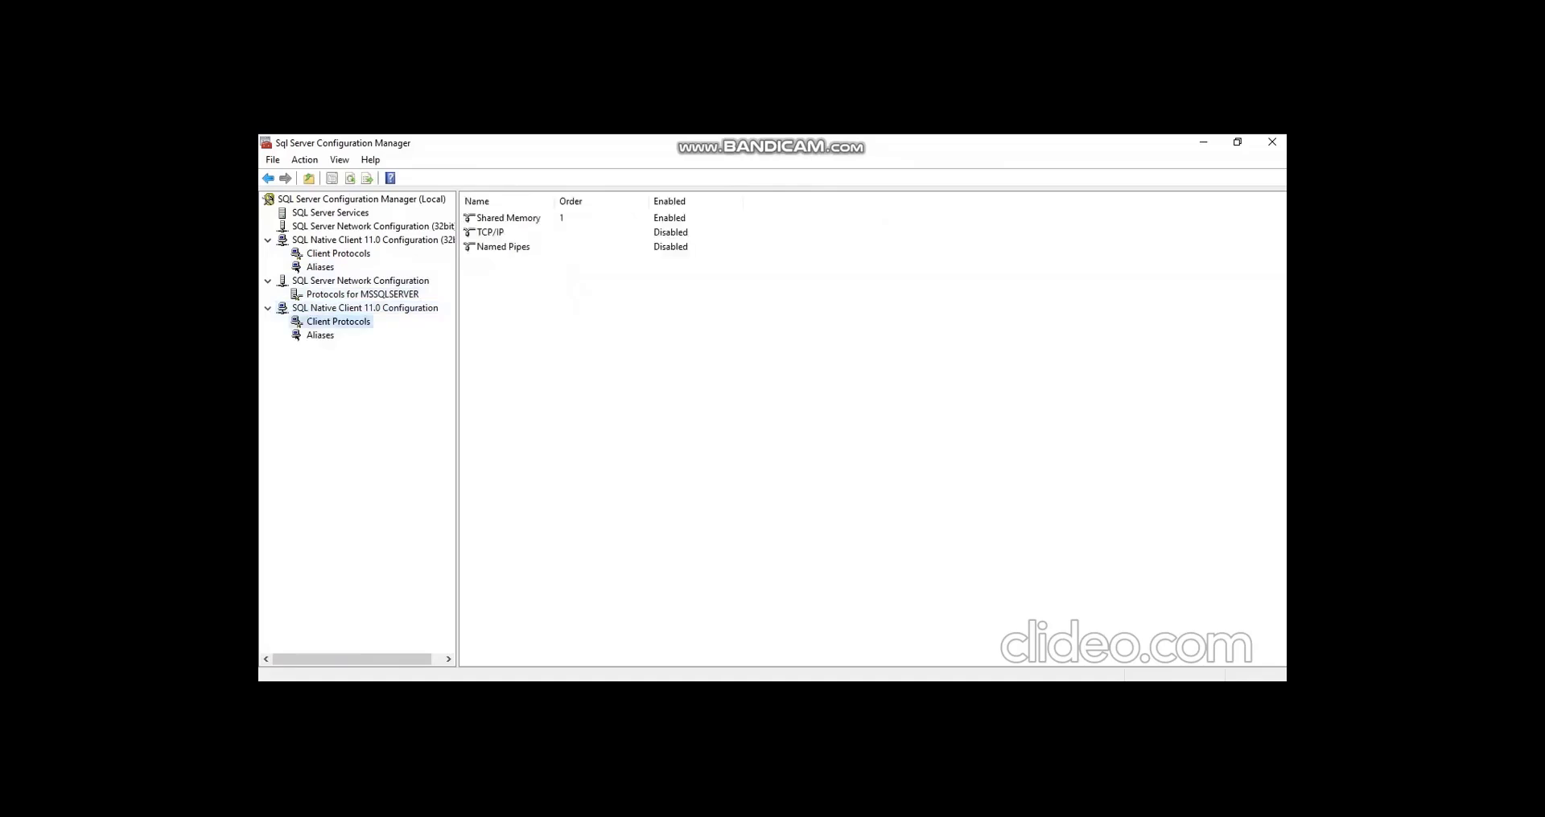
right_click(493, 232)
left_click(522, 241)
right_click(495, 246)
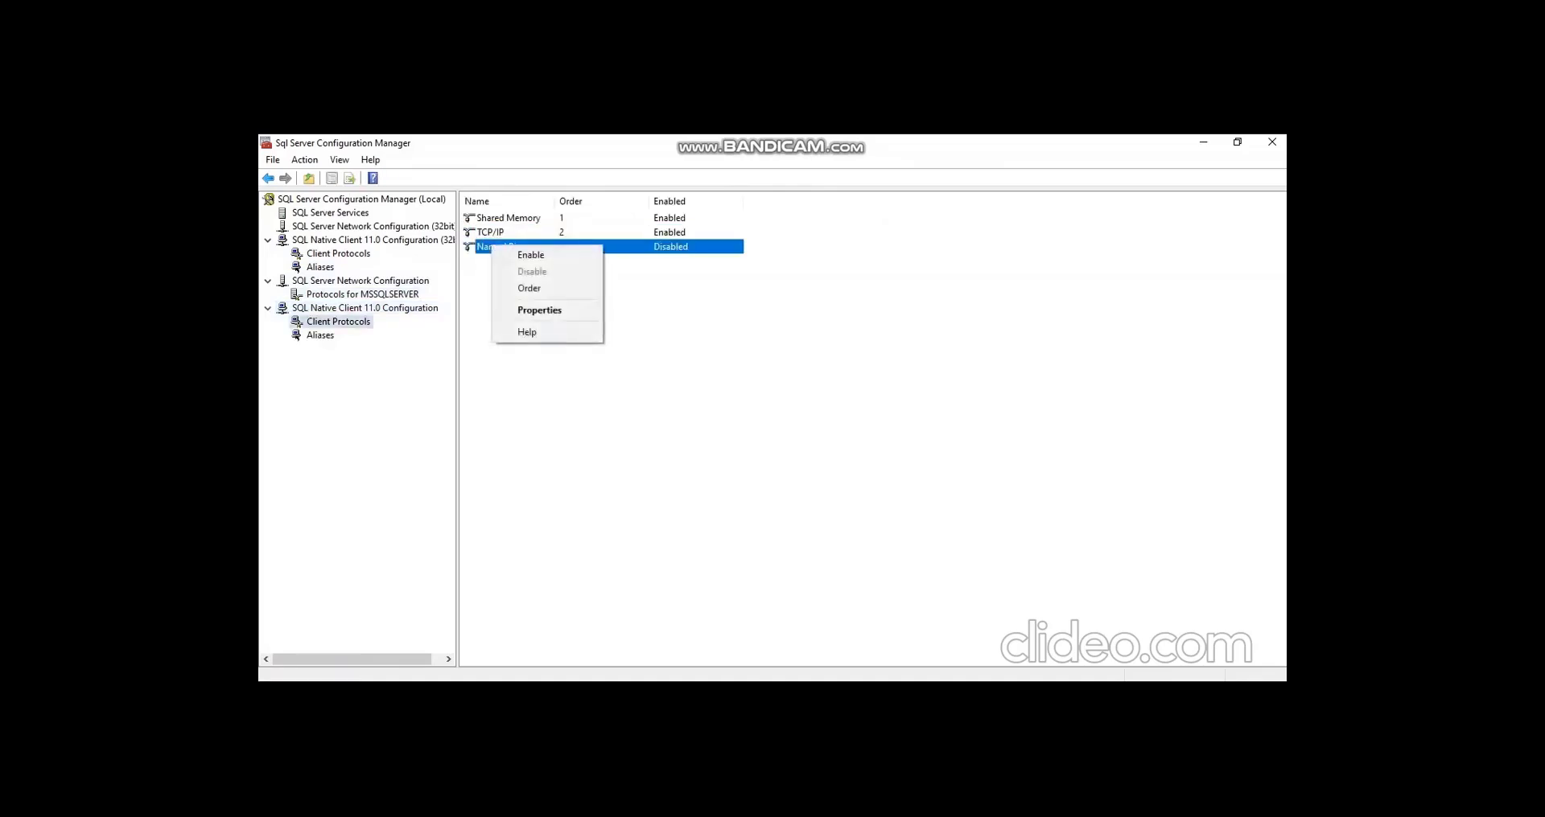
left_click(531, 255)
Review the client protocols and aliases of both SQL Native Client 11.0 configurations and the protocols for MSSQLSERVER
left_click(319, 334)
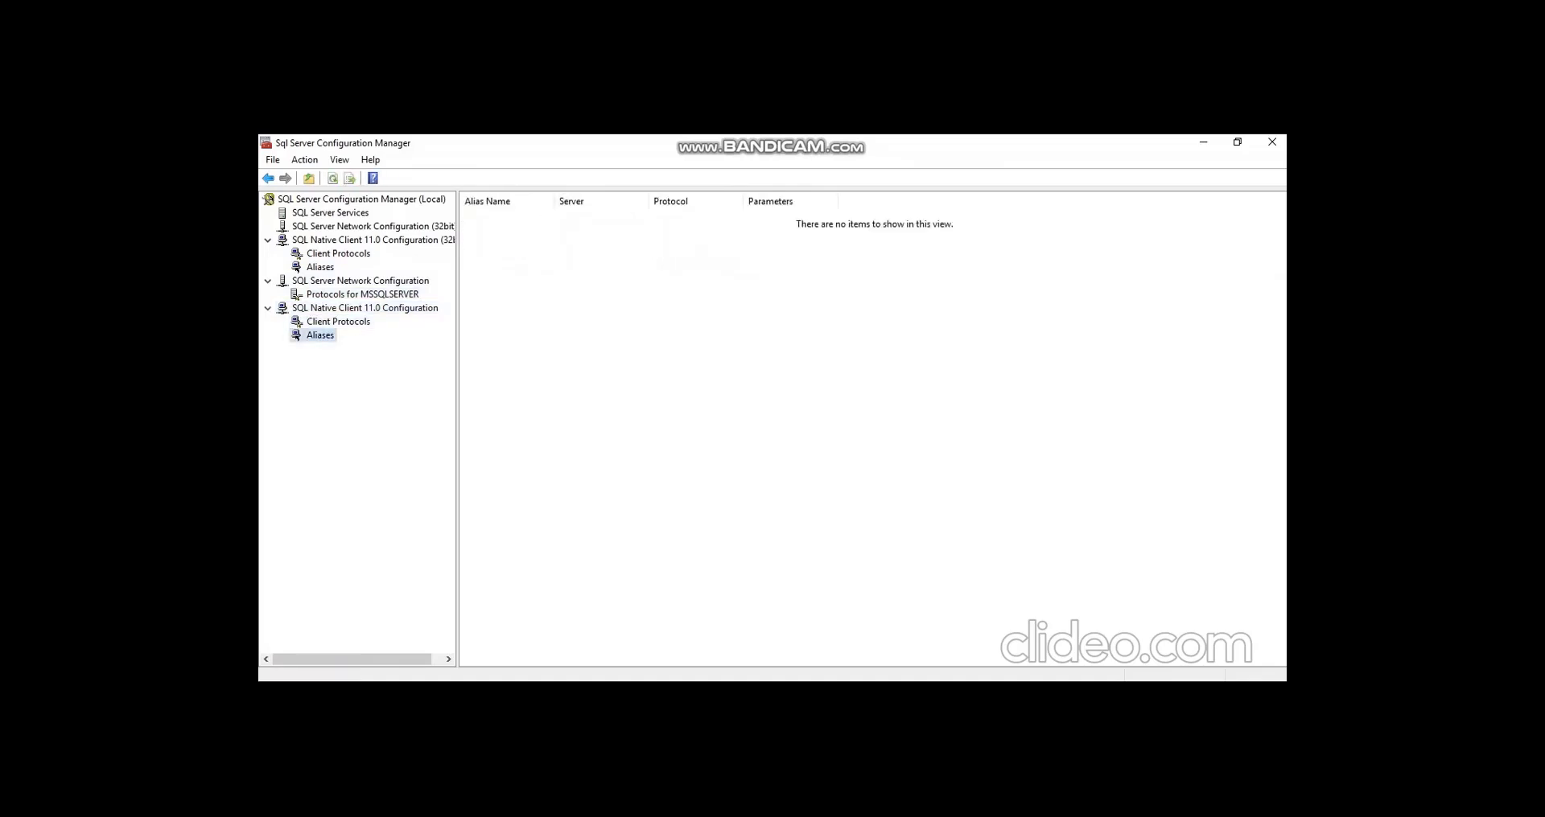
left_click(337, 321)
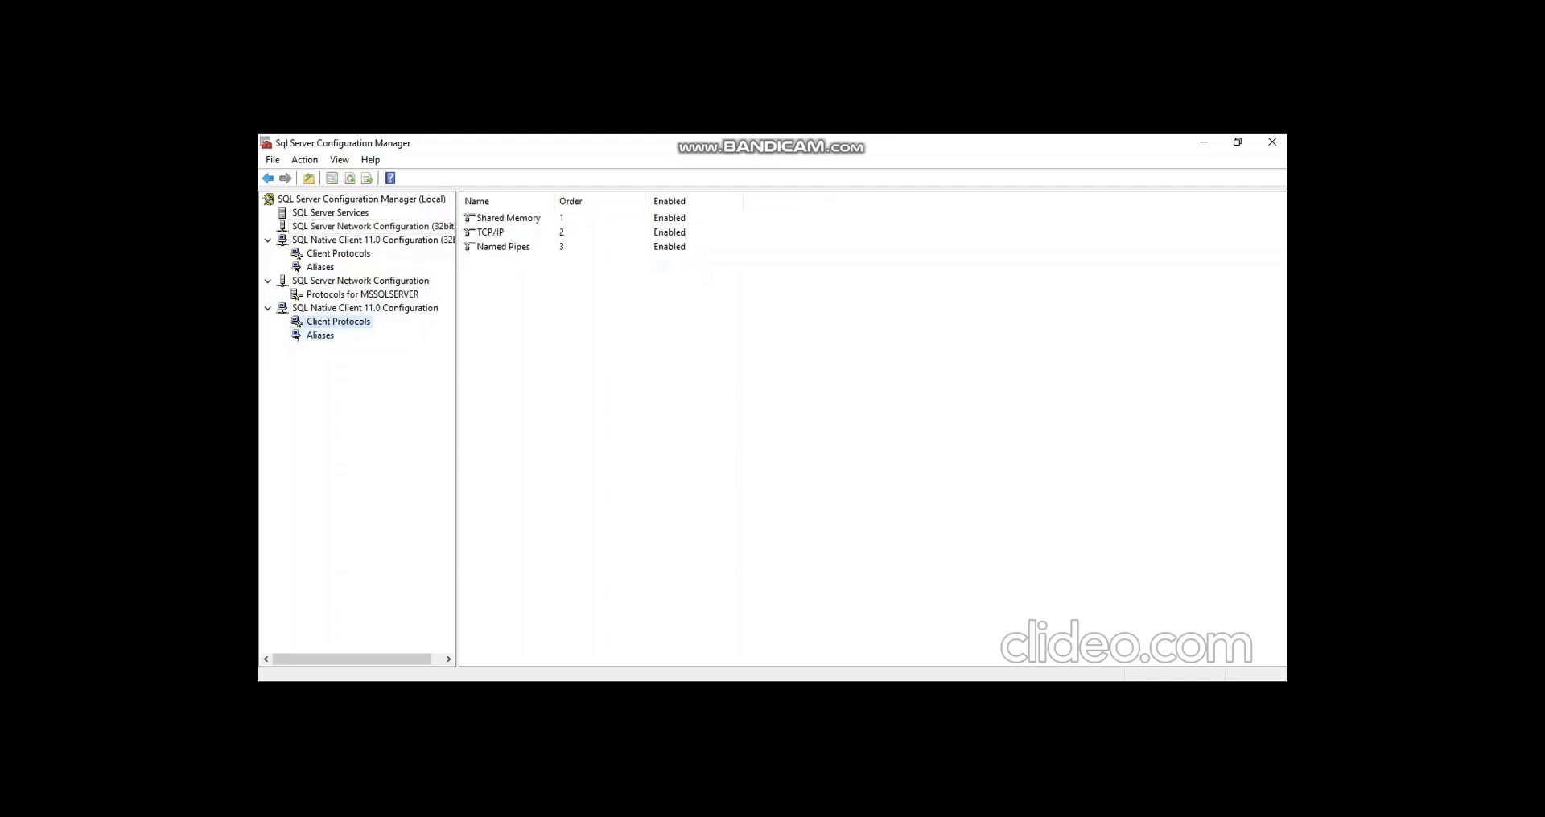
left_click(319, 335)
left_click(361, 294)
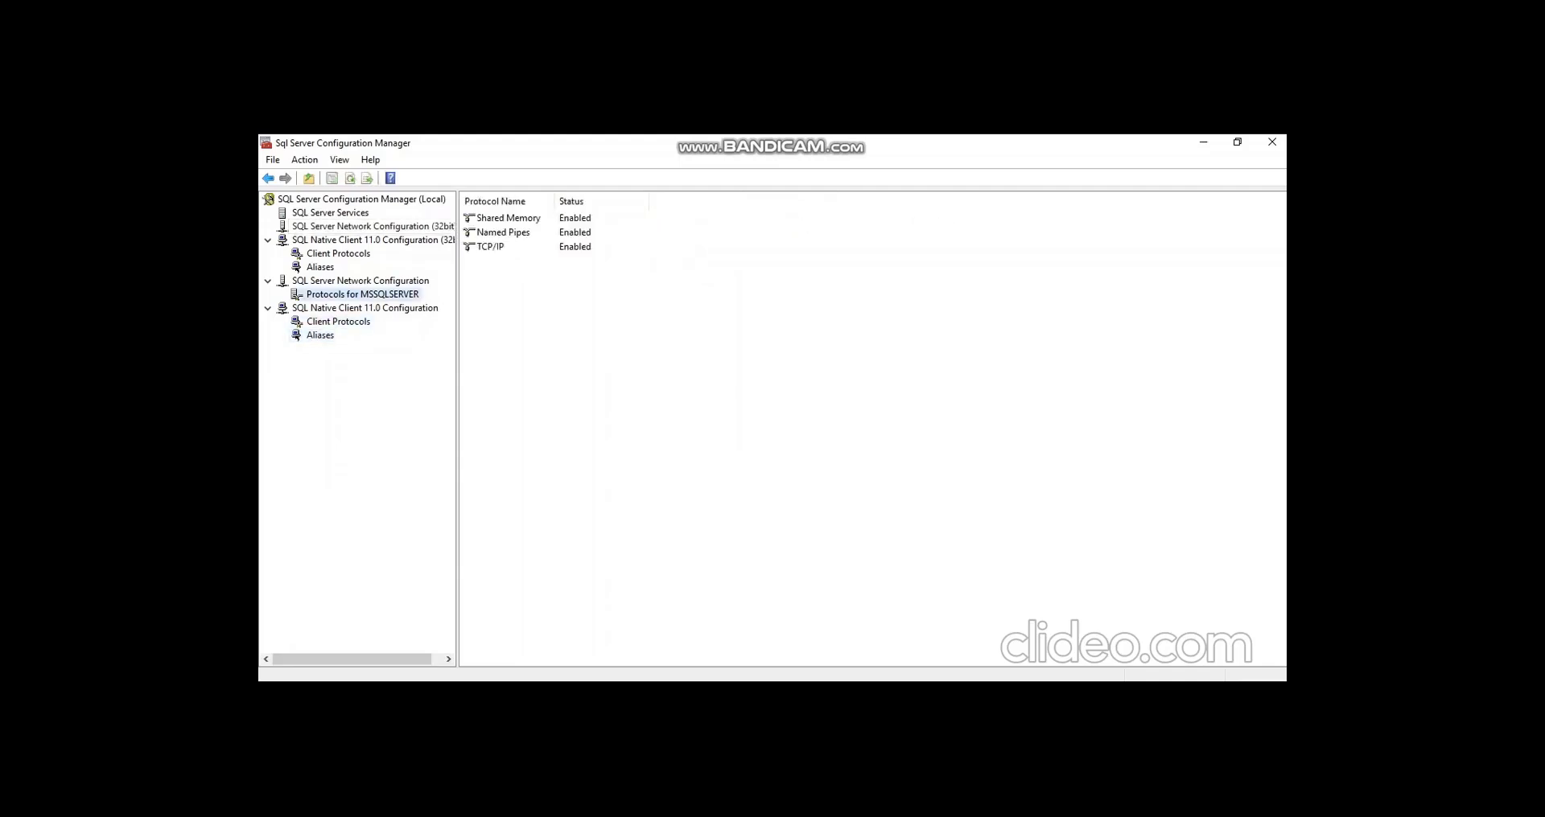
left_click(320, 266)
left_click(338, 253)
Widen the Name column of the SQL Server Services list and restart the SQL Server (MSSQLSERVER) service
left_click(329, 213)
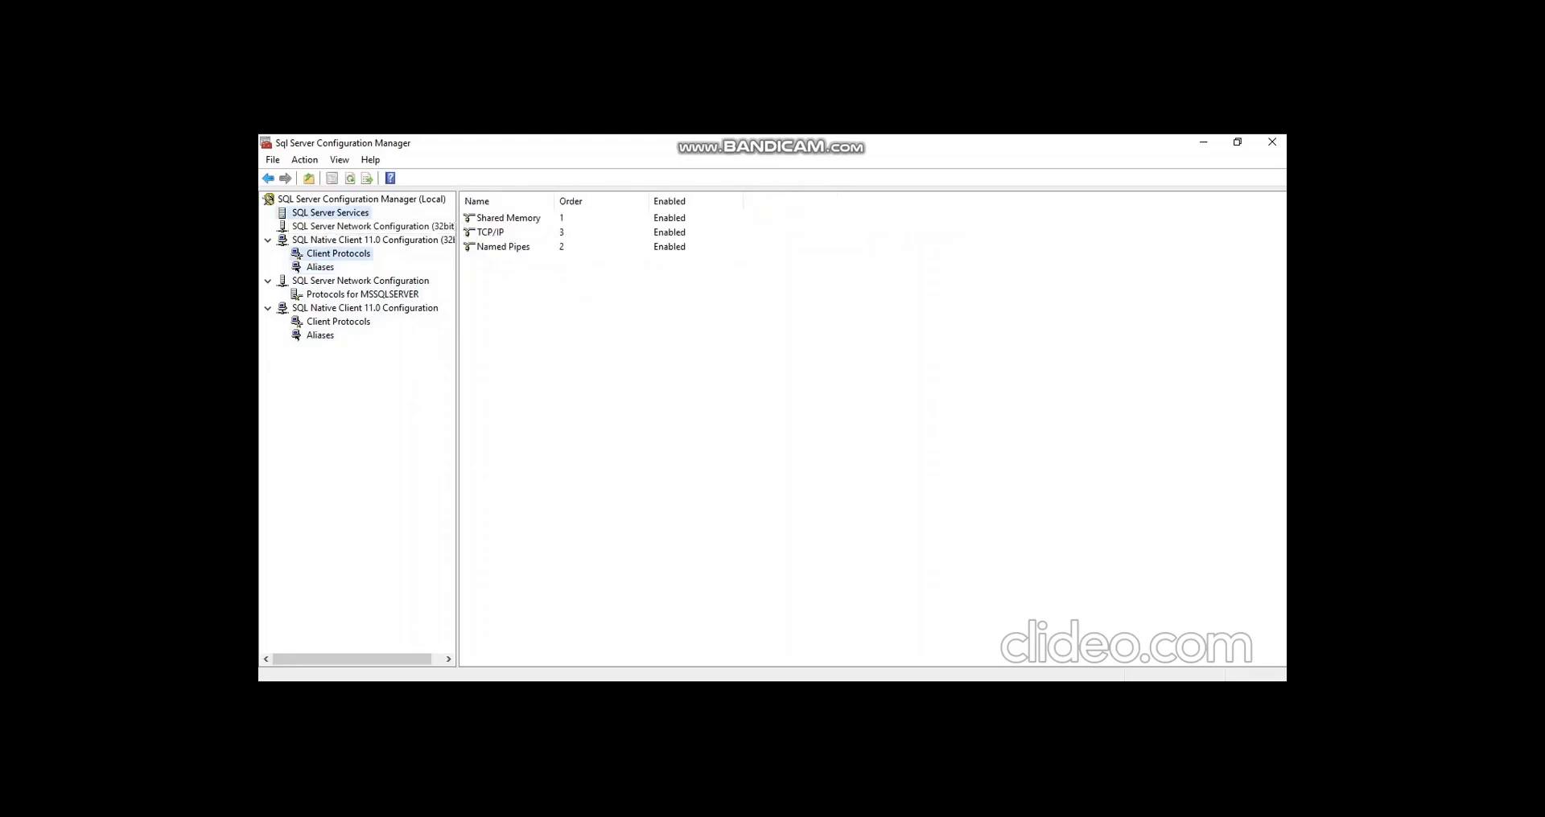
right_click(531, 218)
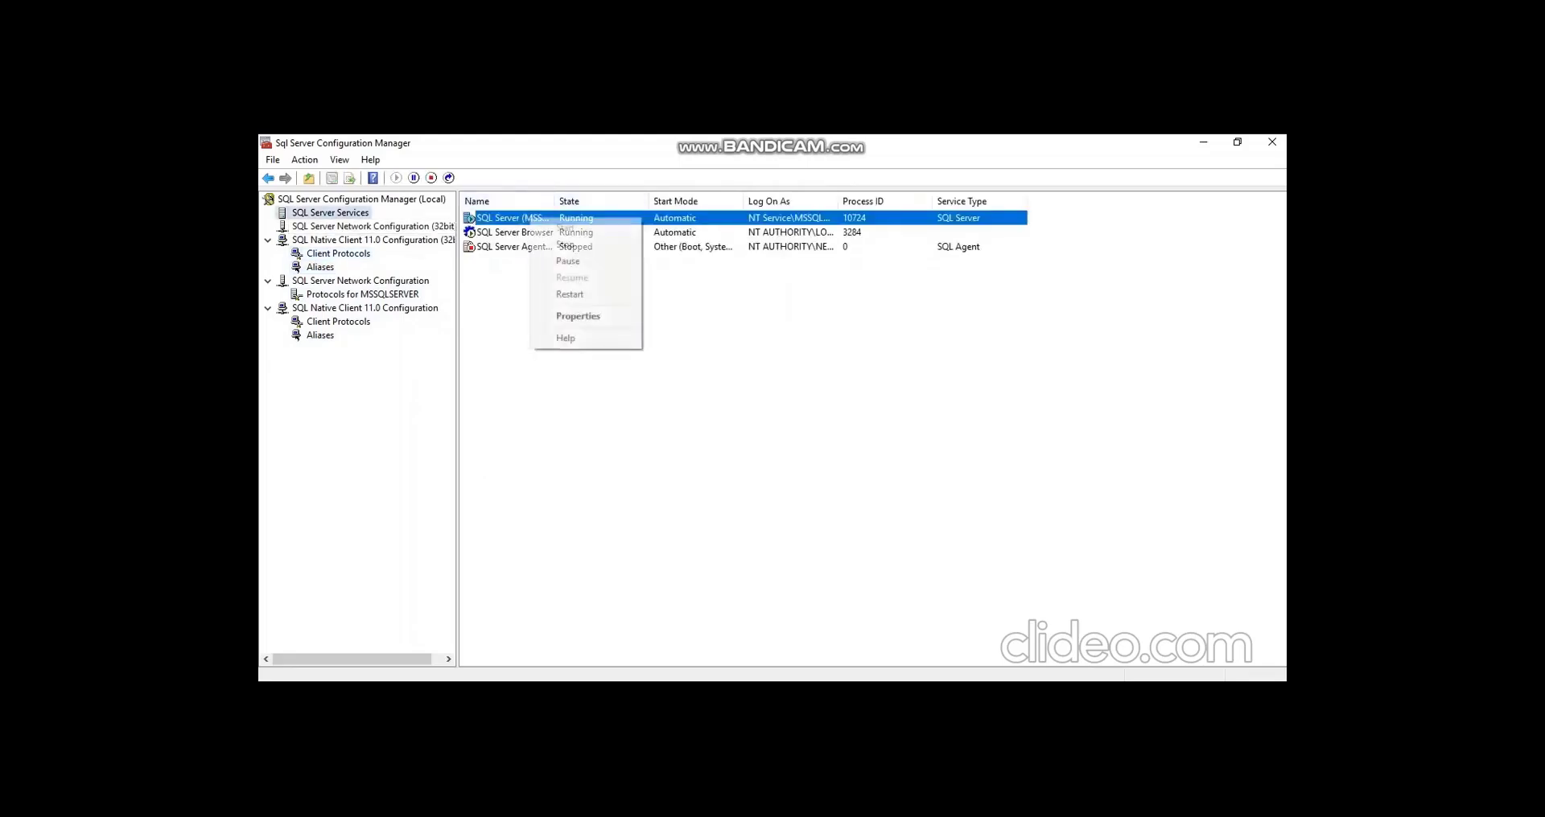
left_click(547, 202)
left_click_drag(553, 201, 625, 201)
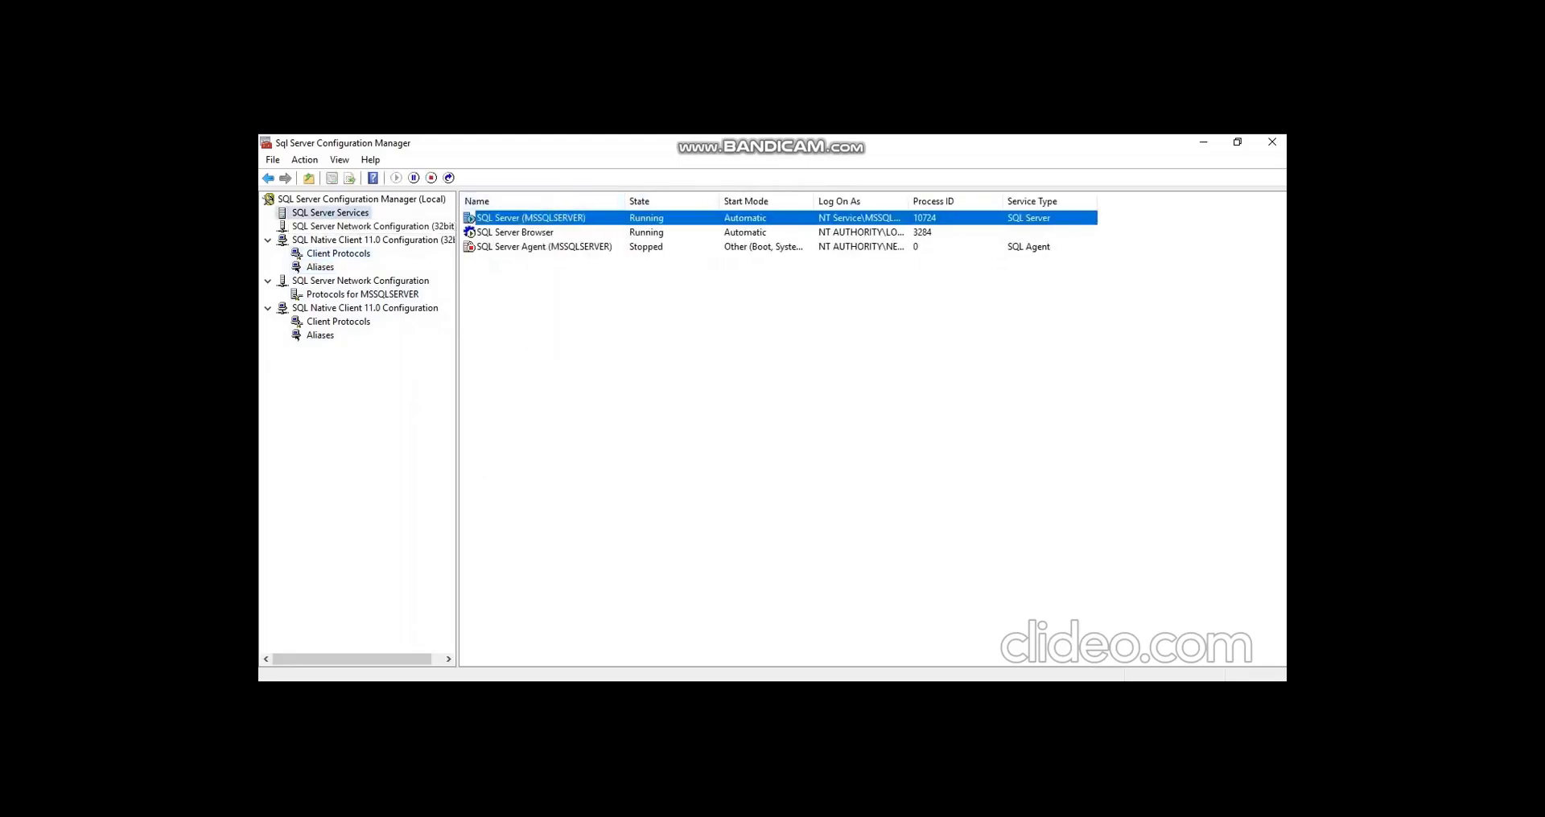
right_click(561, 218)
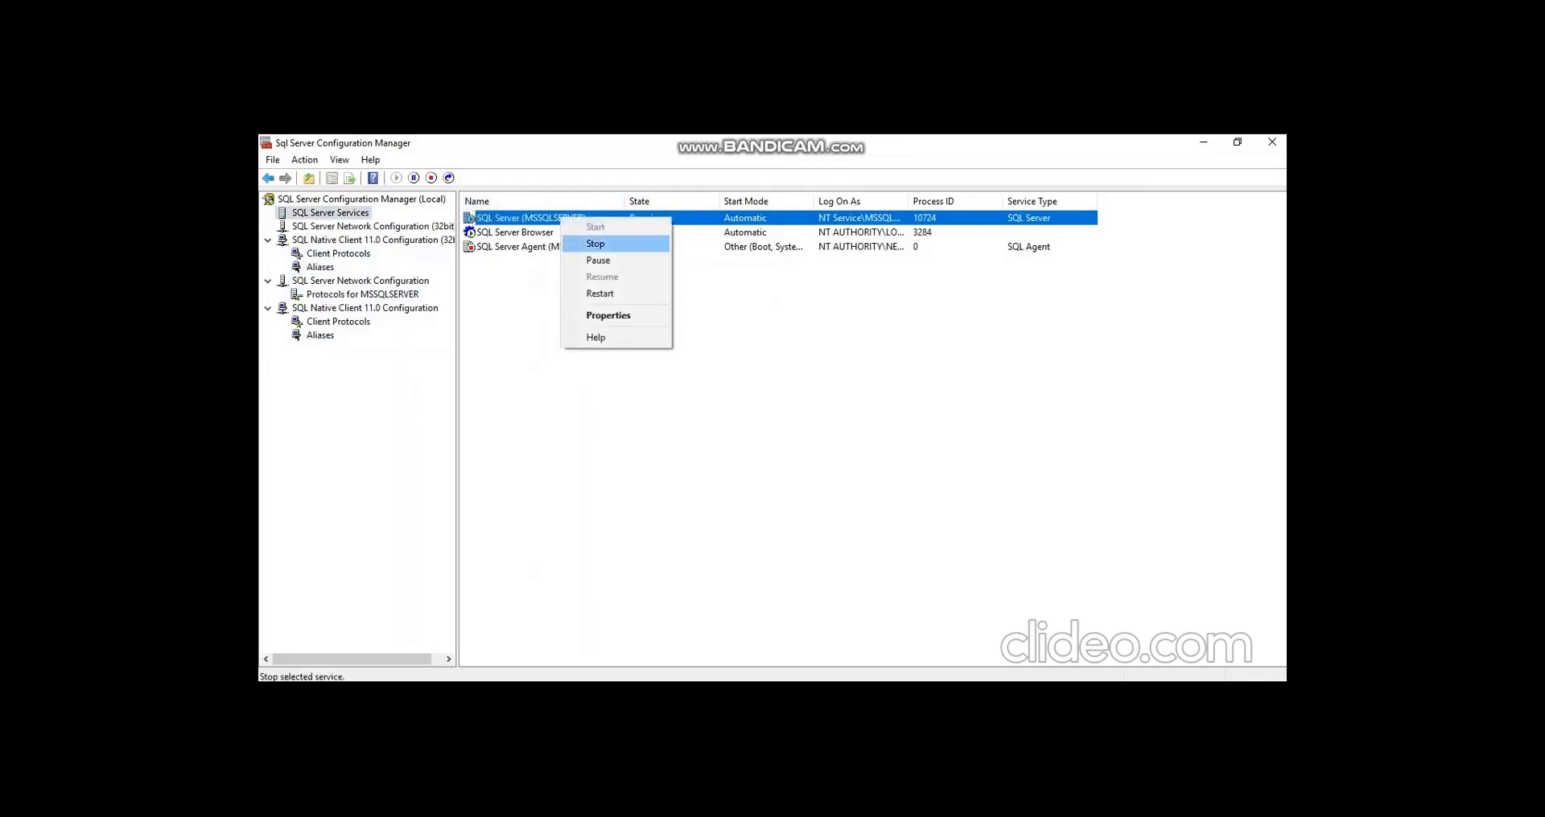
left_click(600, 294)
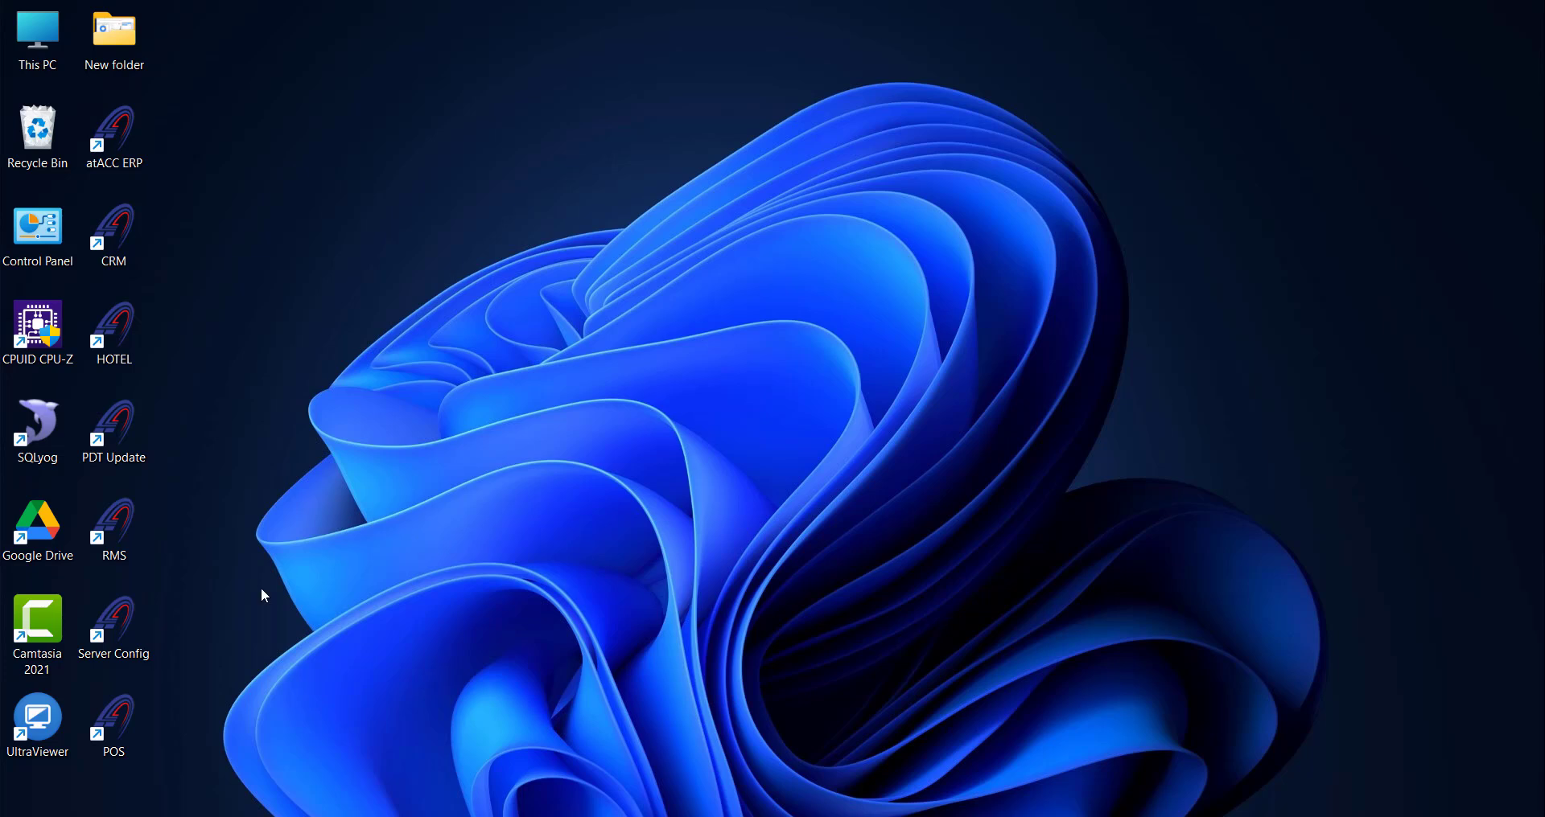
Show the properties of the Atlanta IT Solutions folder inside Program Files on Local Disk (C:)
left_click(131, 638)
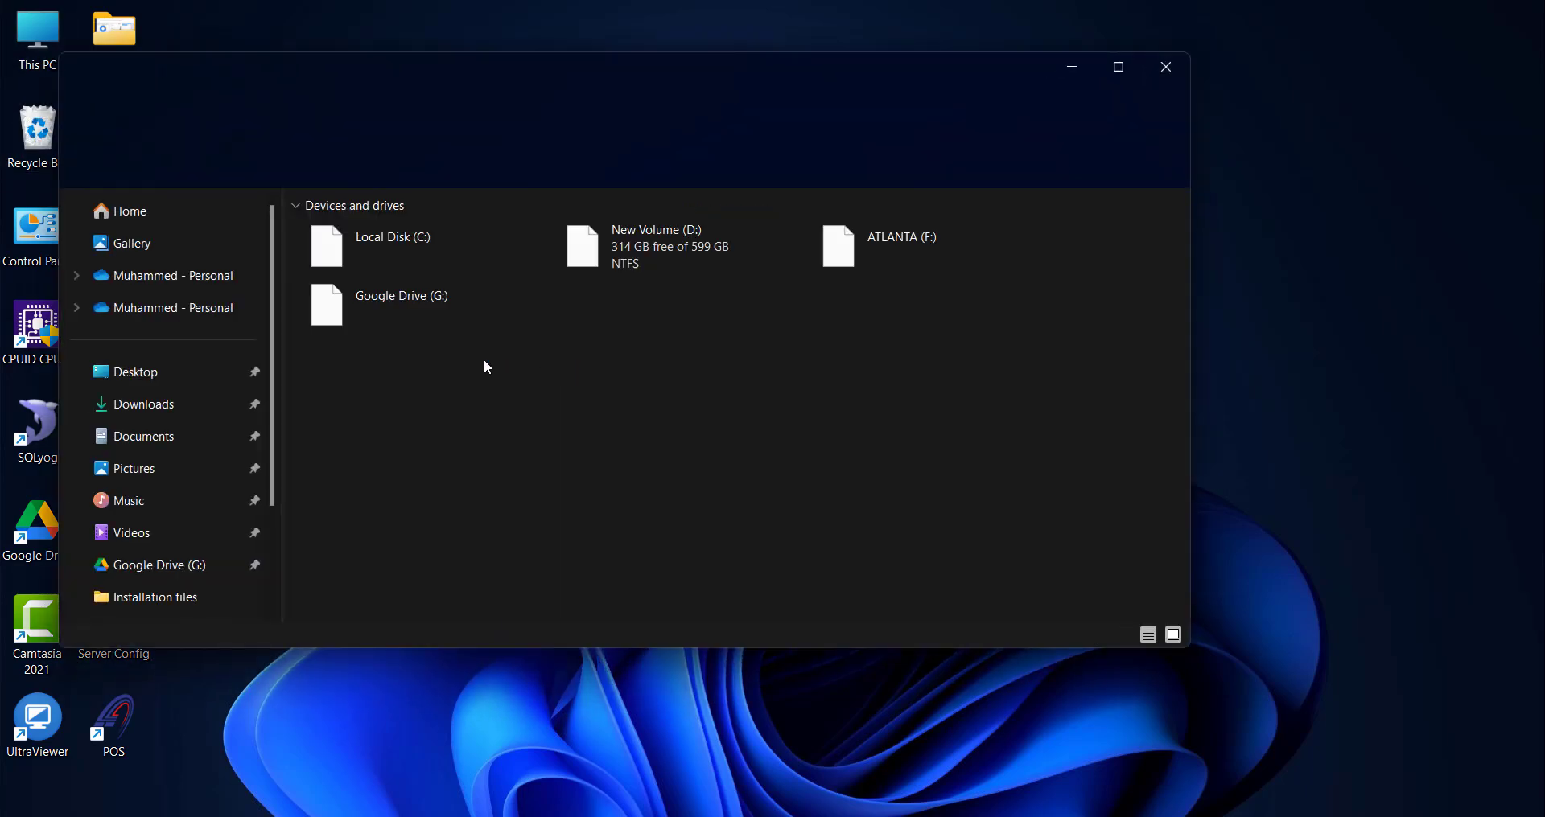
left_click(472, 255)
double_click(472, 256)
double_click(399, 322)
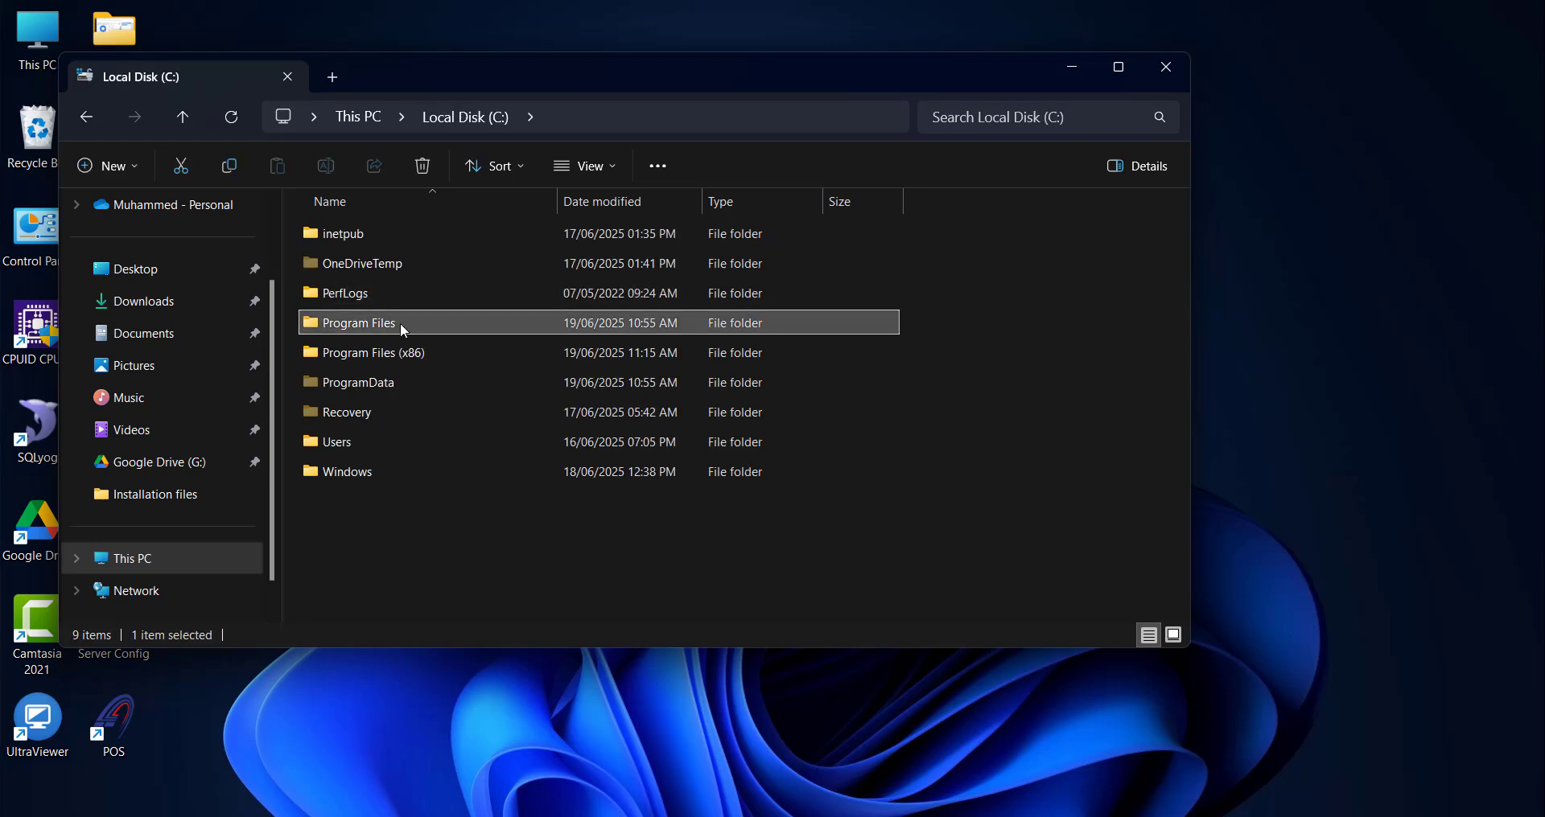
left_click(412, 259)
right_click(413, 263)
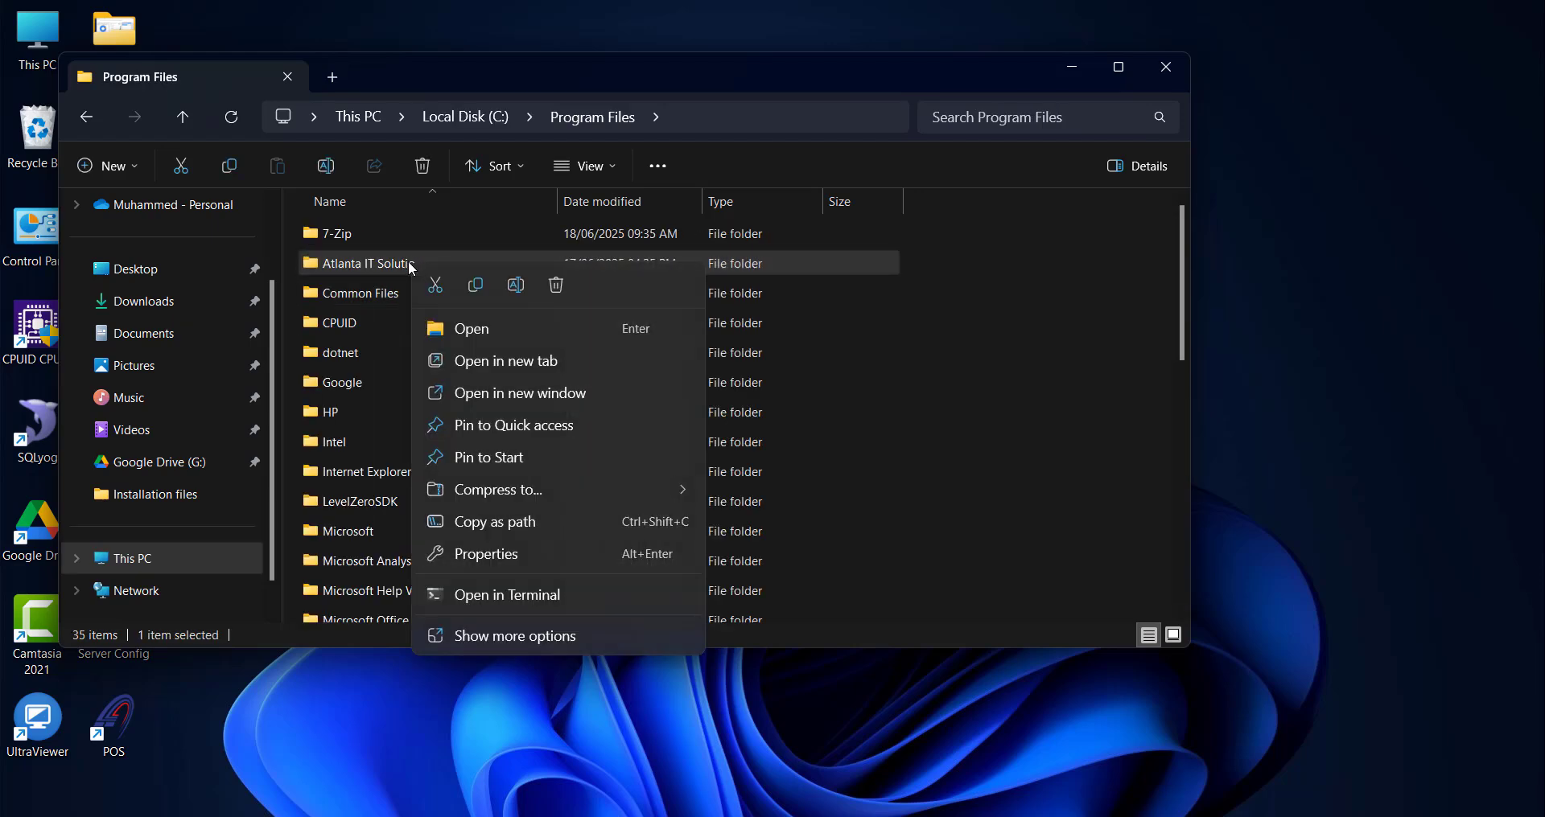
left_click(504, 553)
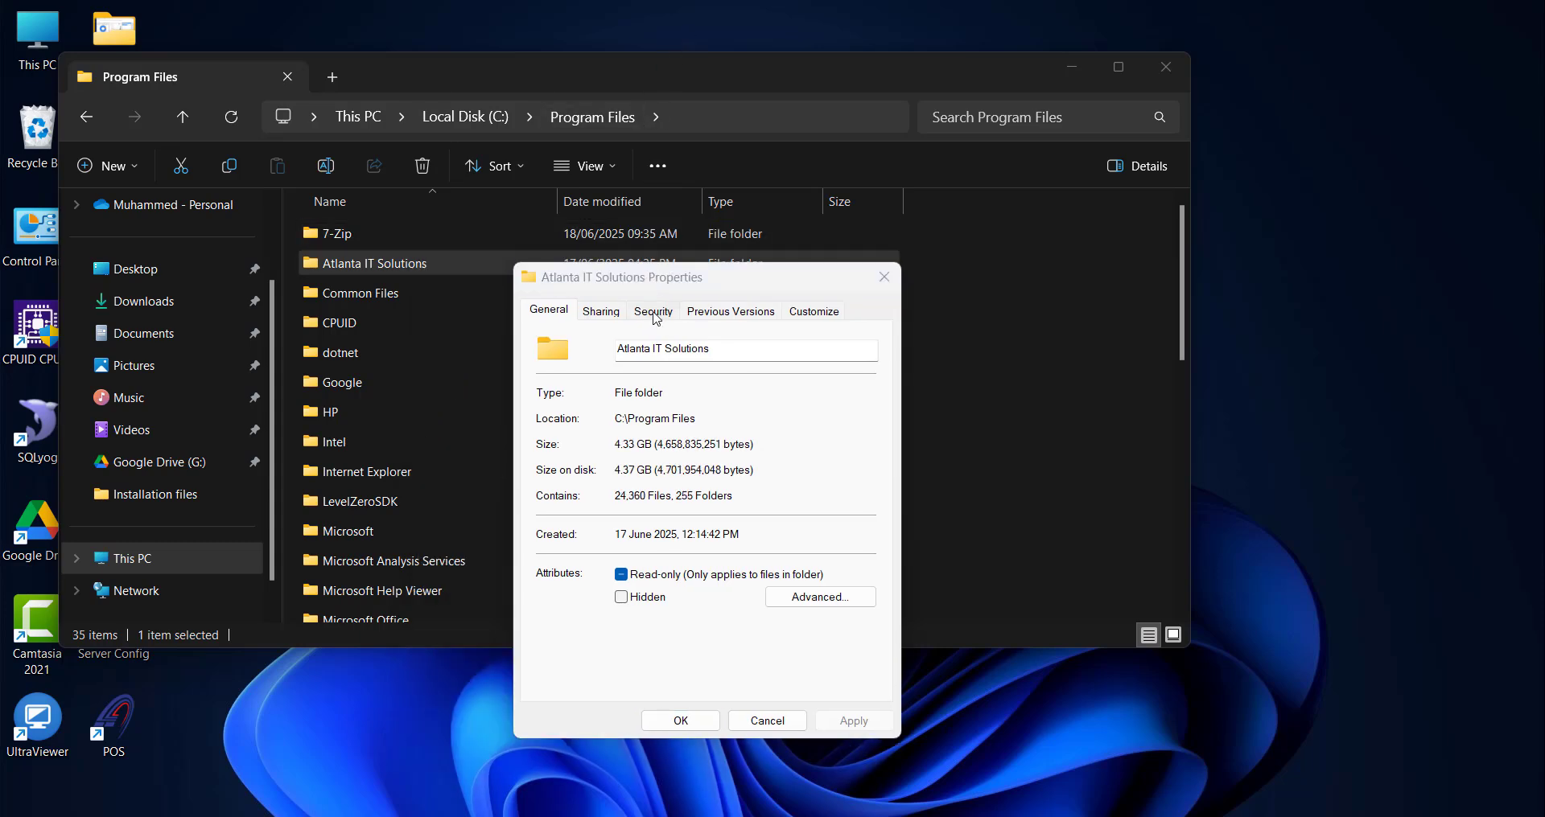
Add the Everyone group to the security permissions of the Atlanta IT Solutions folder and select it
left_click(654, 313)
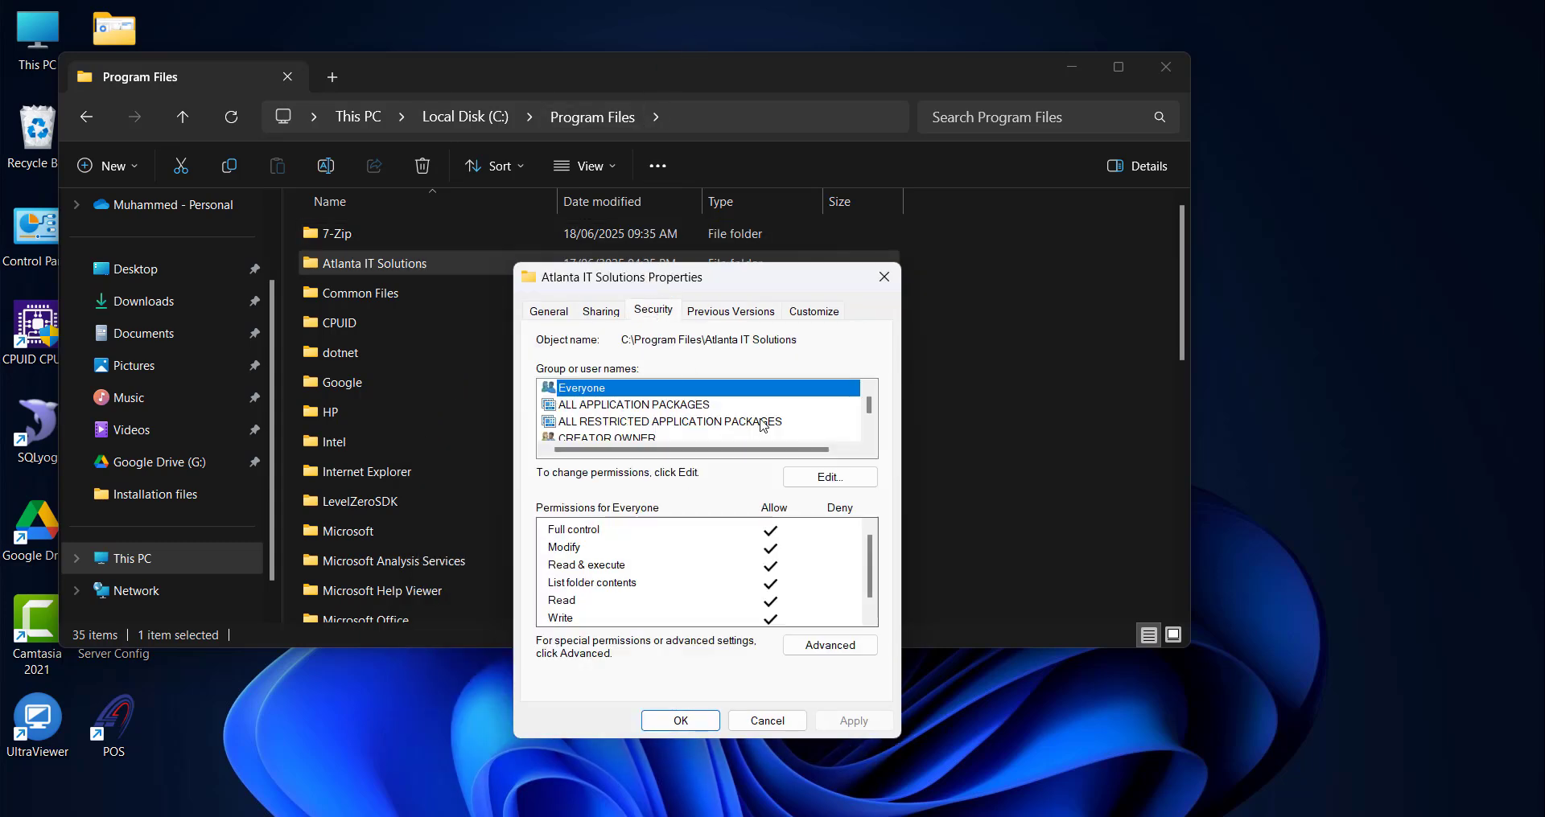
left_click(840, 479)
left_click(785, 580)
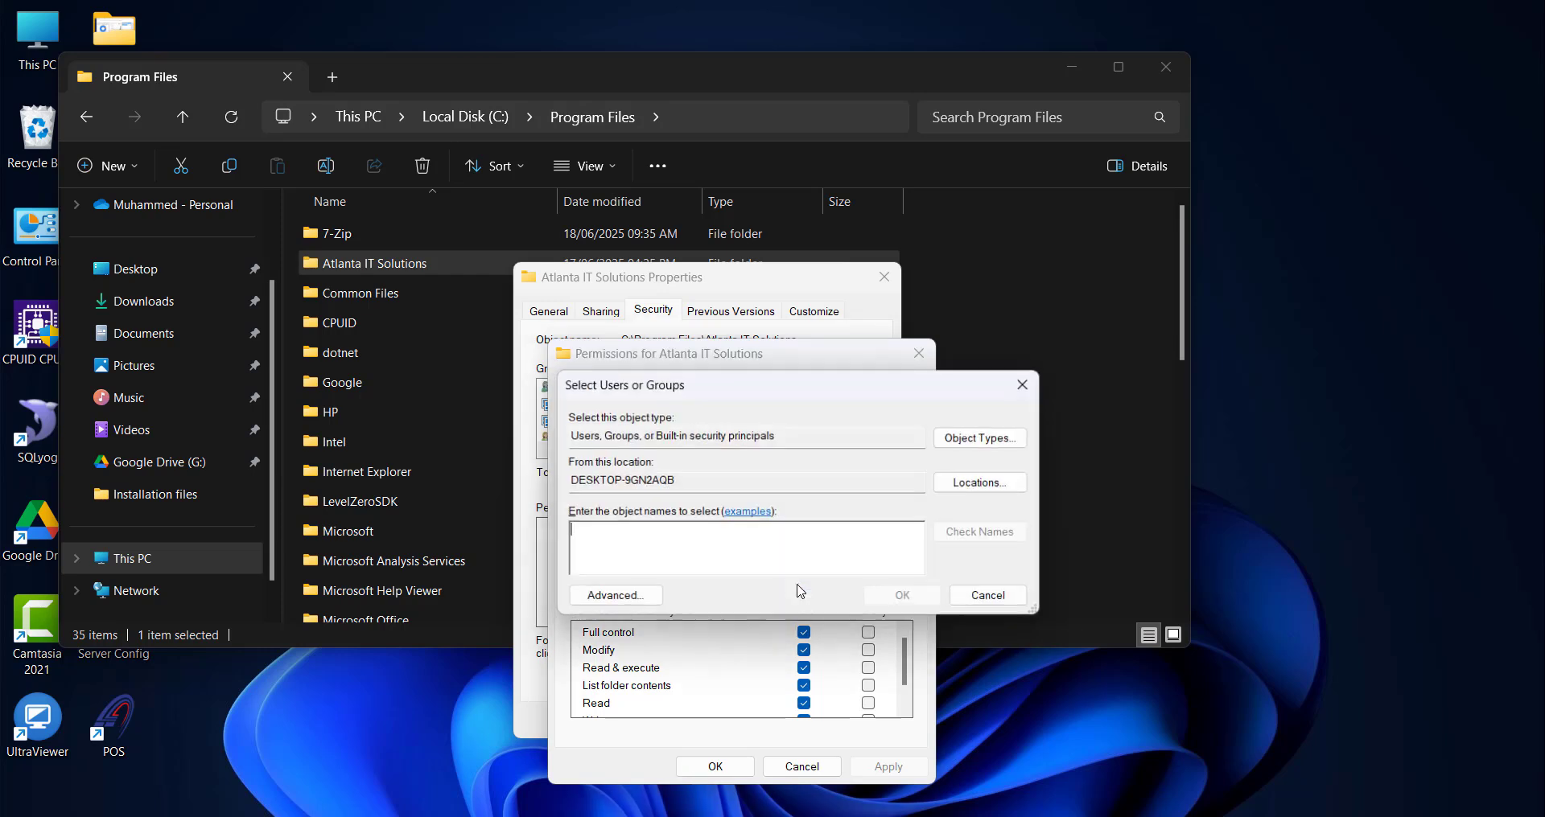
type("ever")
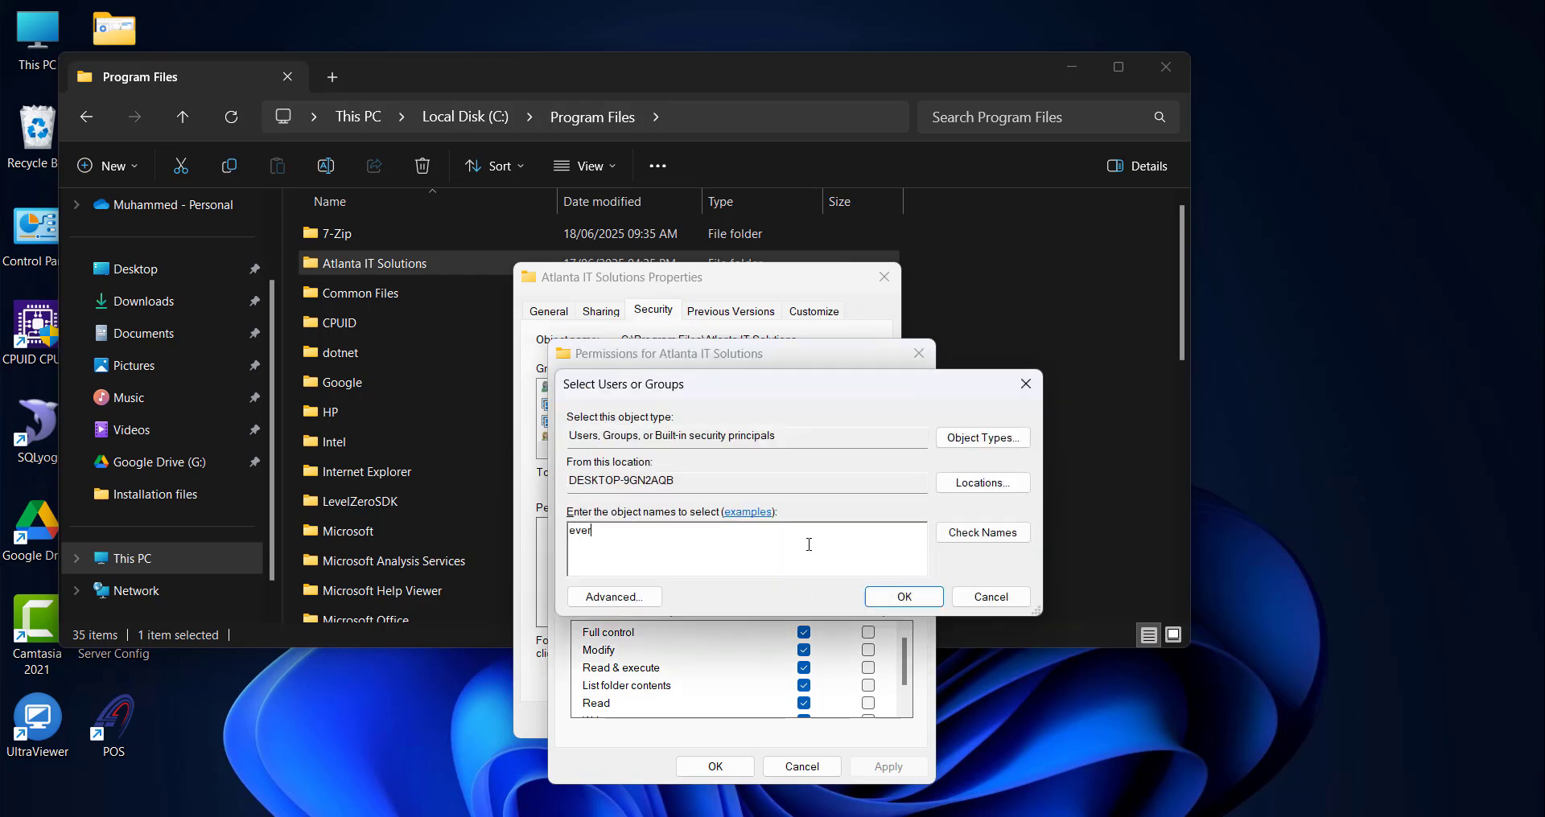
left_click(977, 532)
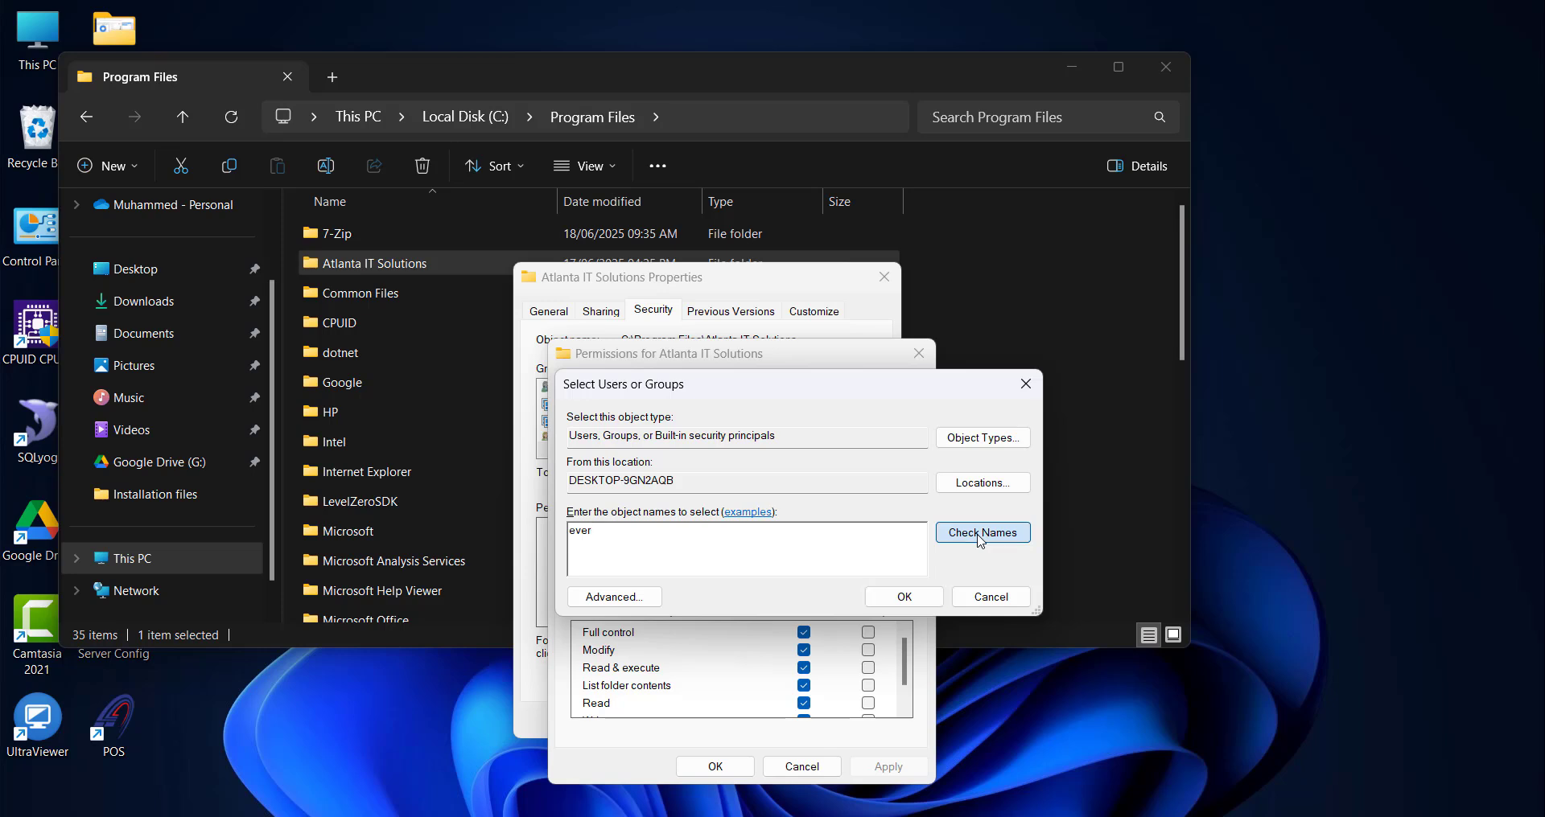
left_click(903, 596)
left_click(652, 465)
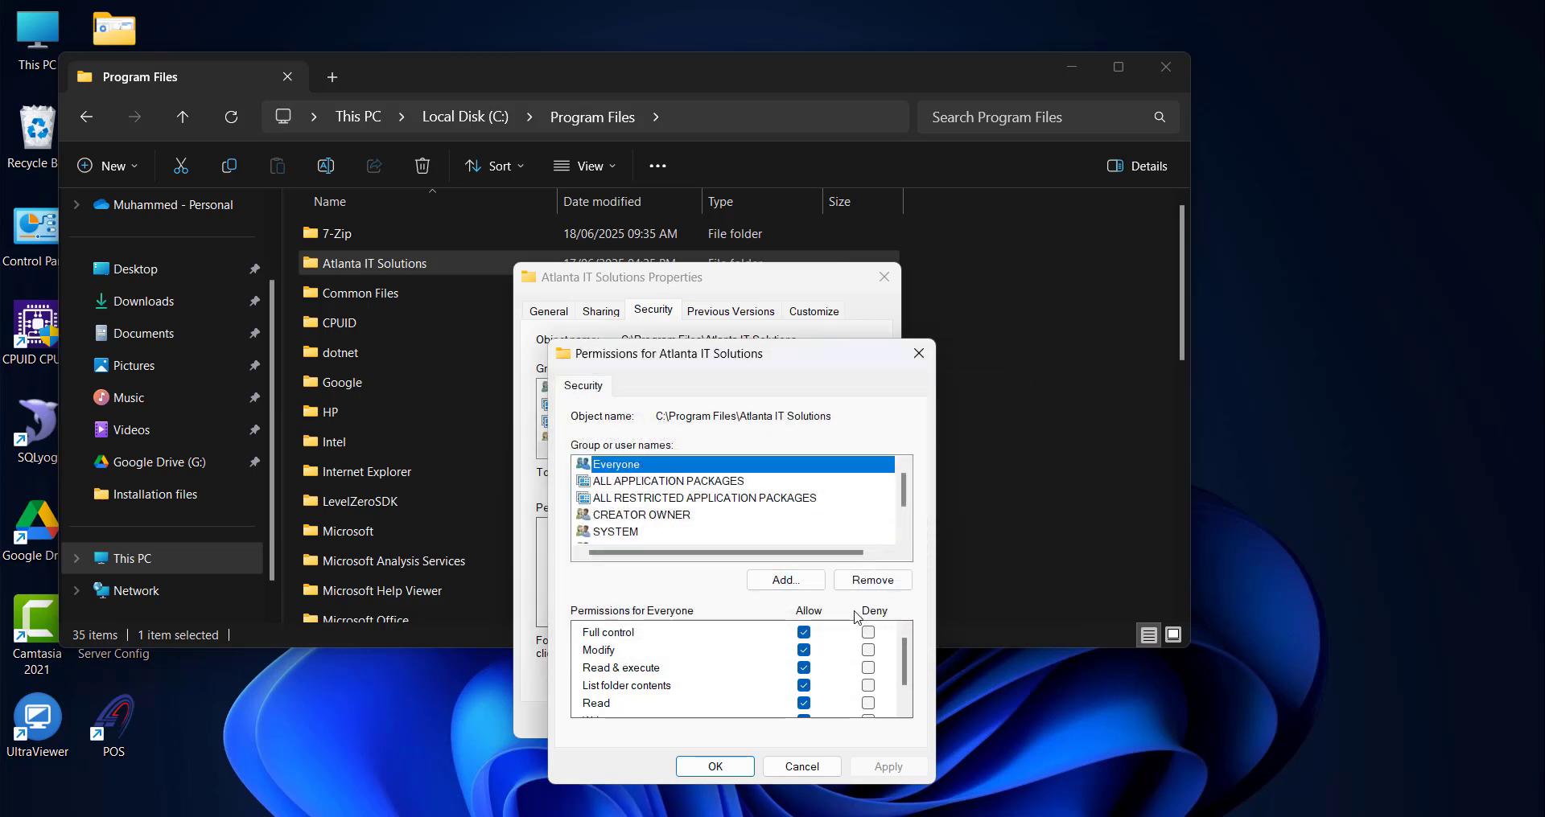
Allow Everyone full control of the Atlanta IT Solutions folder, apply the permissions, and close the folder's dialogs and window
left_click(803, 633)
left_click(804, 649)
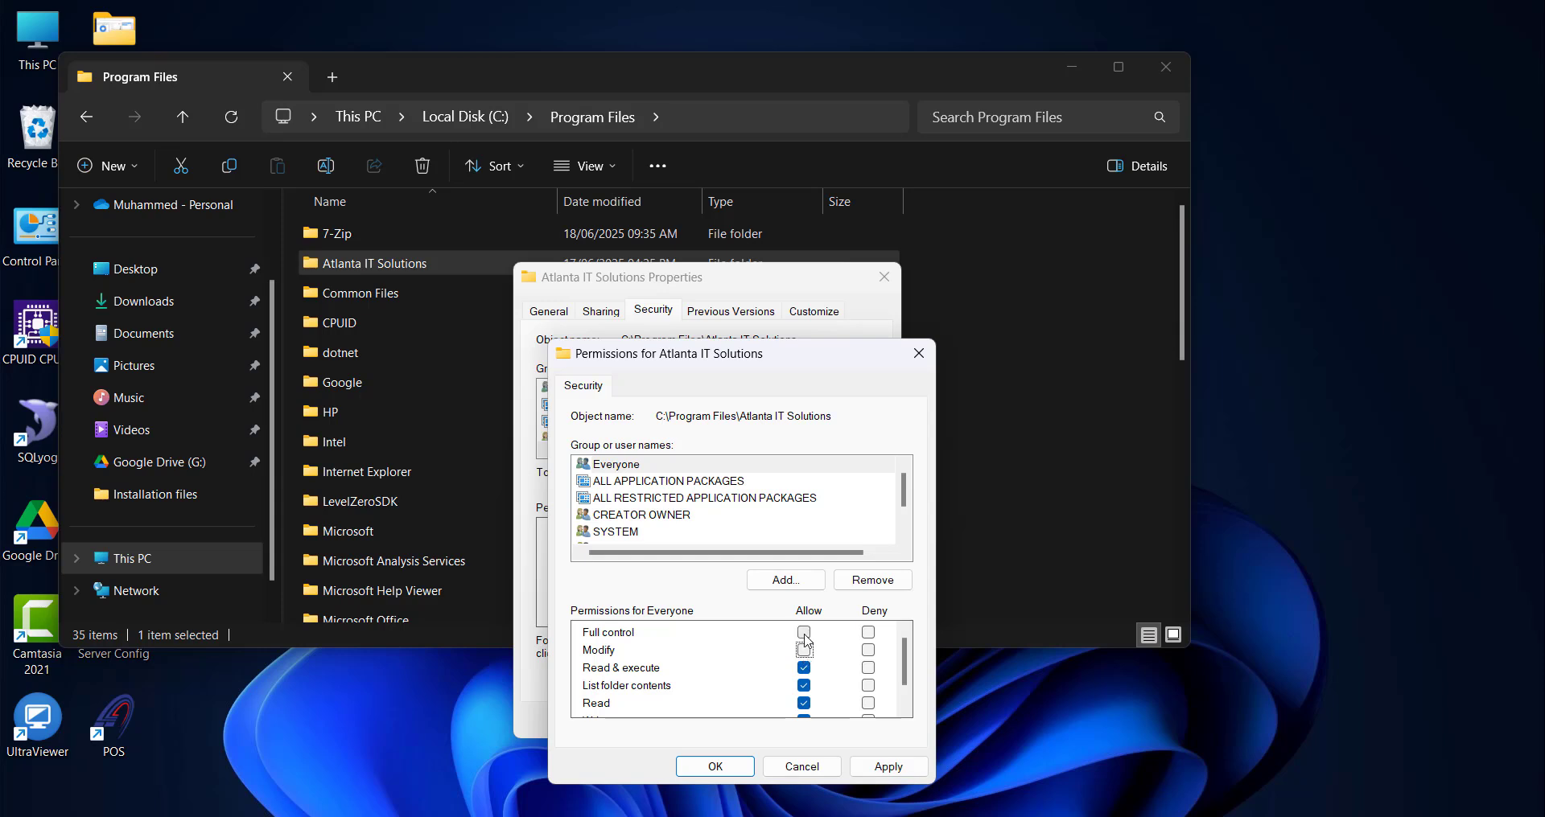
left_click(803, 632)
left_click(899, 767)
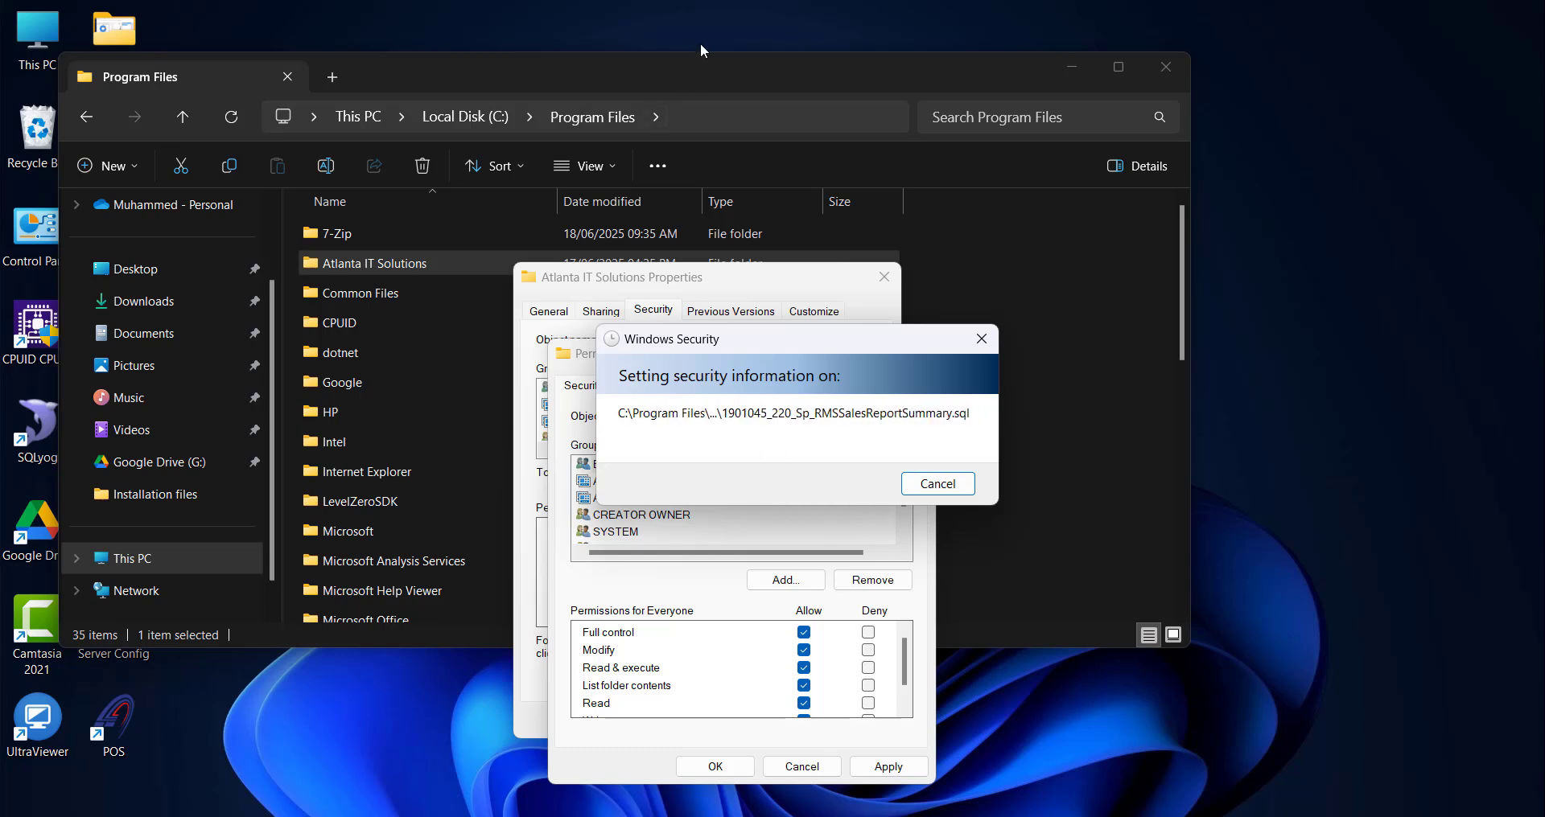
left_click(745, 764)
left_click(704, 728)
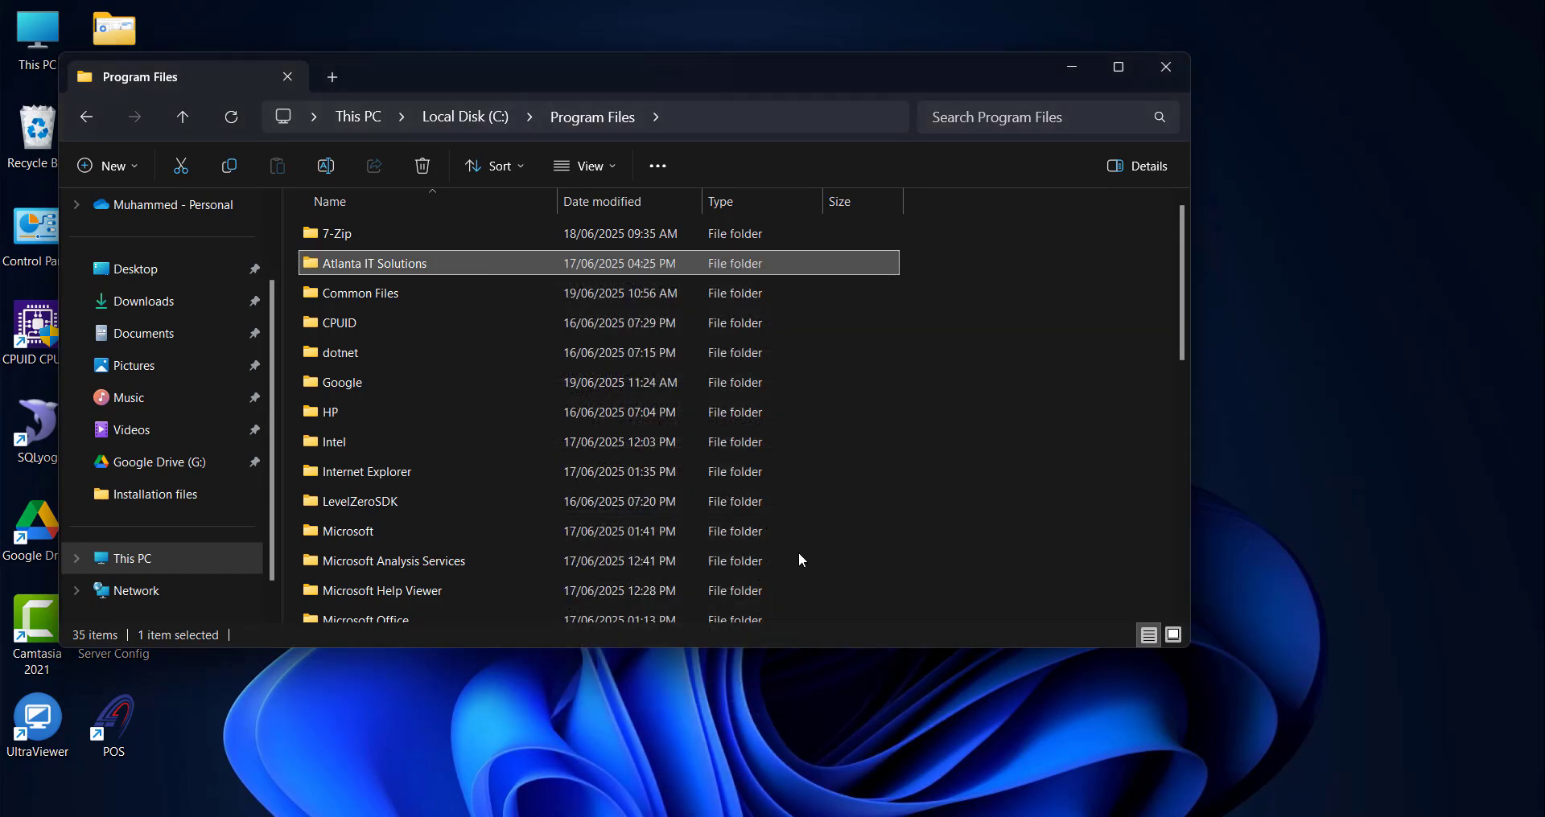
left_click(1180, 68)
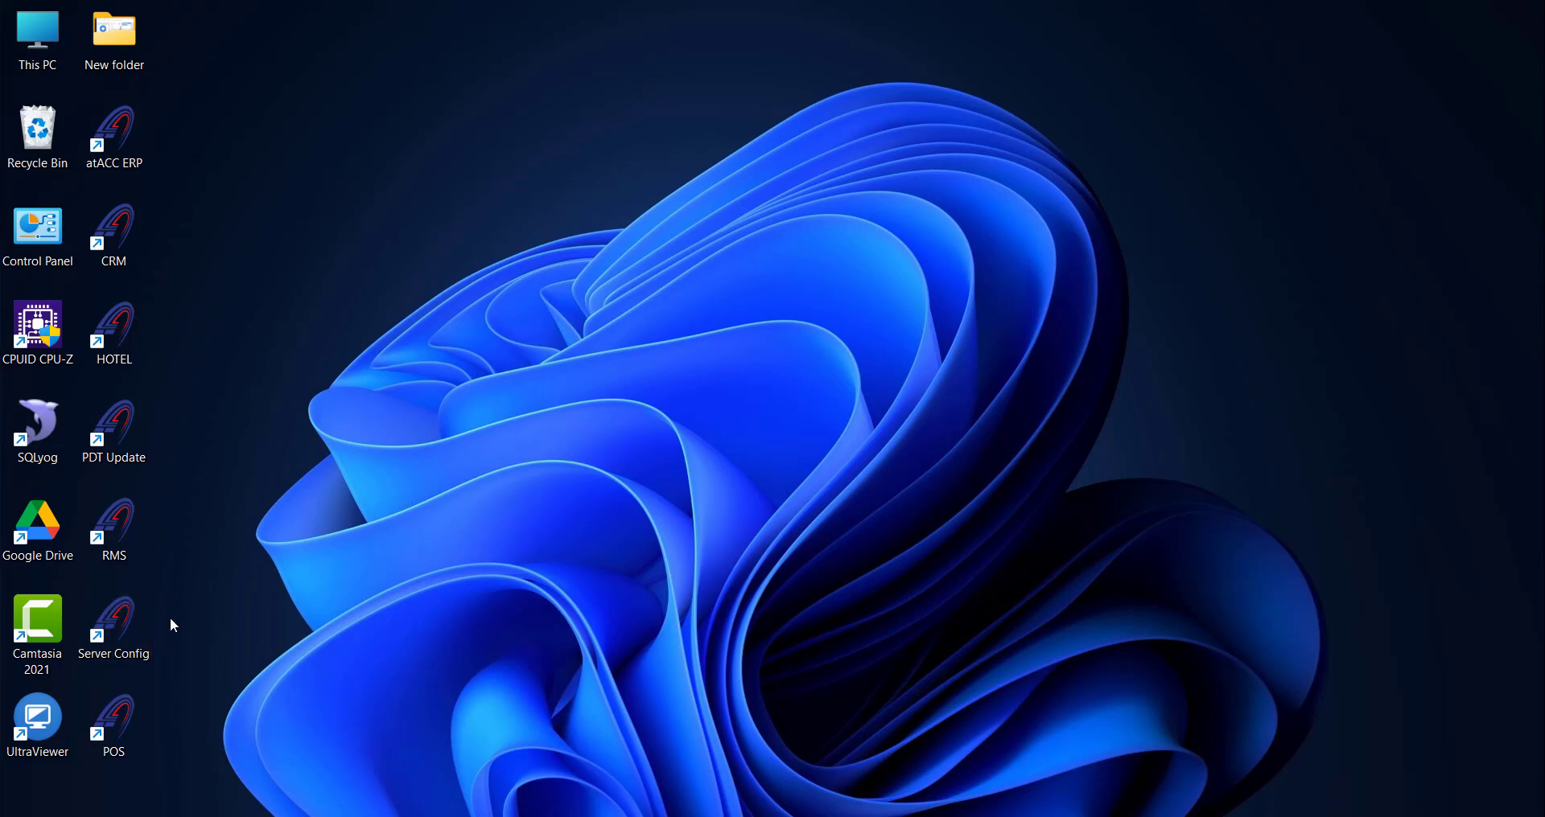
Launch Server Config, postpone registration in the Demo Version notice, and open the Database List
double_click(123, 629)
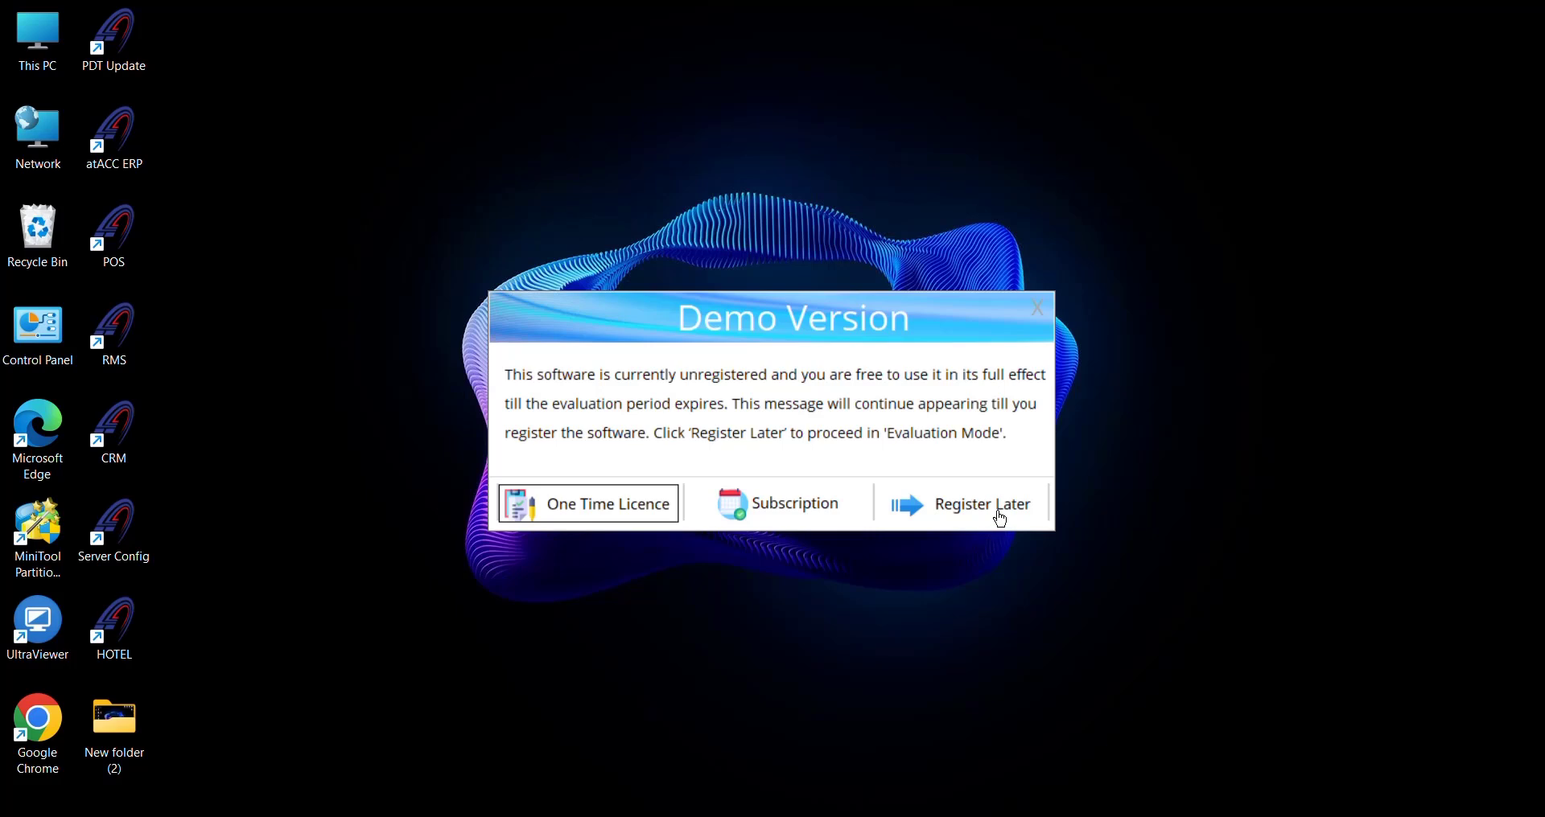
left_click(1002, 520)
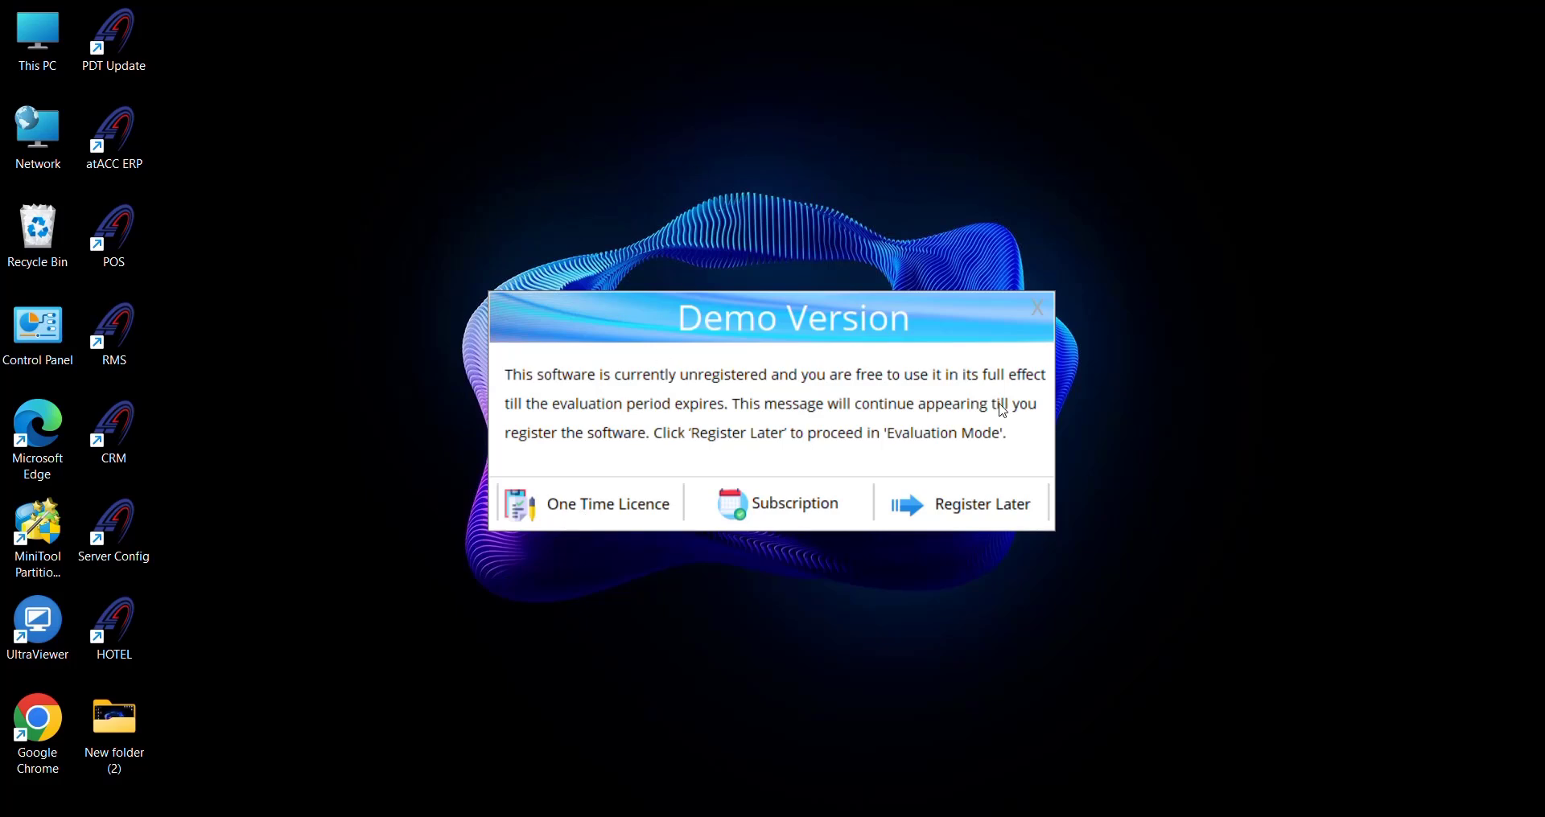
left_click(983, 518)
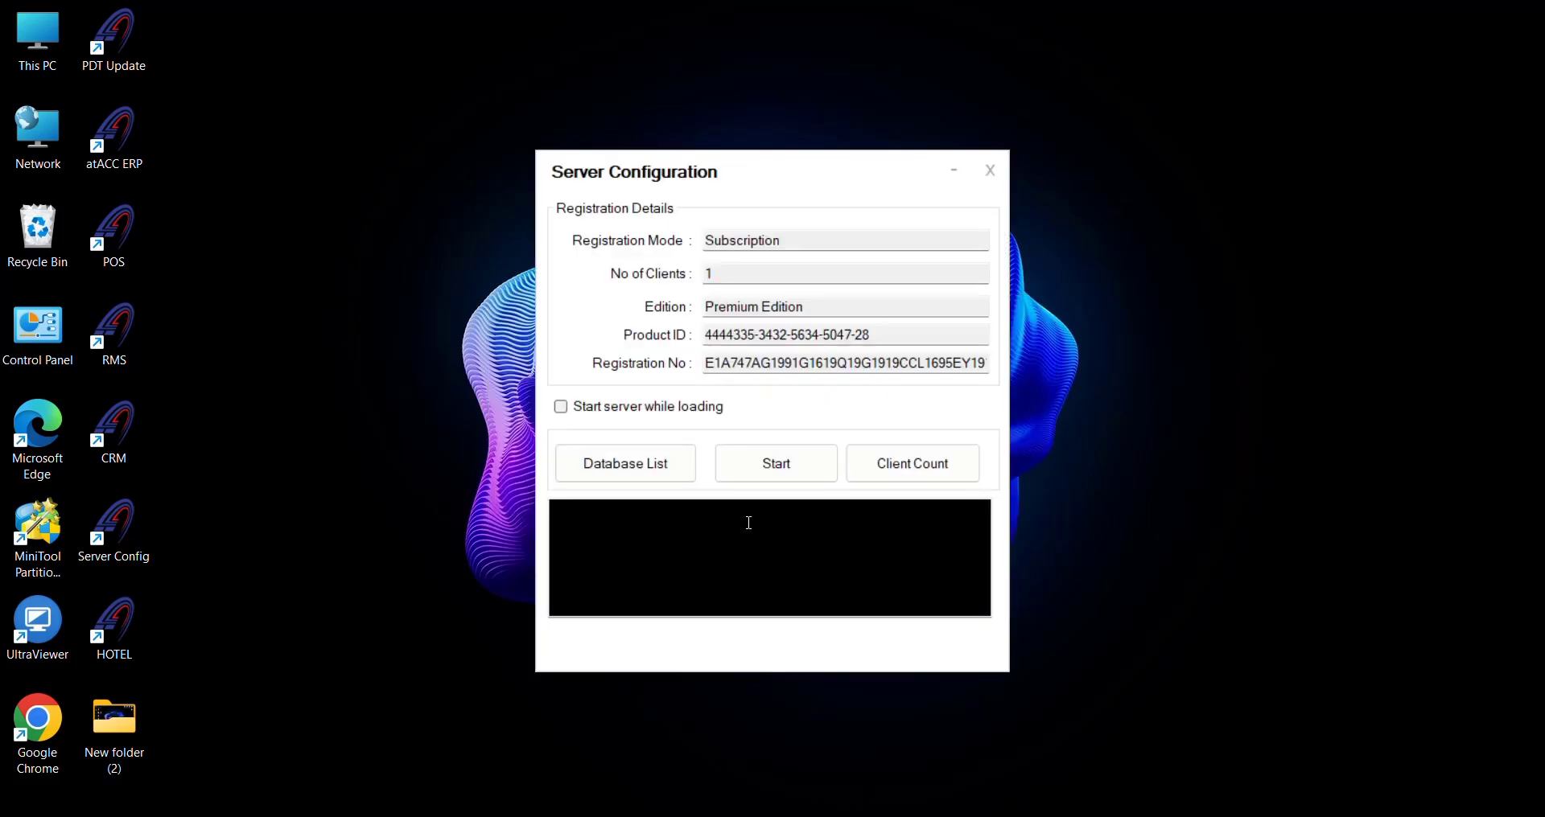
left_click(654, 478)
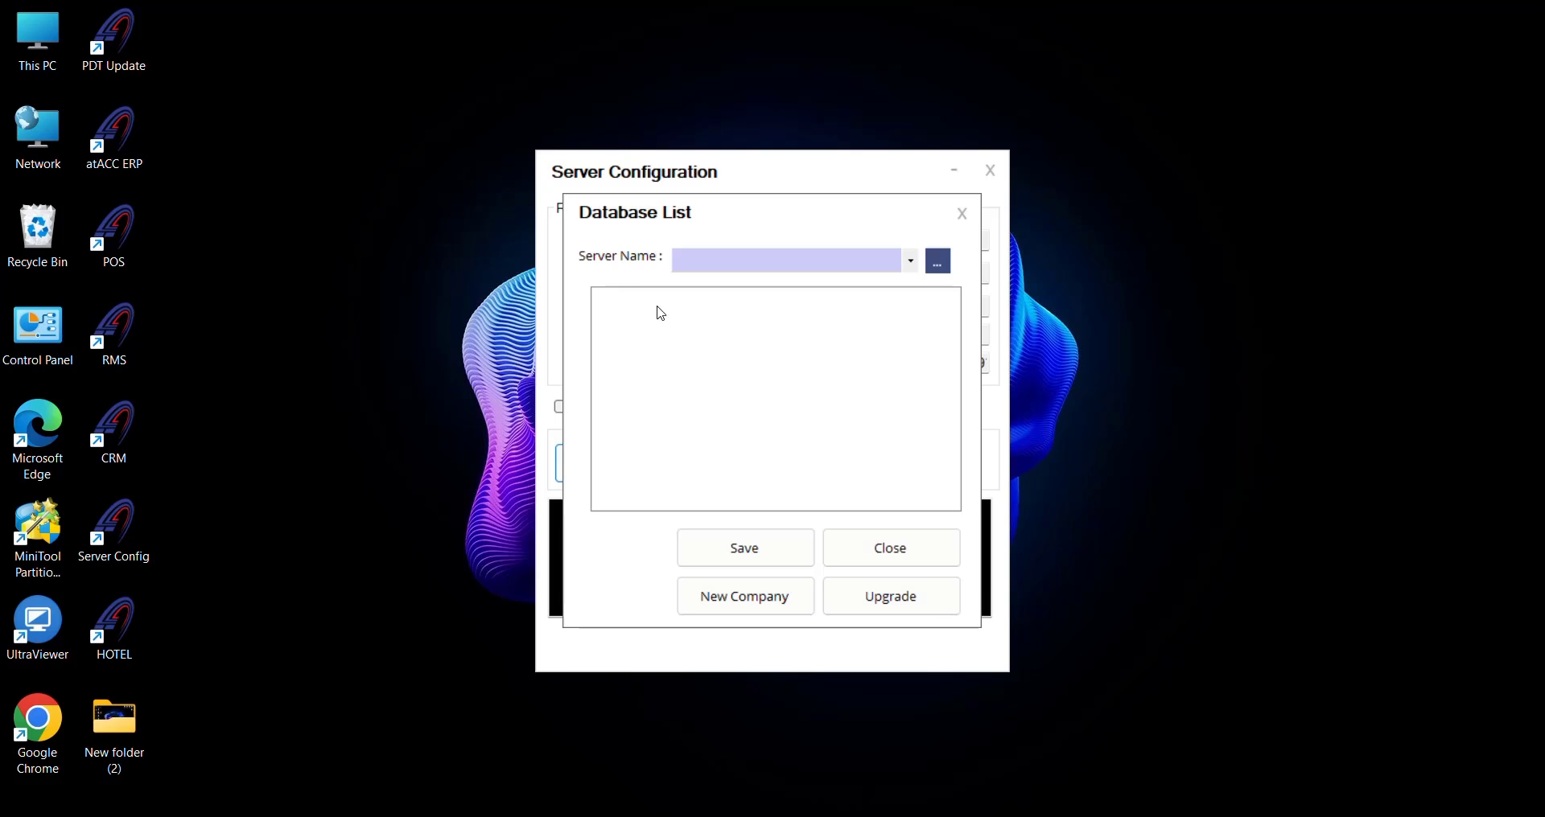
Load the available servers, choose the SQLEXPRESS instance as the server name, and connect to it
left_click(938, 260)
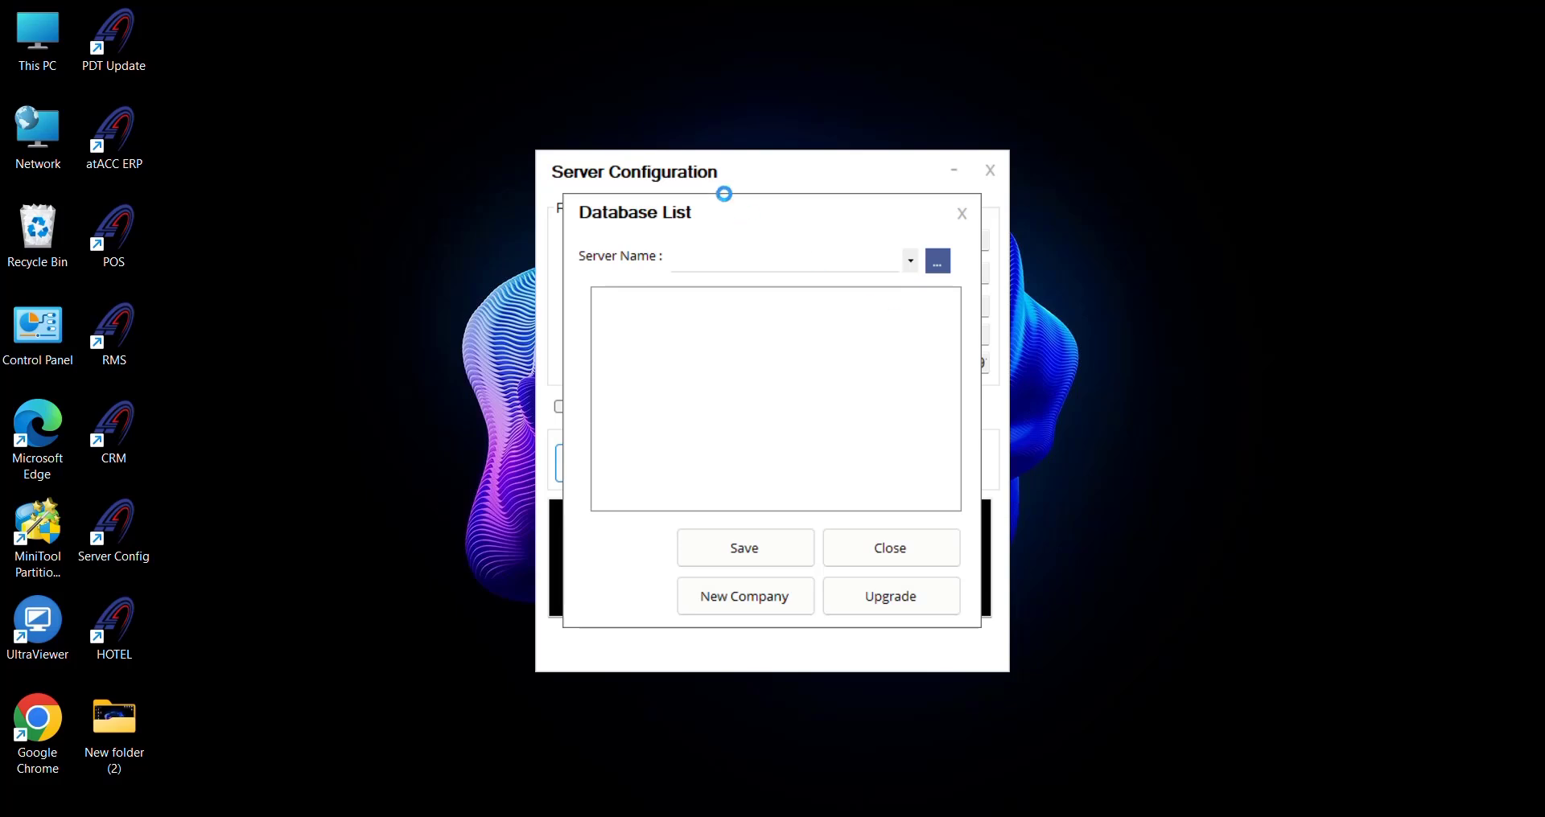
left_click(910, 264)
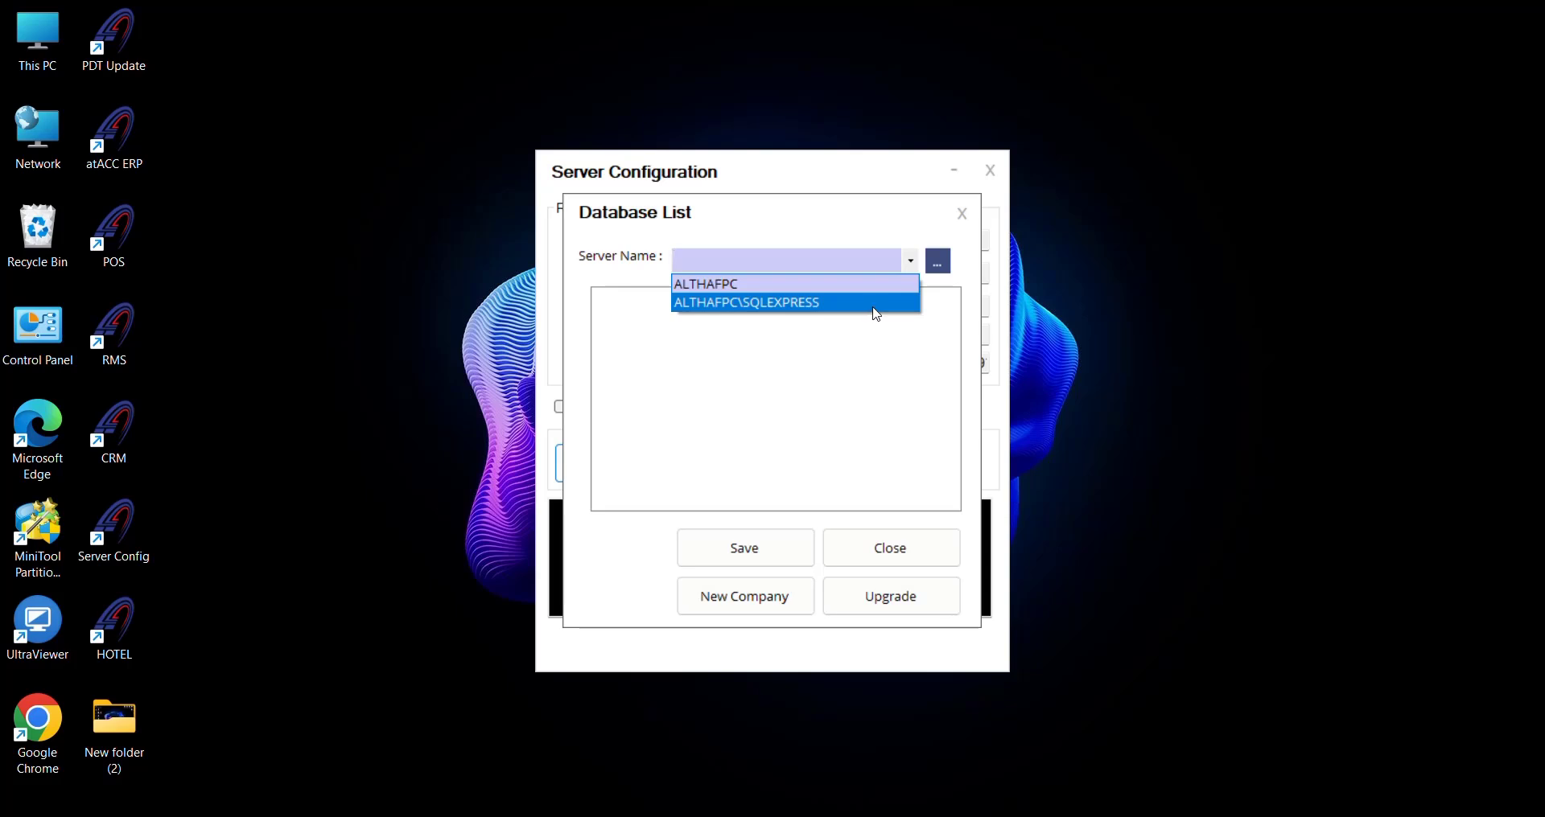
left_click(877, 314)
left_click(851, 267)
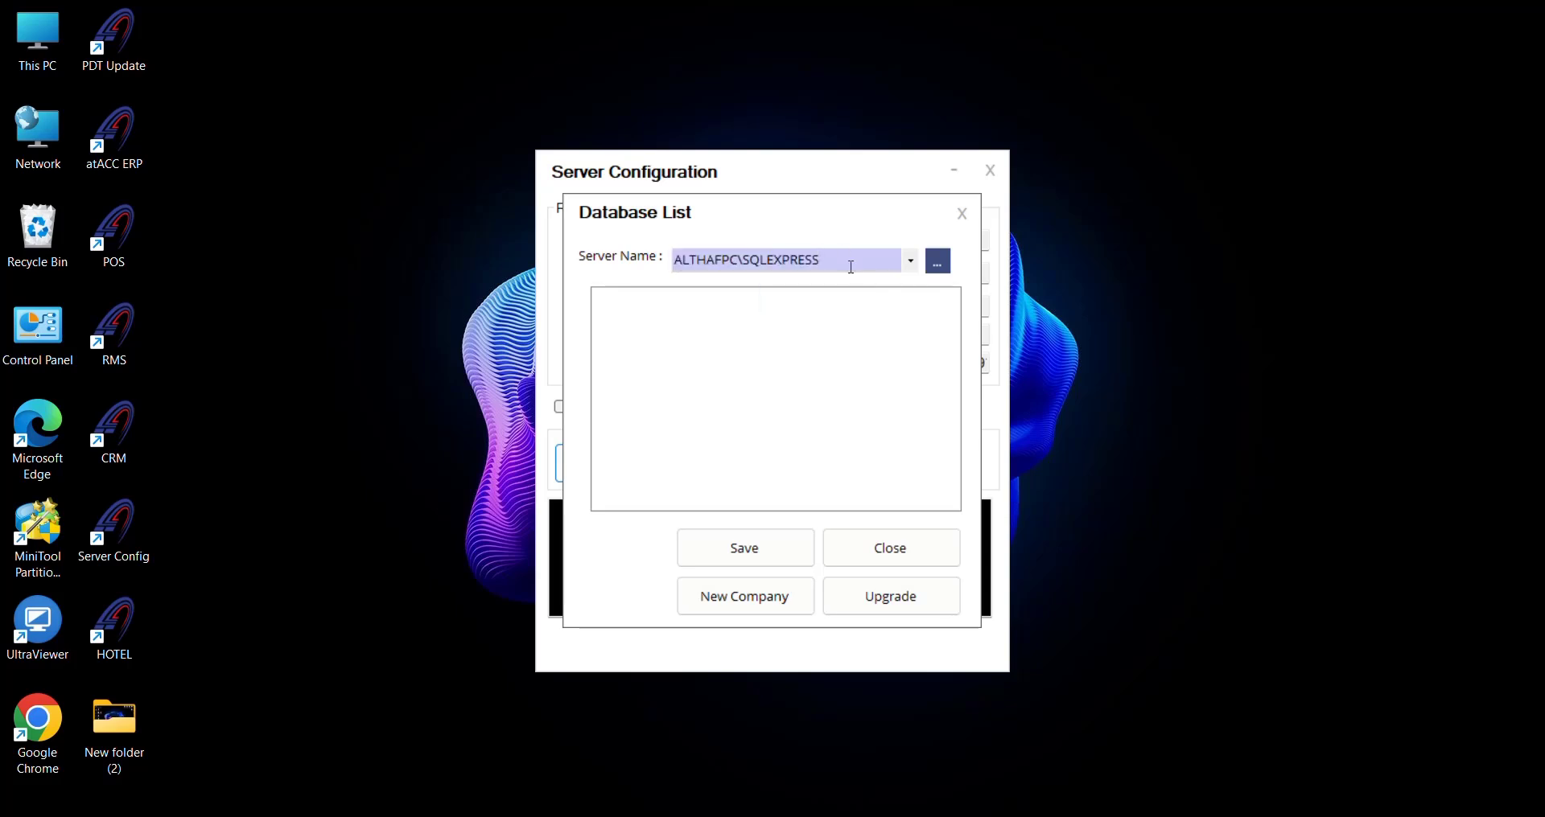
key("Tab")
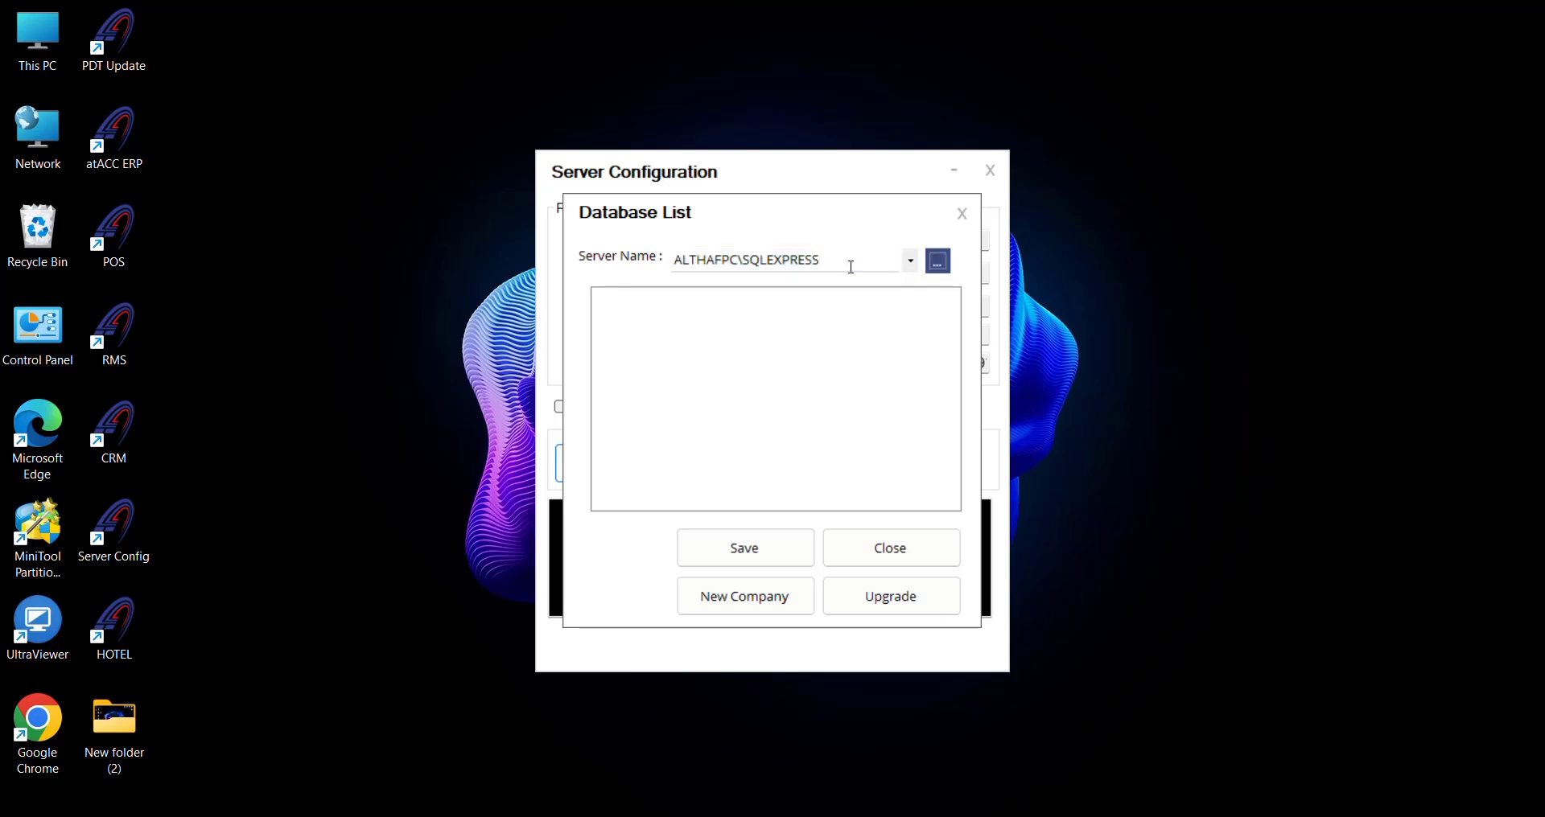
key("Return")
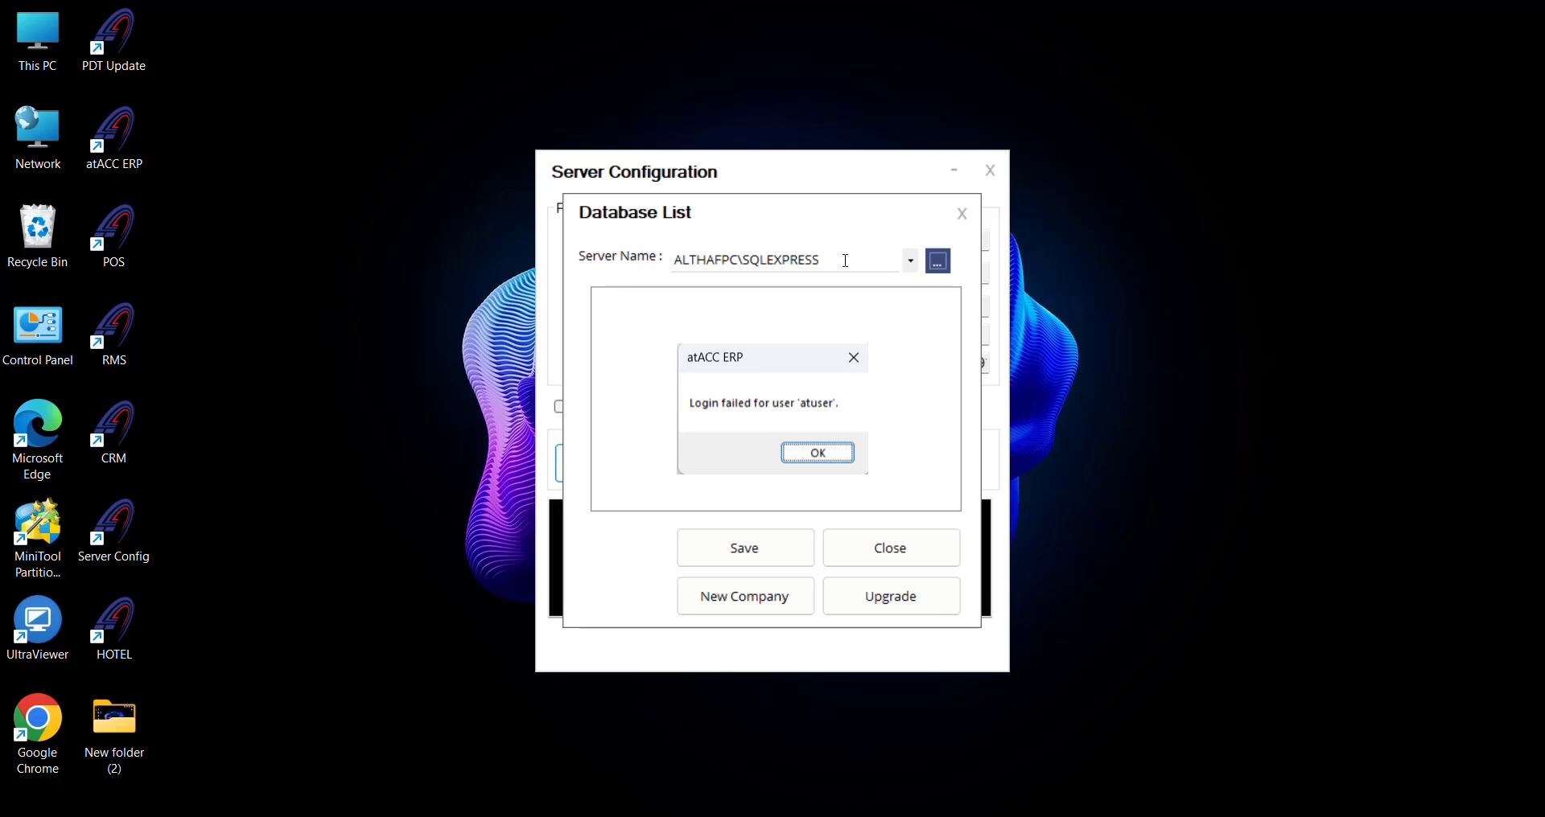
Copy the full SQLEXPRESS server name from the Server Name field in the Database List
left_click_drag(845, 261, 697, 250)
right_click(702, 267)
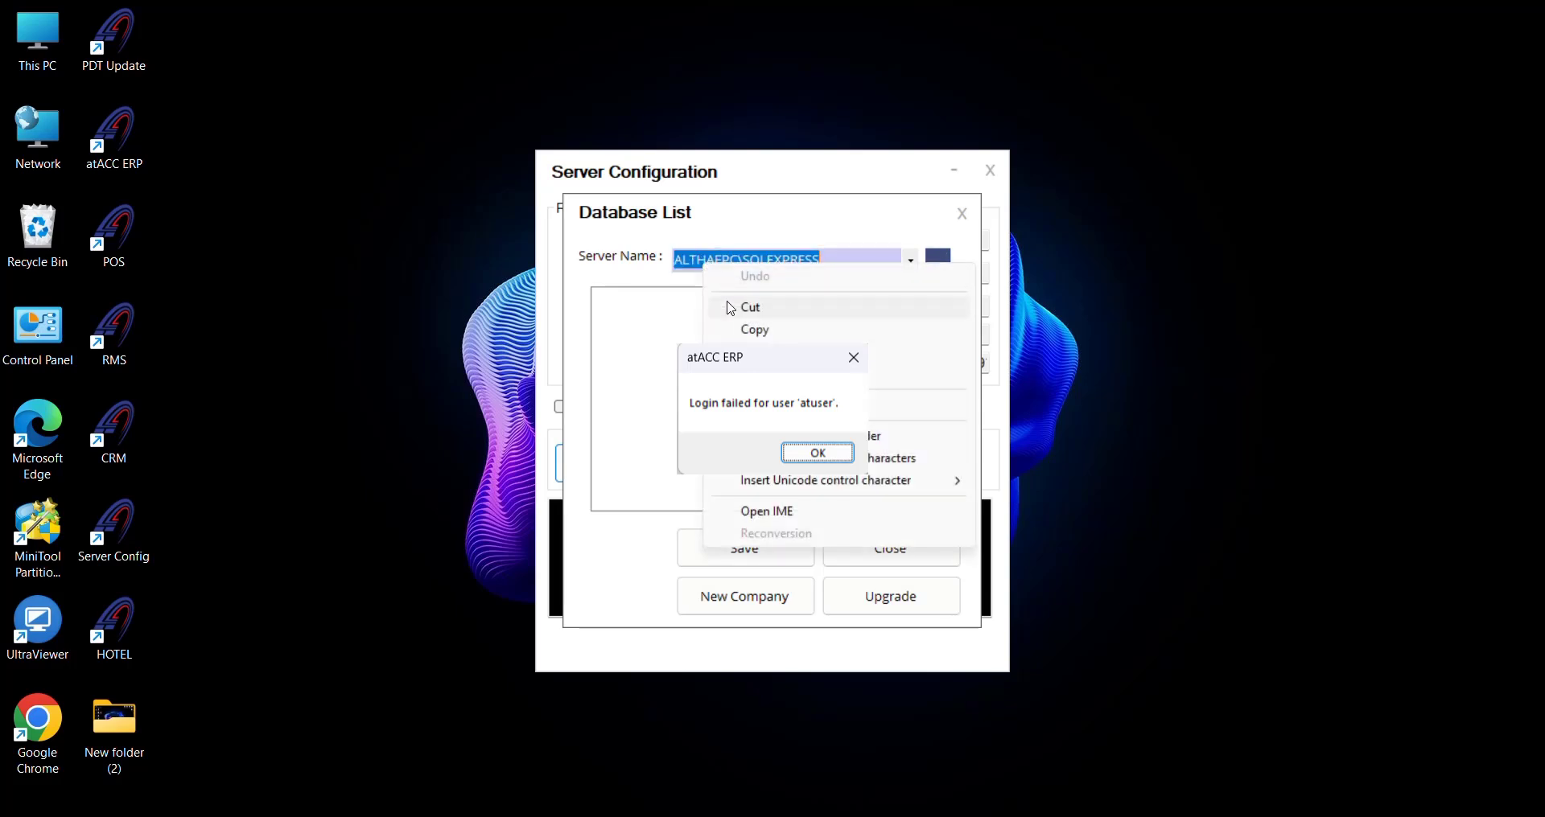
left_click(746, 336)
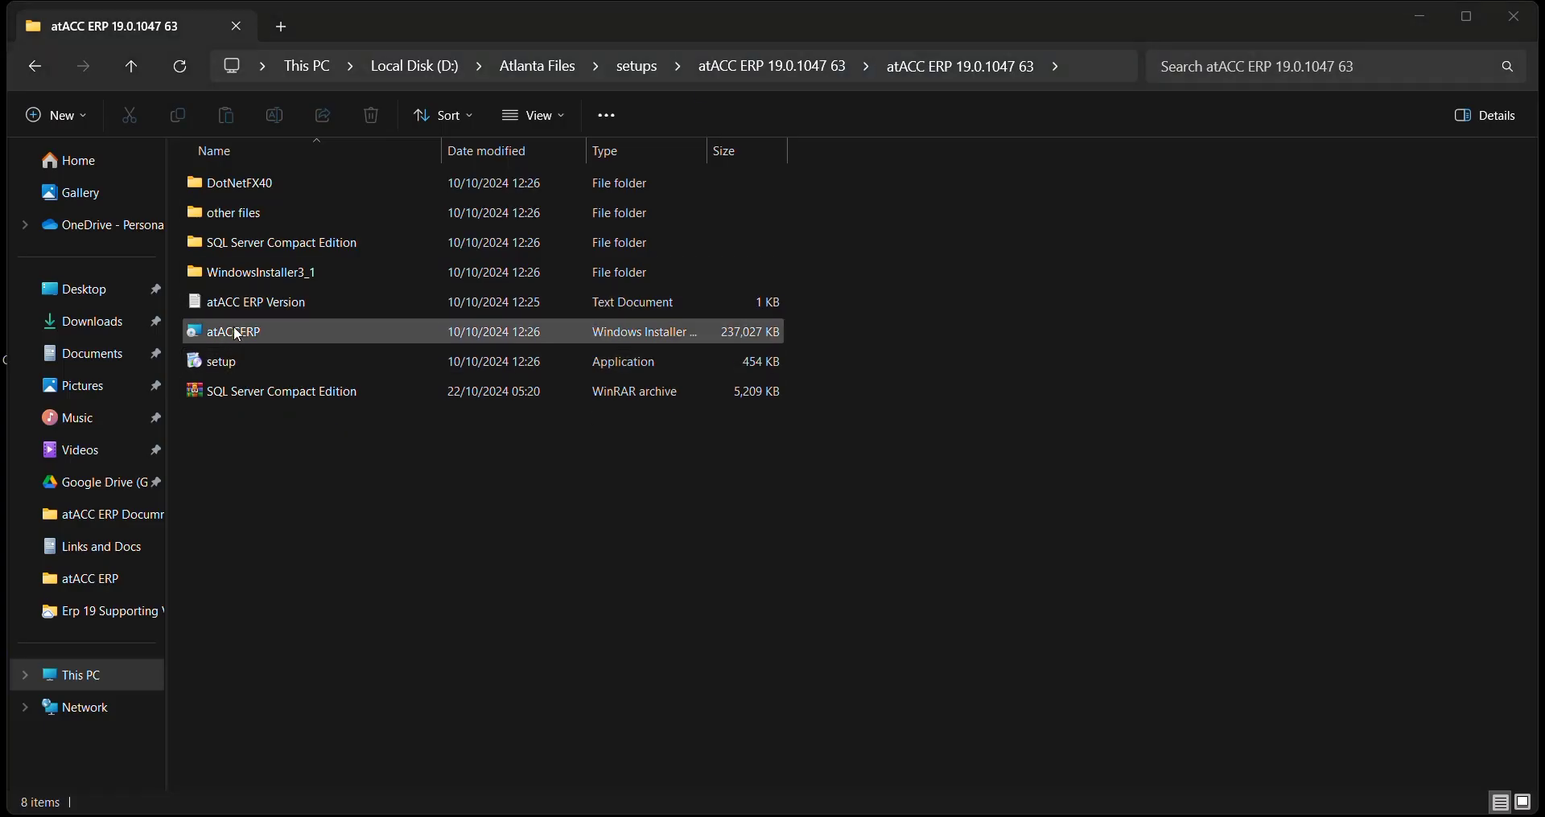
Go to the Patch Files folder inside other files of the atACC ERP setup and run Patch Login User Creation
left_click(250, 216)
double_click(250, 215)
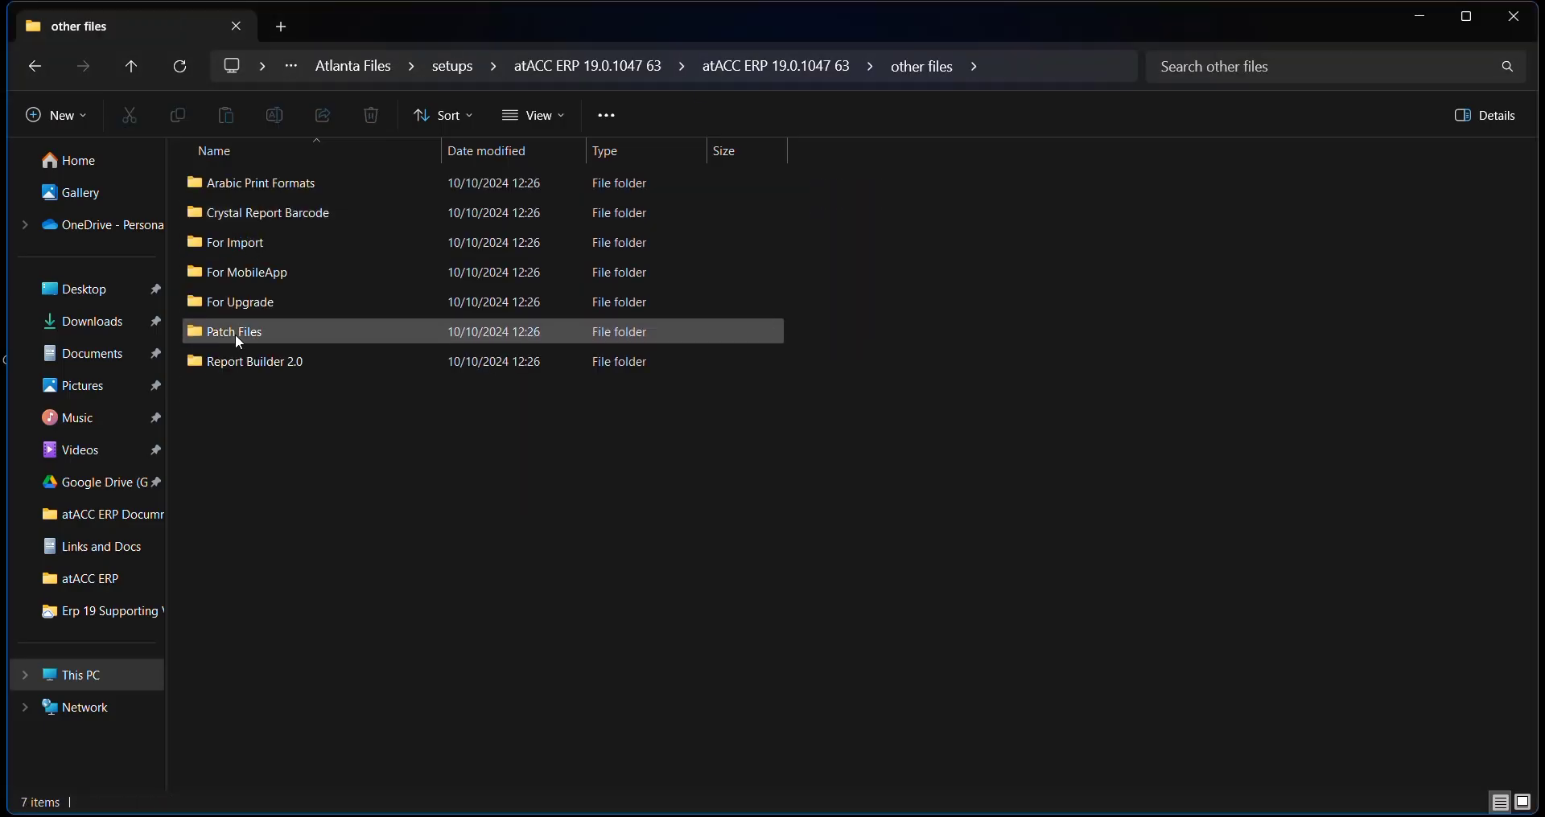
double_click(234, 335)
left_click(267, 214)
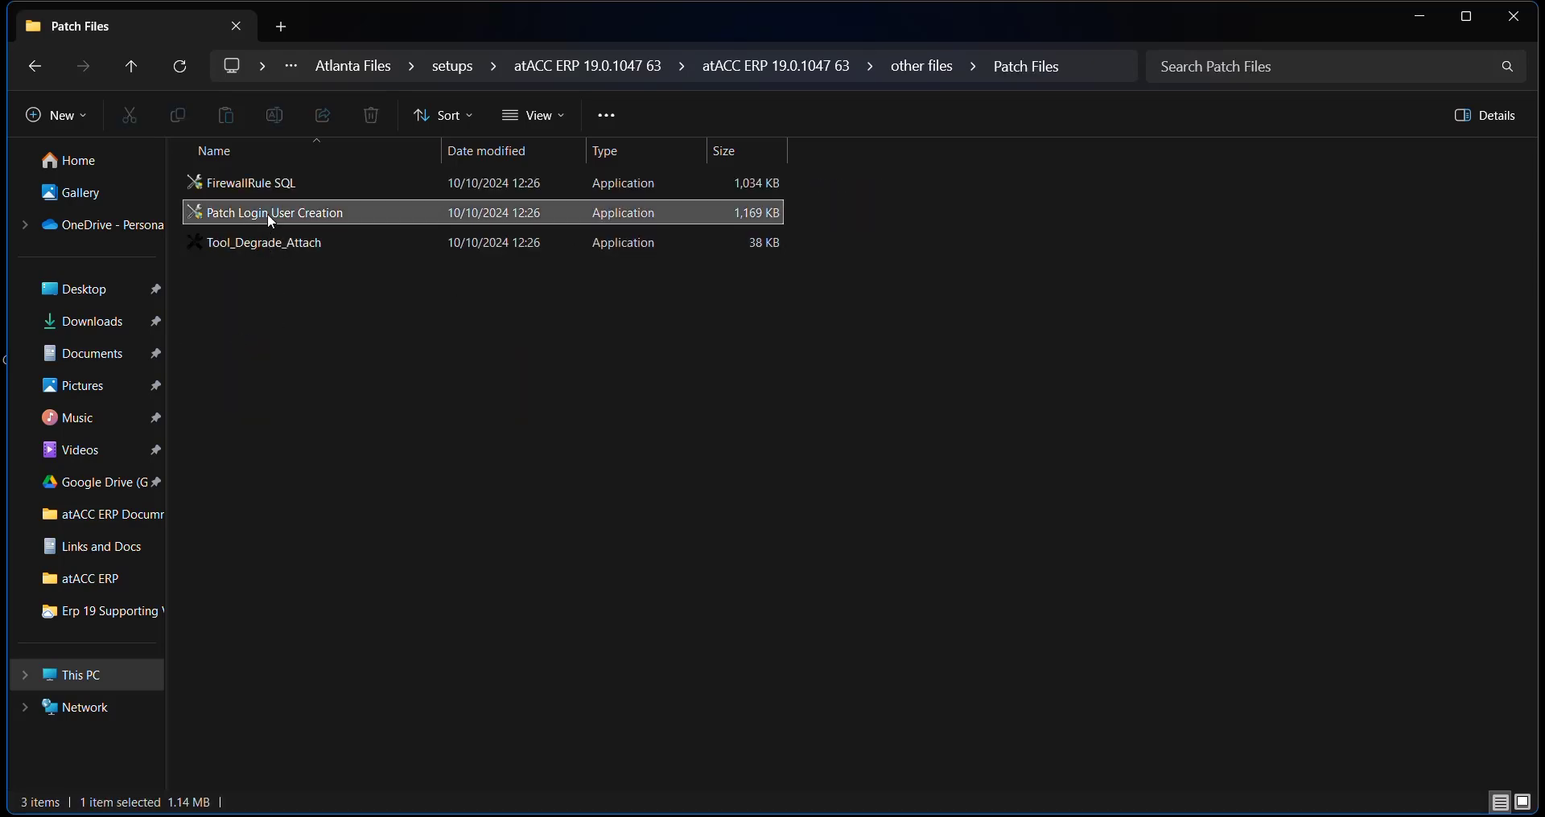
key("Return")
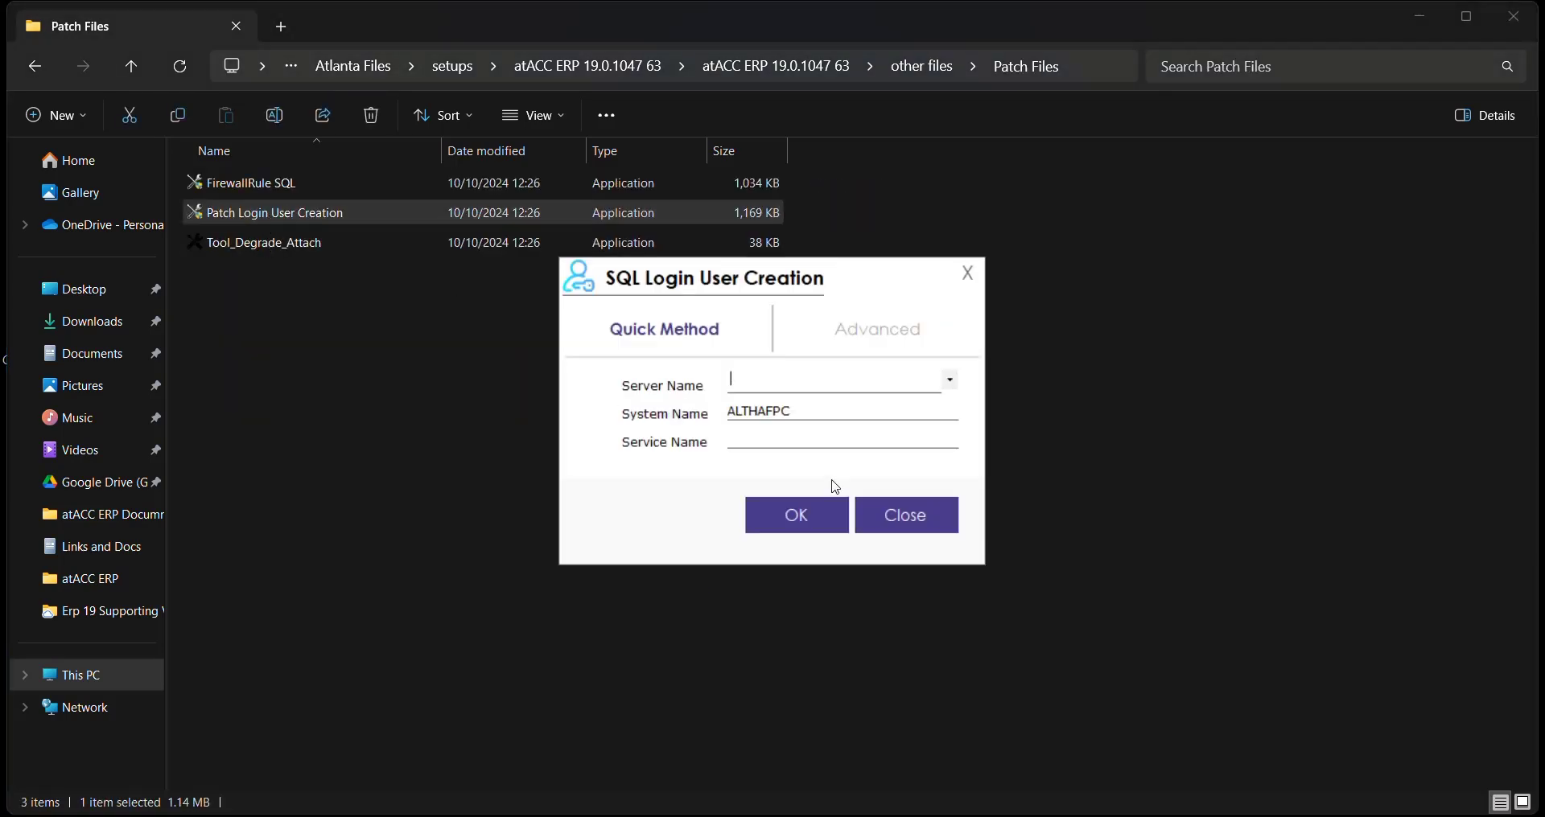
Try to create the SQL login user with the Quick Method for the copied SQLEXPRESS server name, and dismiss the result message
right_click(805, 392)
left_click(853, 474)
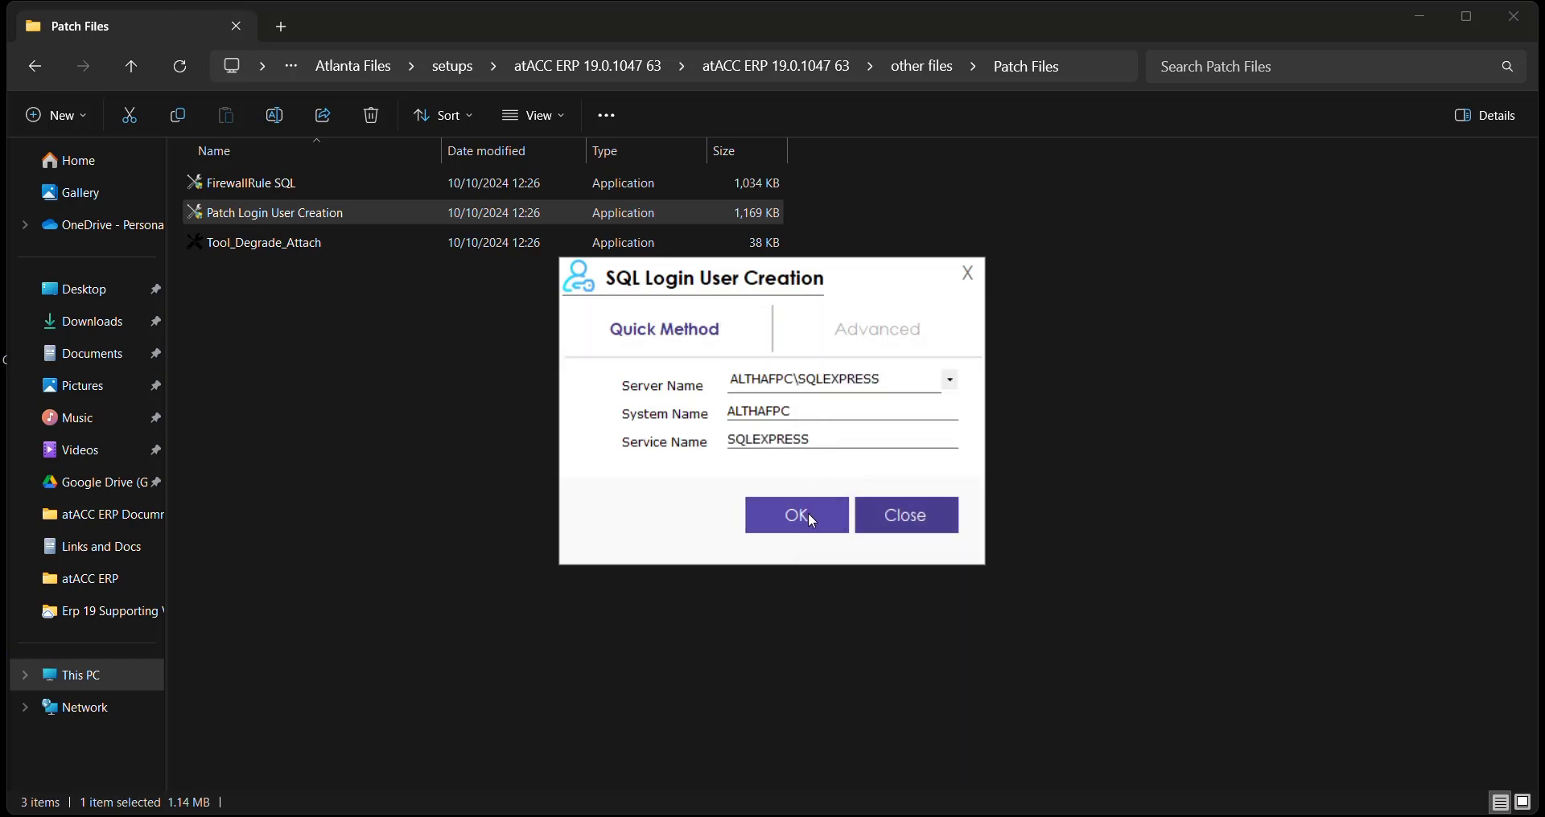
left_click(812, 521)
left_click(824, 486)
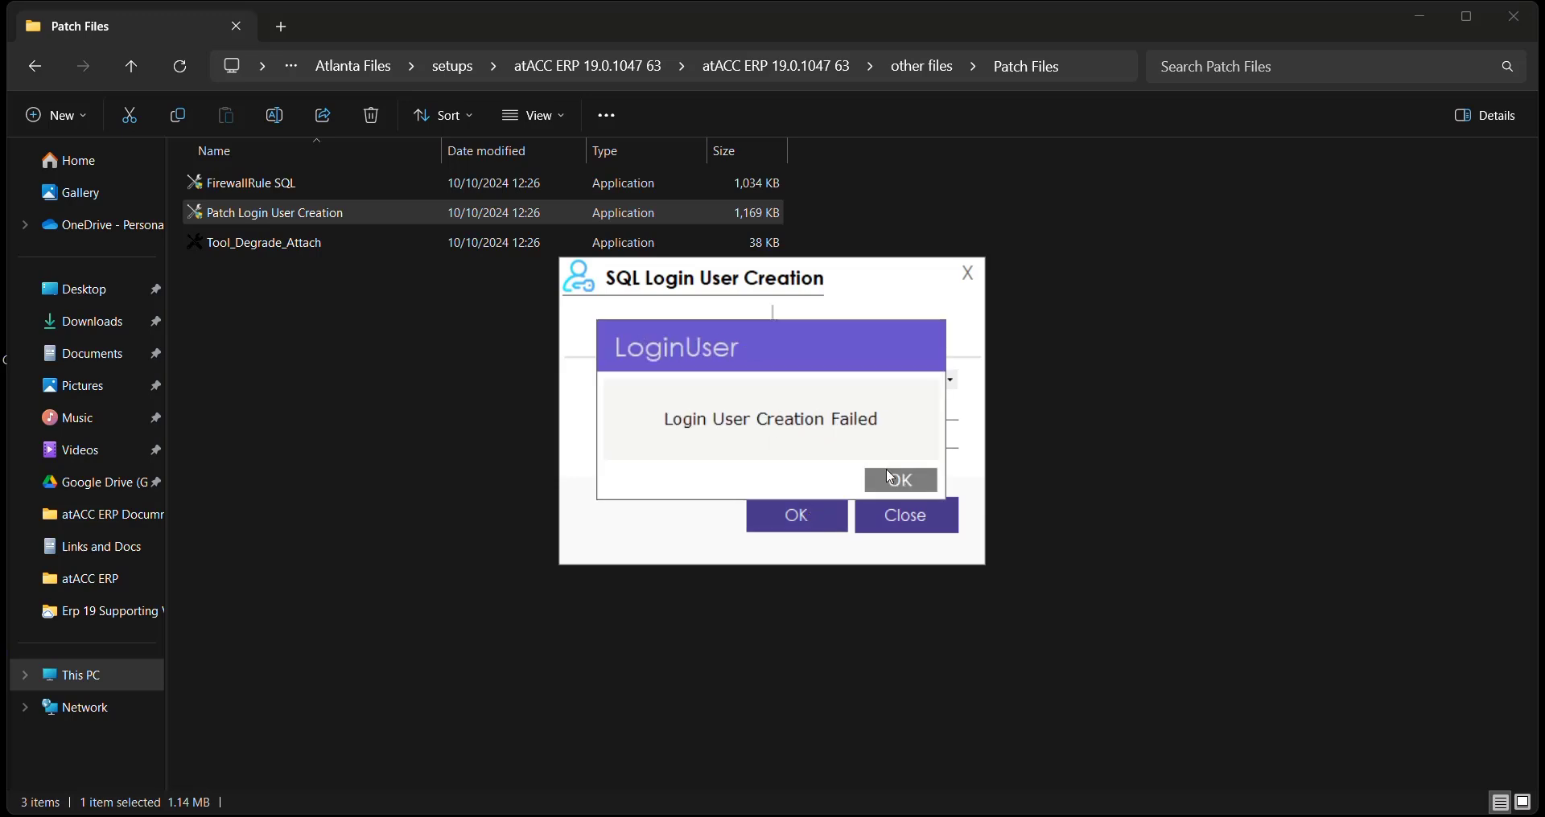
left_click(907, 480)
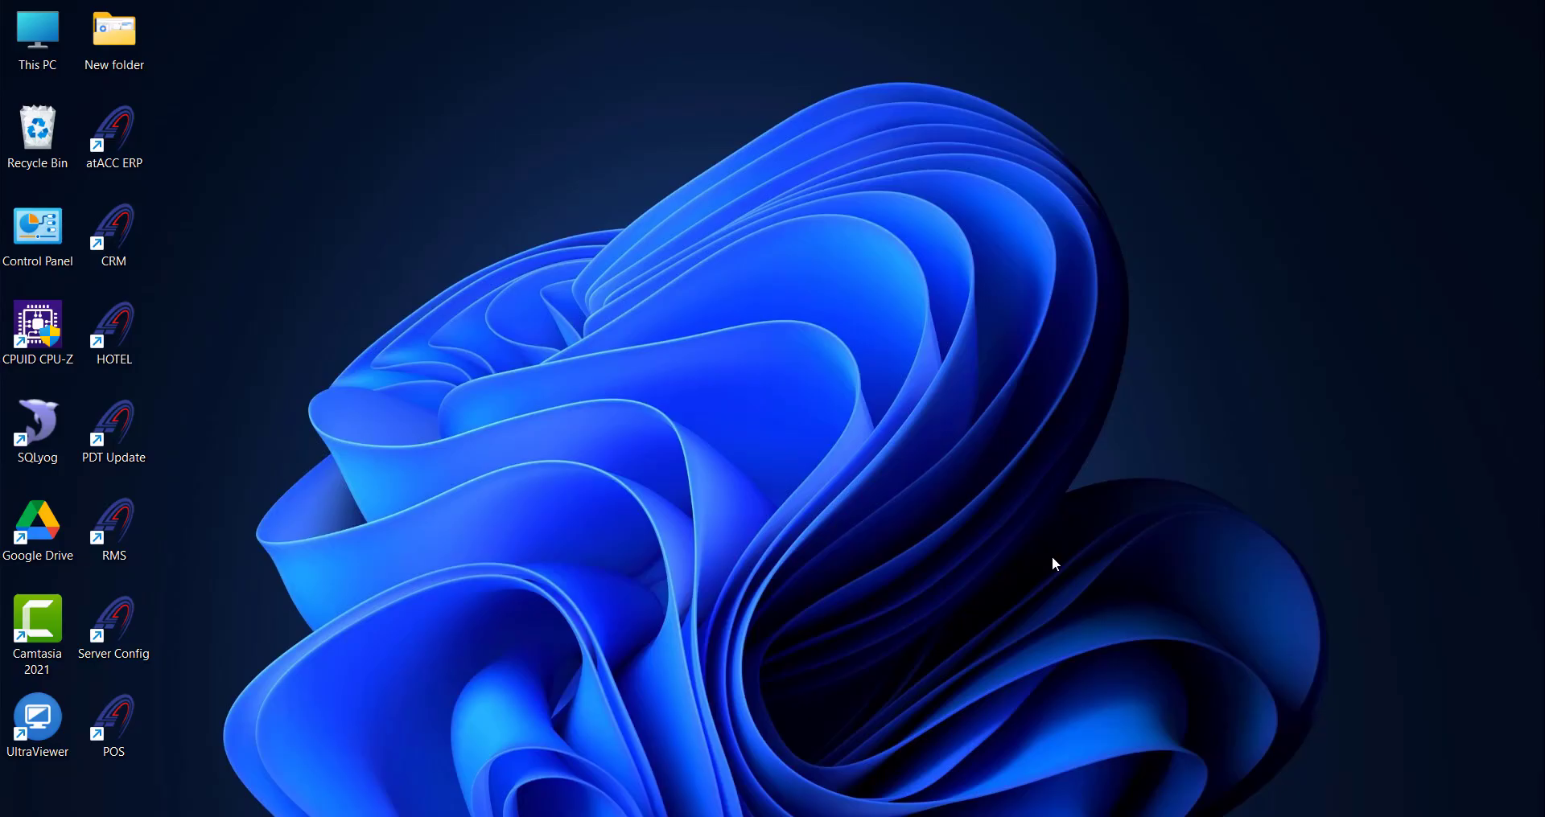
Switch to SQL Server Configuration Manager and check the client protocols, aliases and MSSQLSERVER network protocols in both client configurations
left_click(1009, 814)
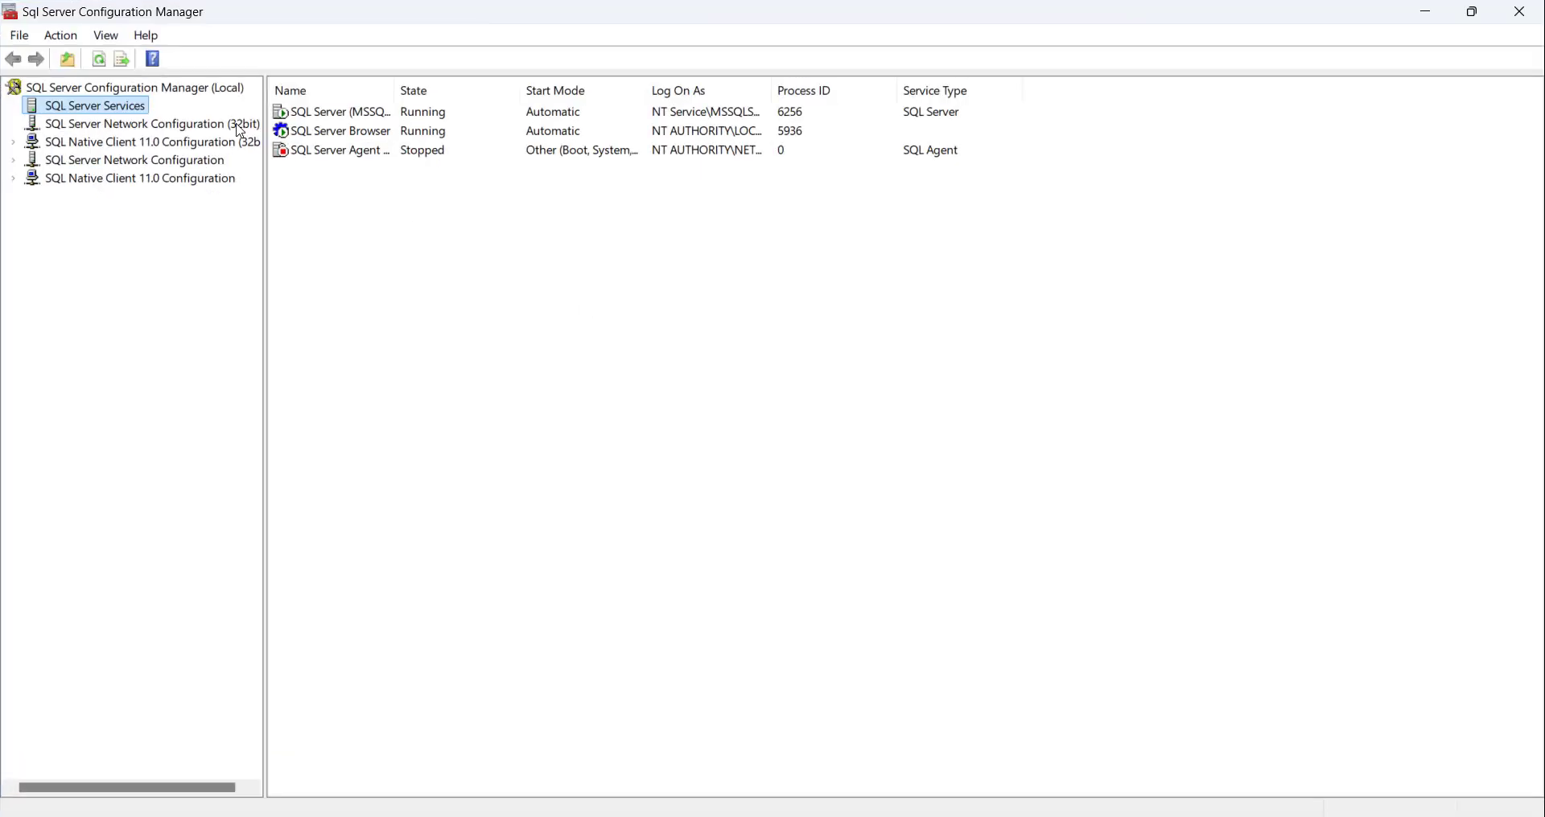
double_click(157, 142)
left_click(143, 160)
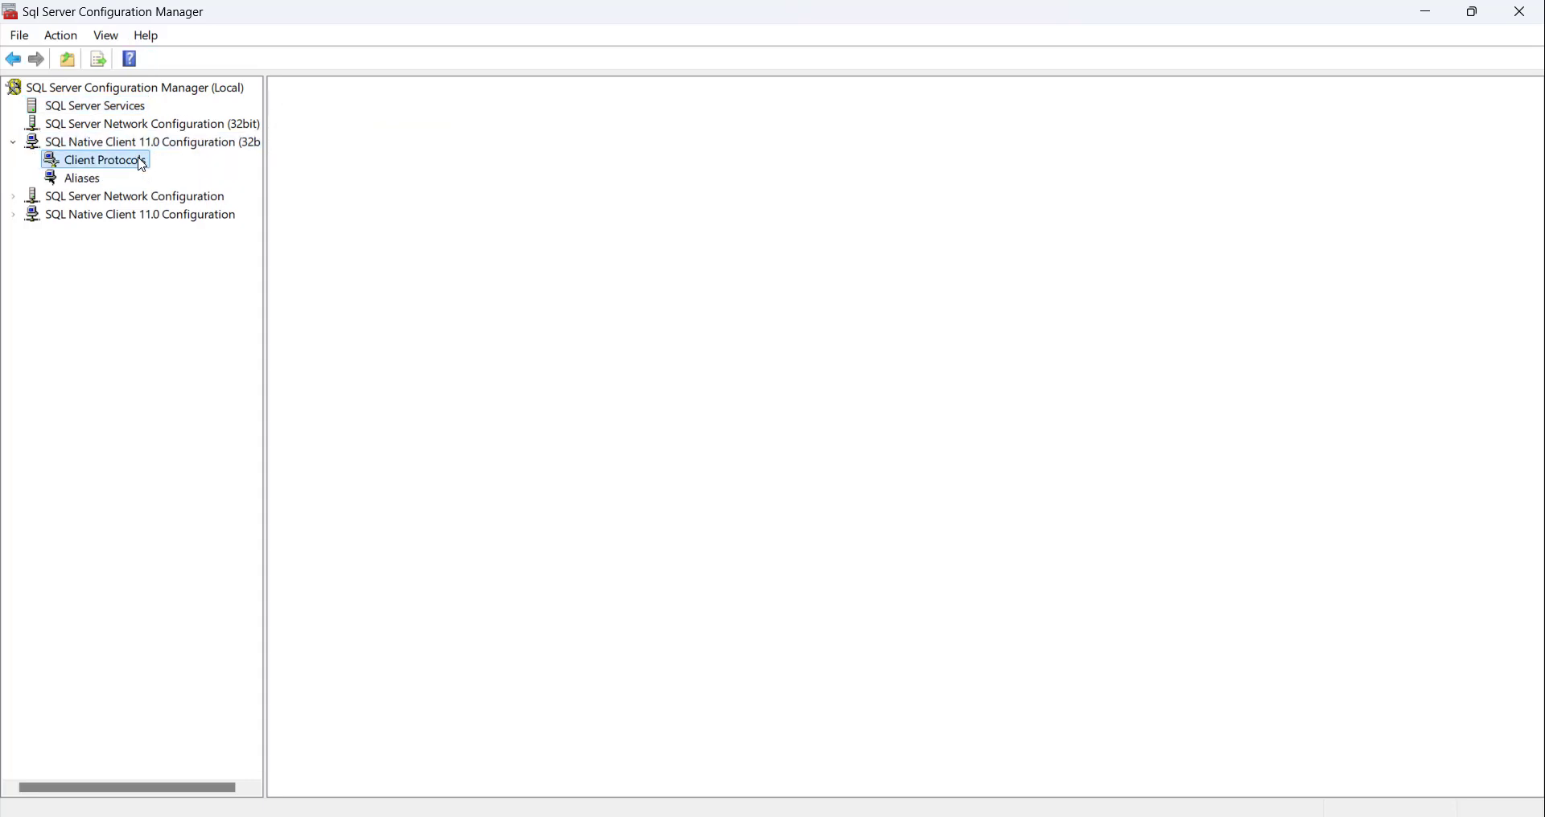
left_click(88, 177)
double_click(107, 196)
left_click(110, 215)
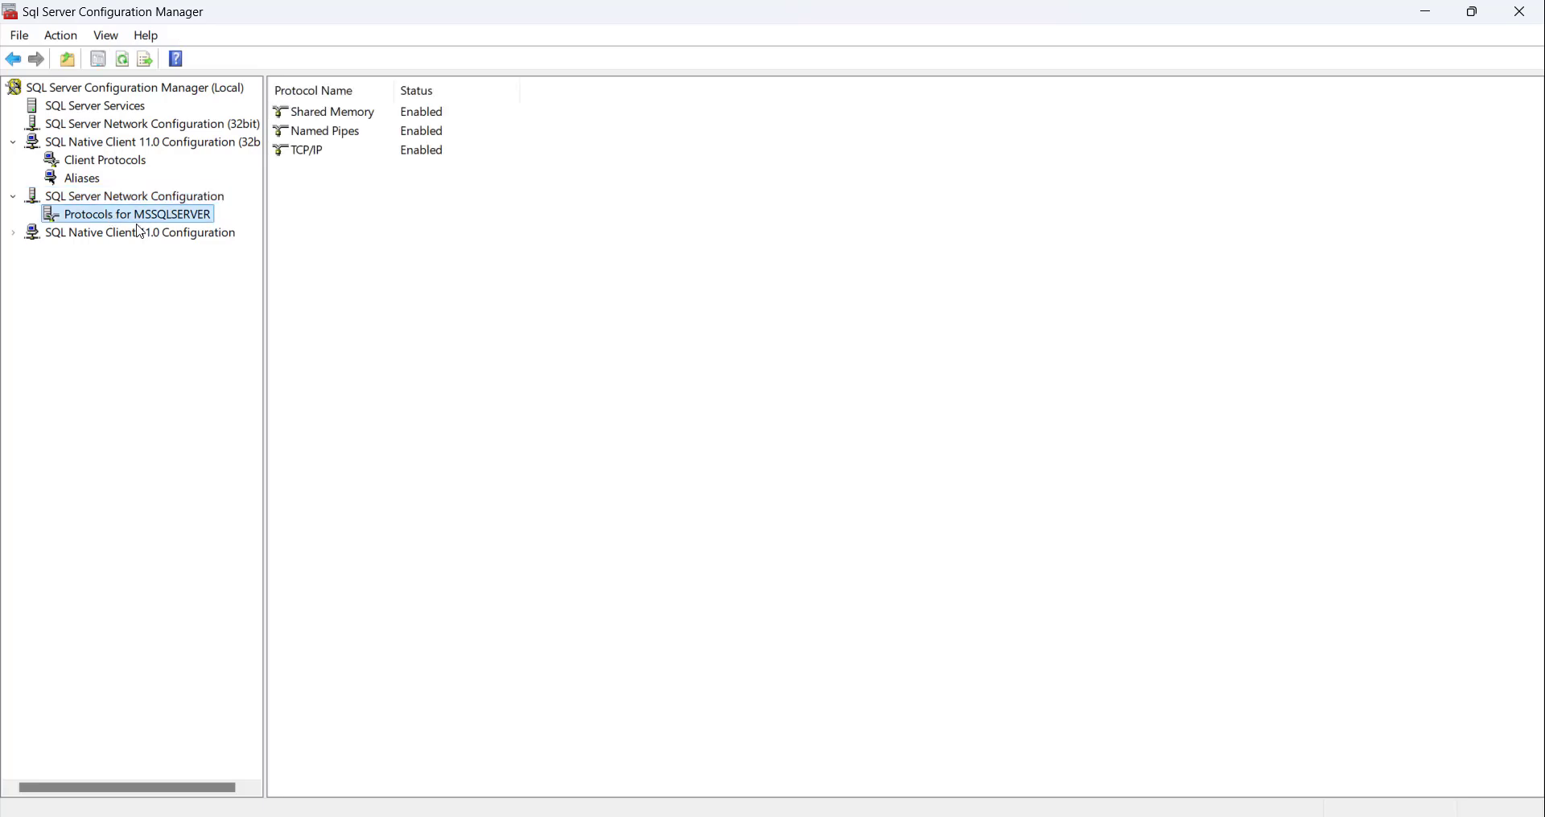
double_click(139, 232)
left_click(119, 250)
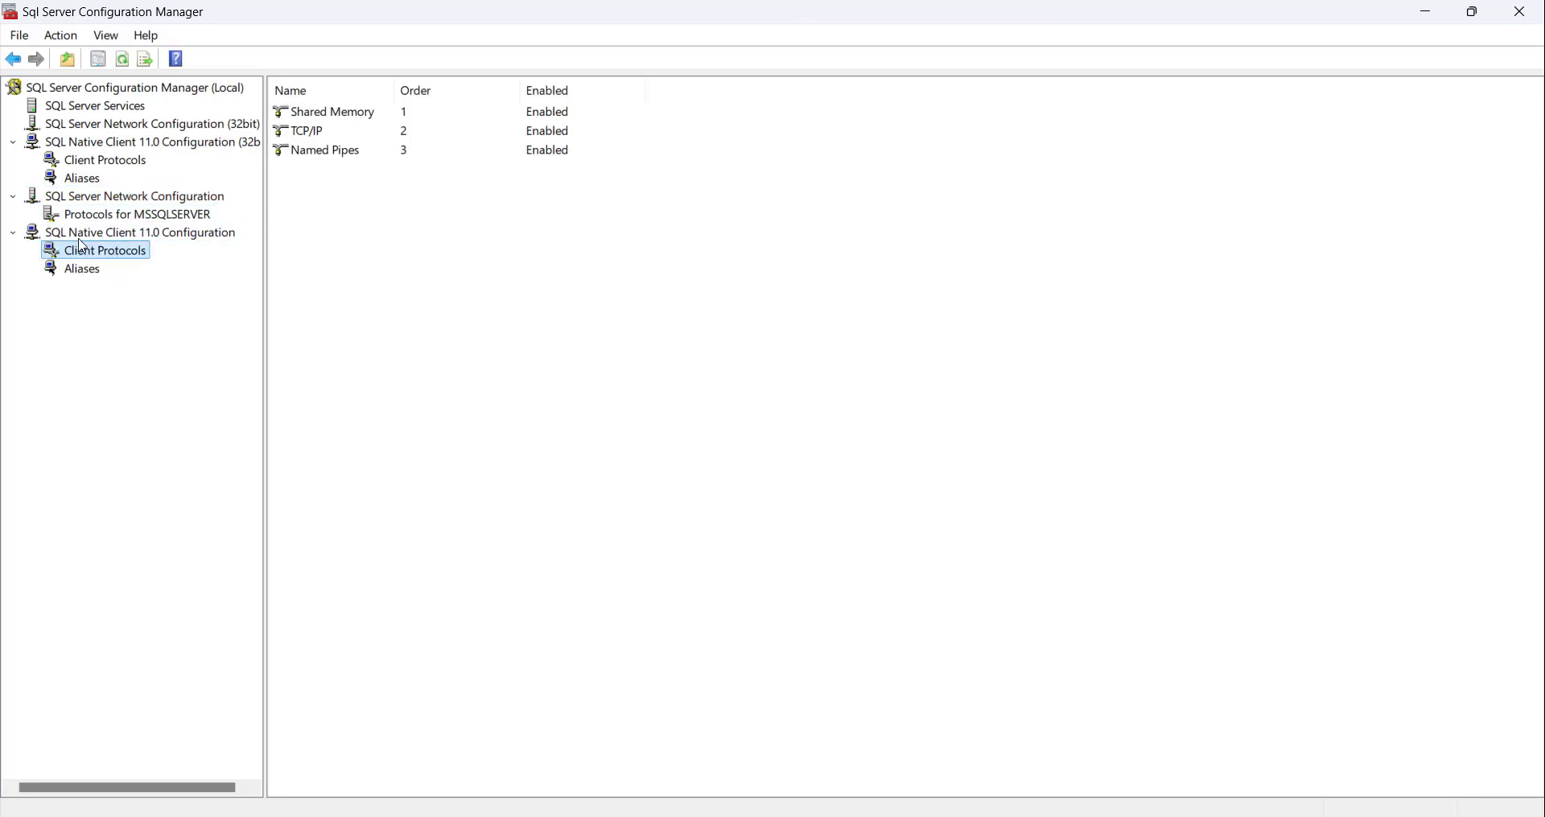
left_click(56, 272)
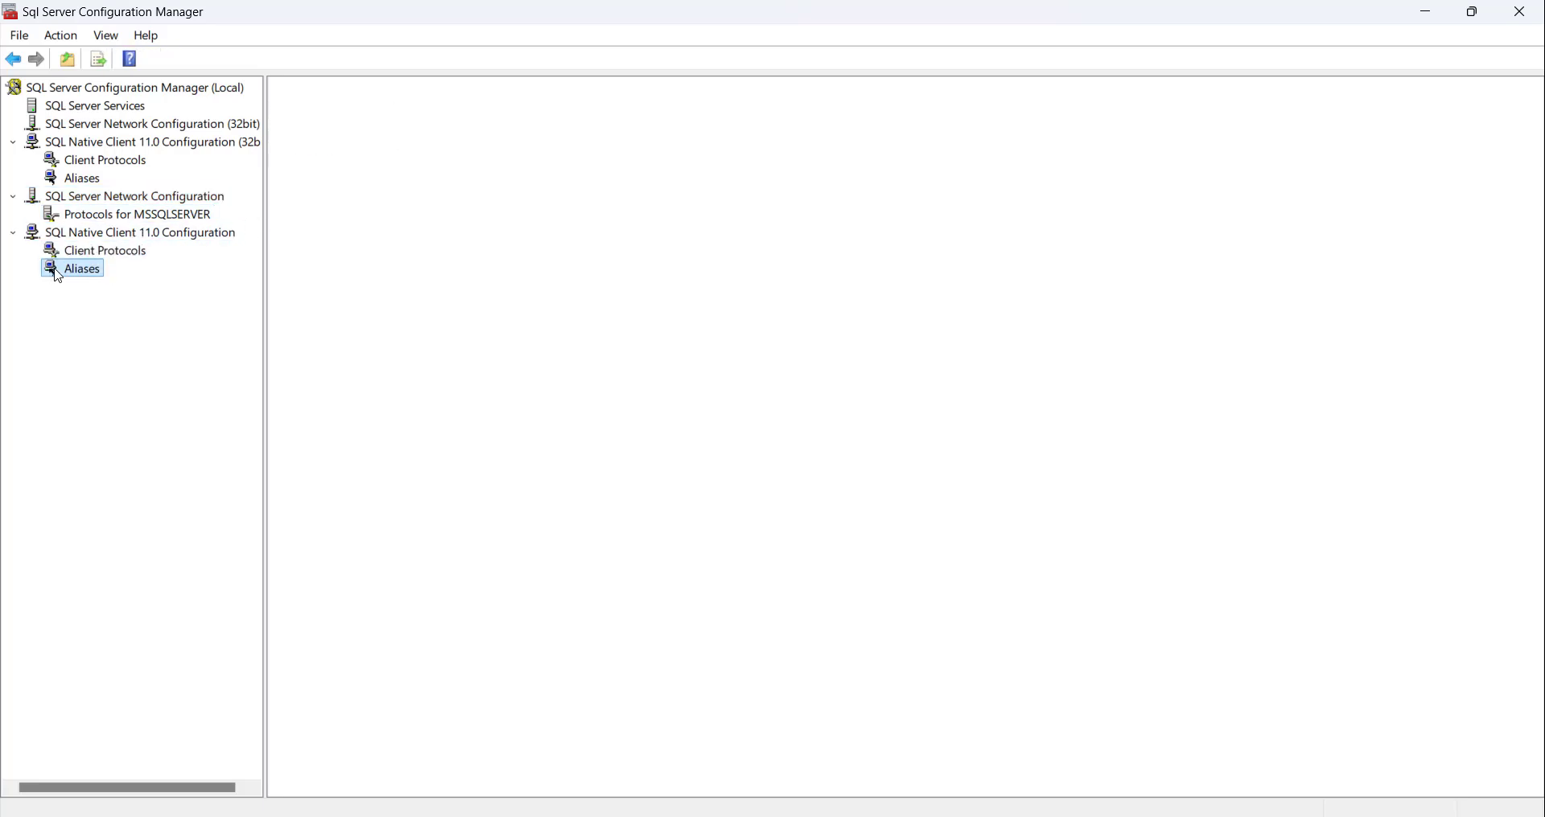
Restart the SQL Server (MSSQLSERVER) service from the SQL Server Services list
left_click(118, 112)
right_click(363, 113)
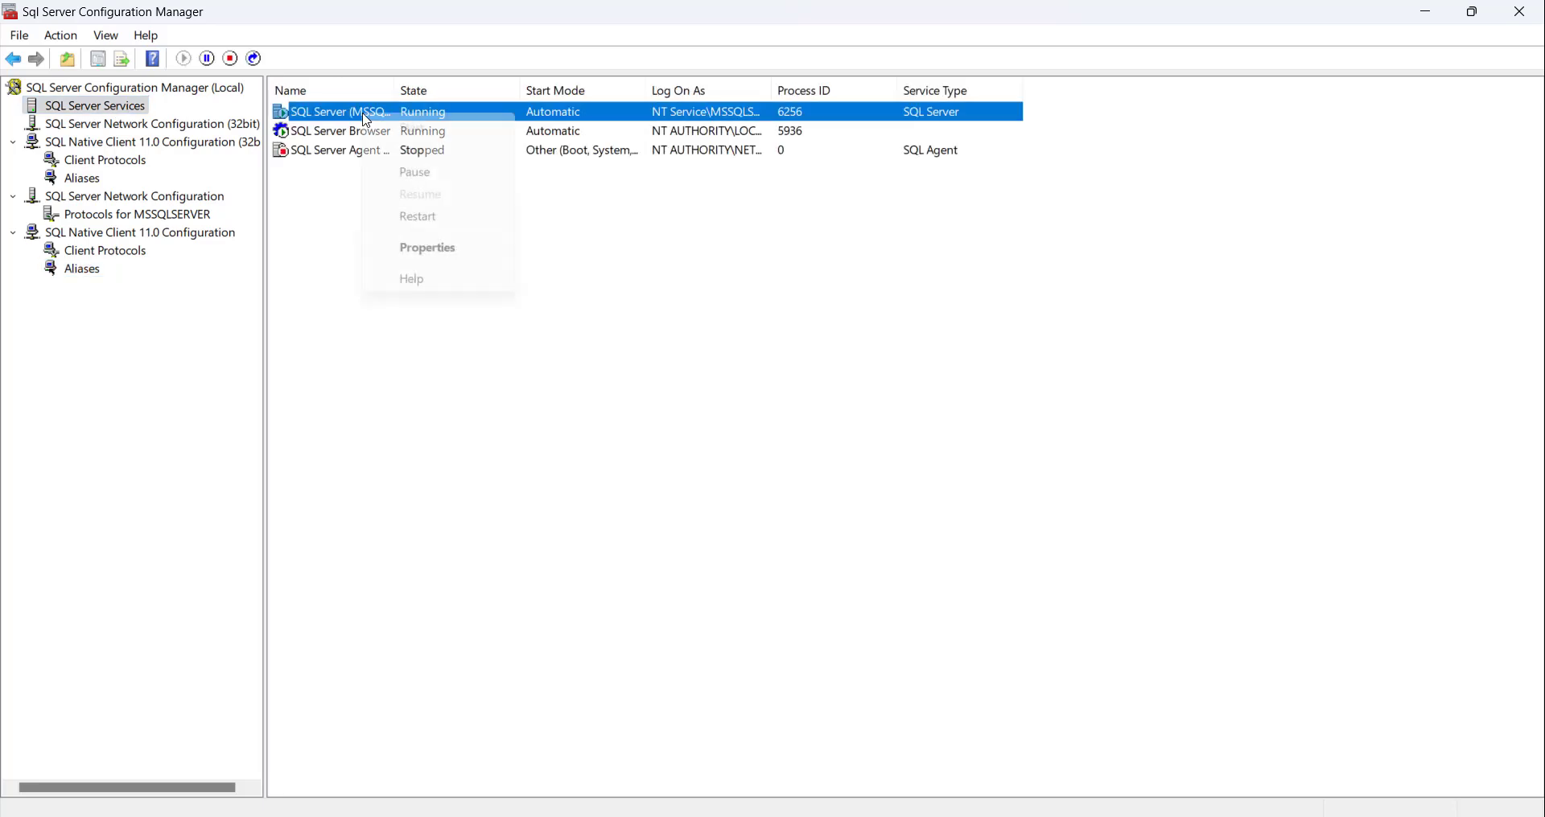
left_click(438, 219)
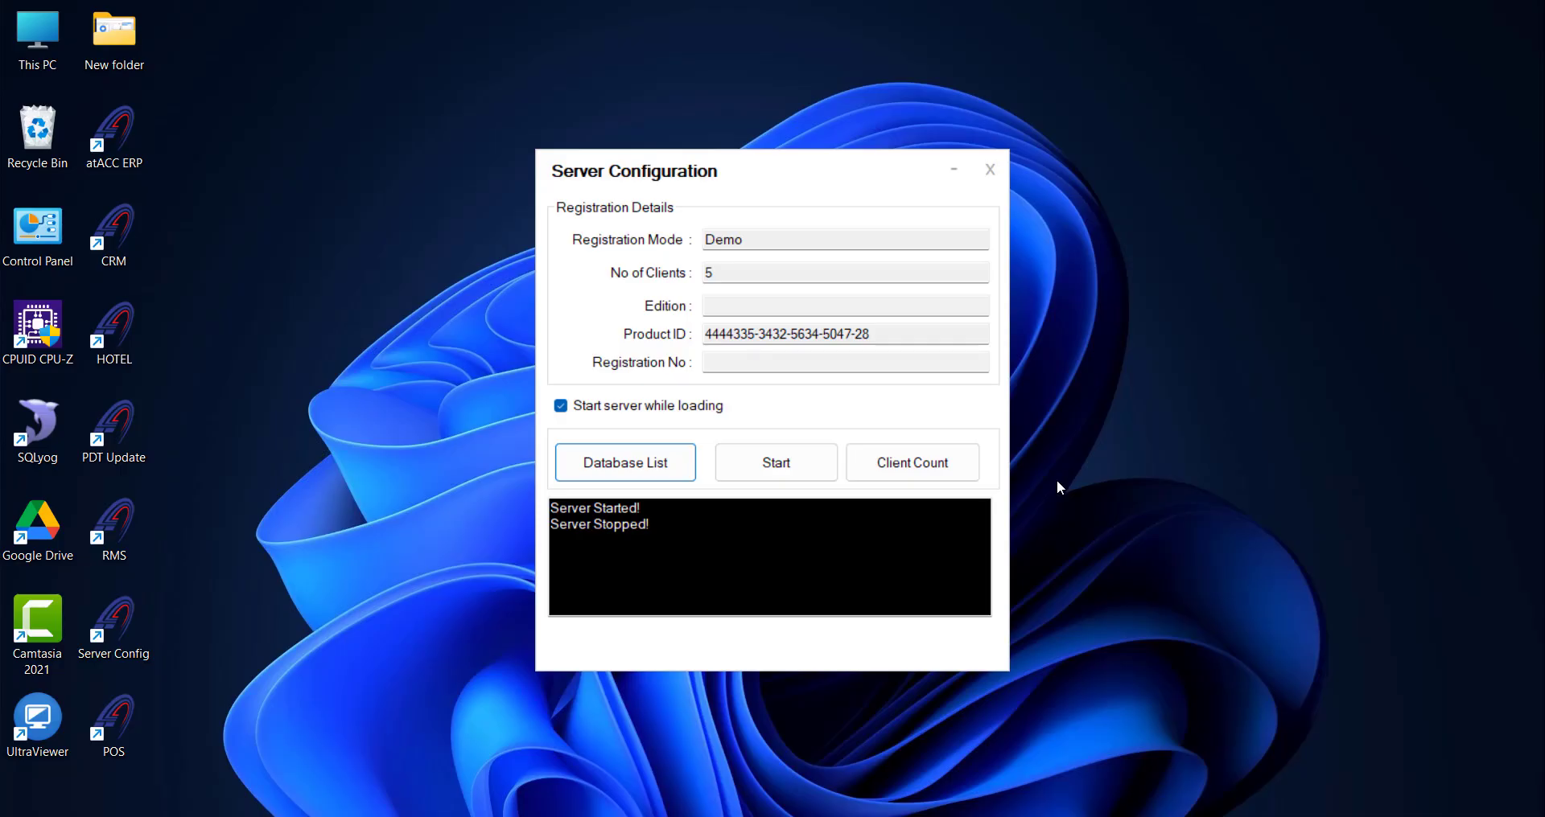
In Server Configuration's Database List, set the server name to DESKTOP-9GN2AQB\SQLEXPRESS and save the database settings
left_click(650, 462)
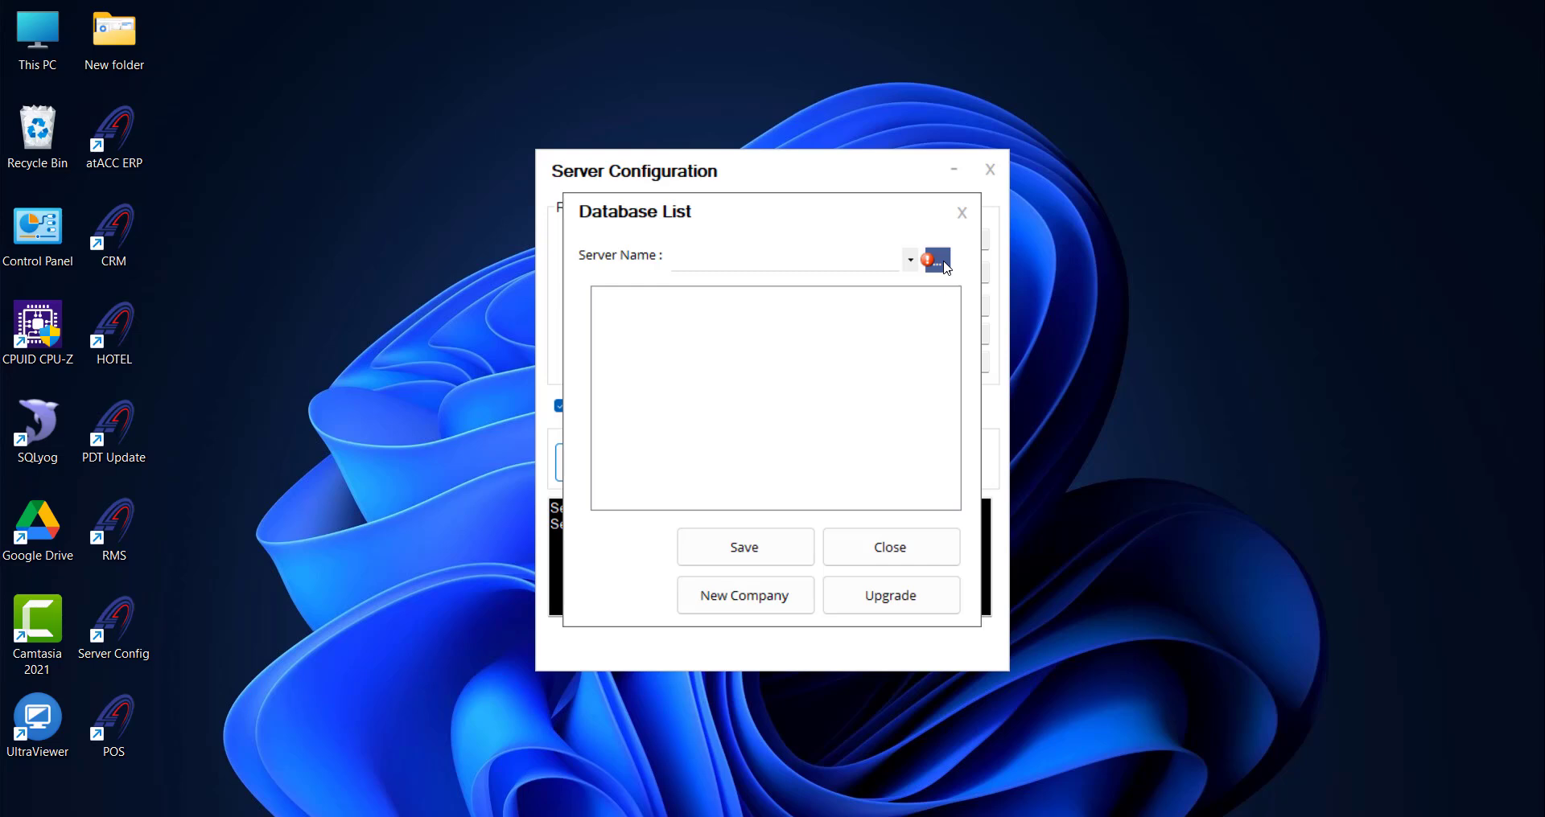
left_click(692, 31)
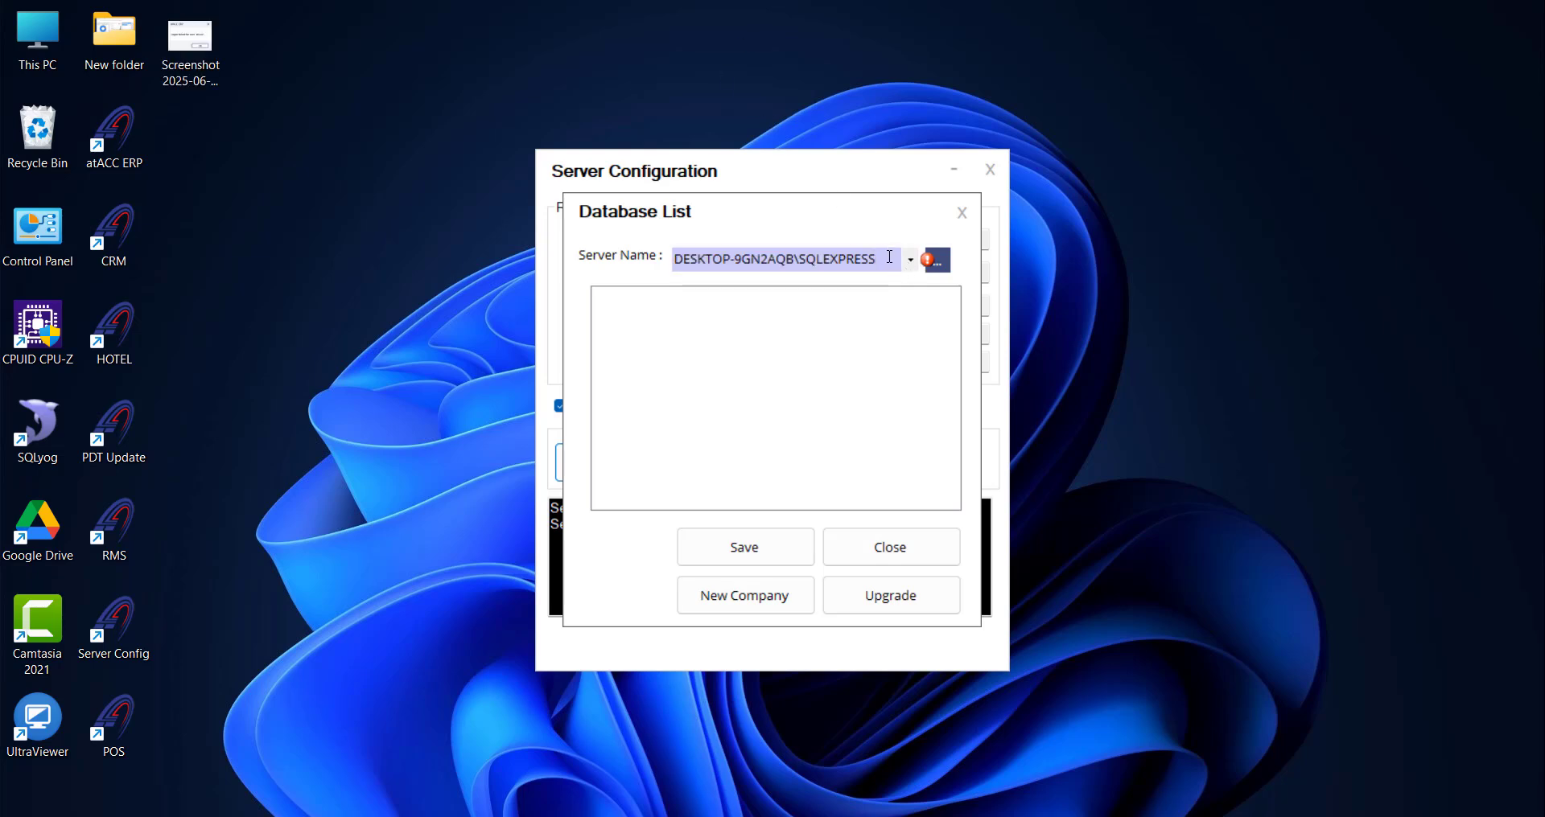
key("Tab")
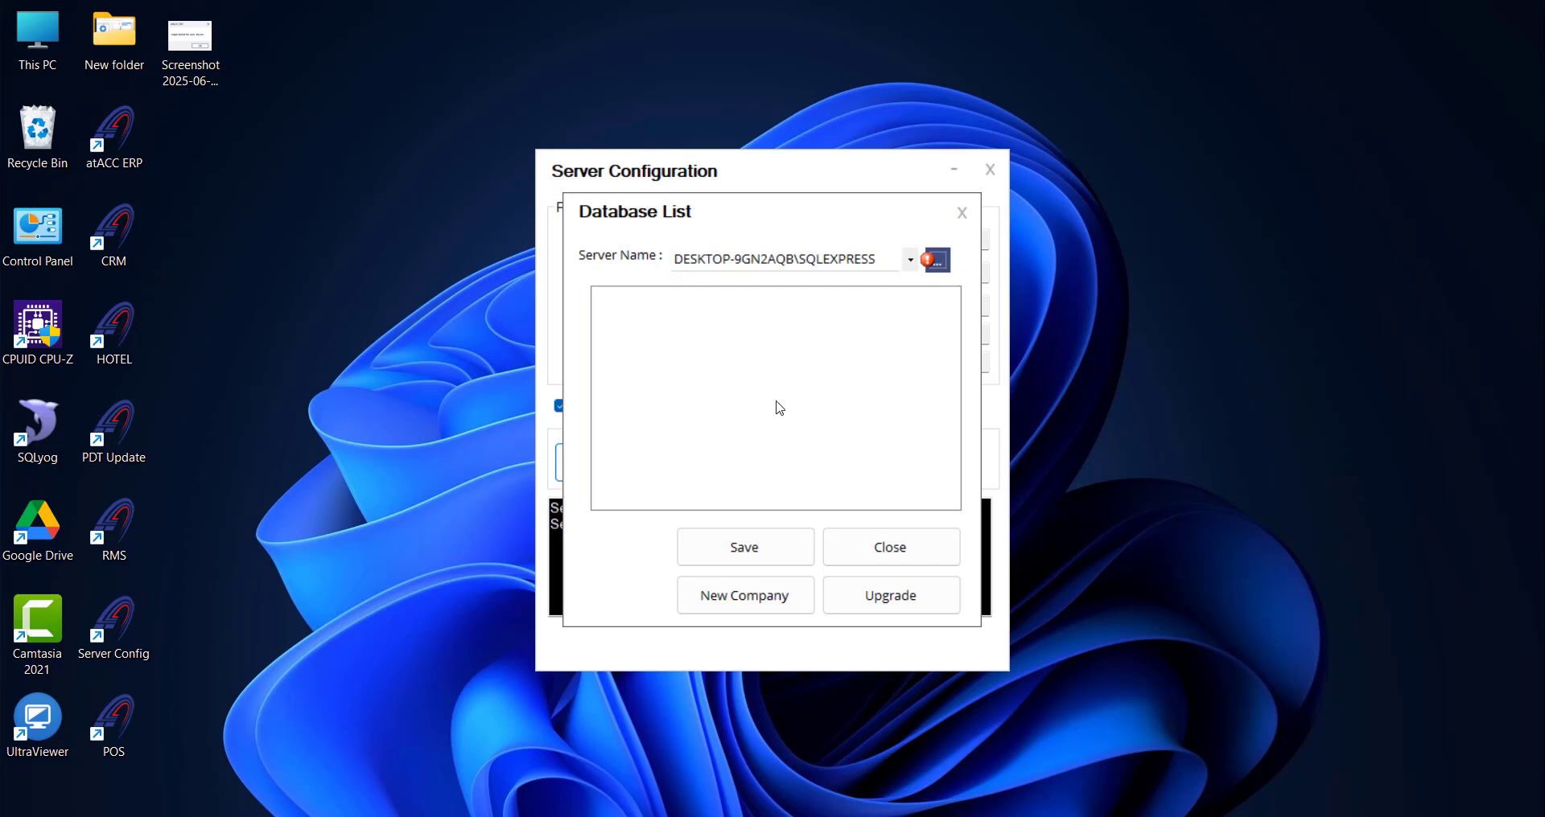
left_click(769, 545)
left_click(828, 489)
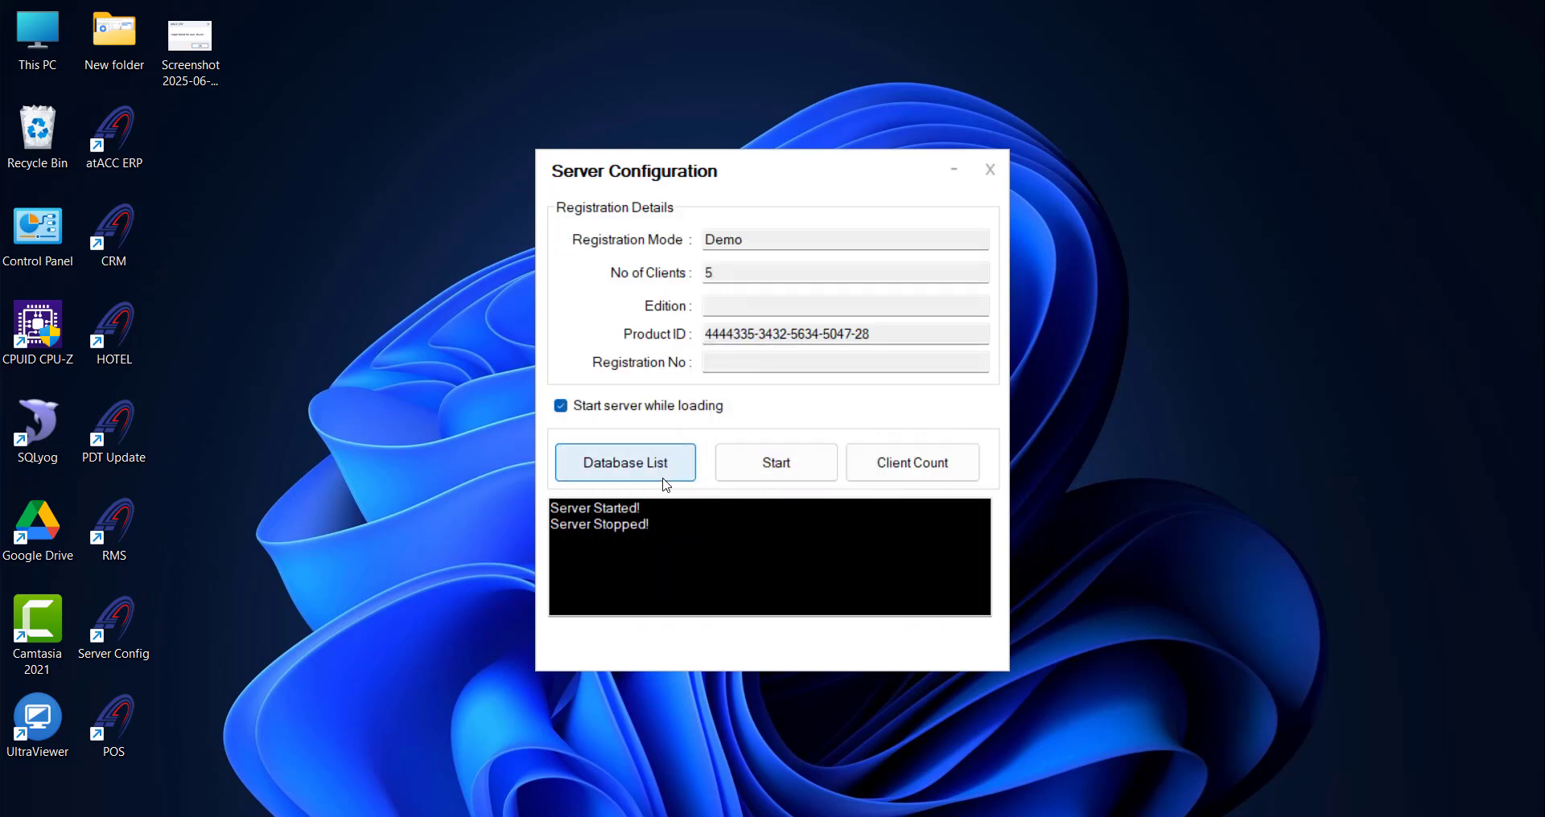
Reopen the Database List and start creating a new company on the saved server, accepting the settings notice
left_click(637, 475)
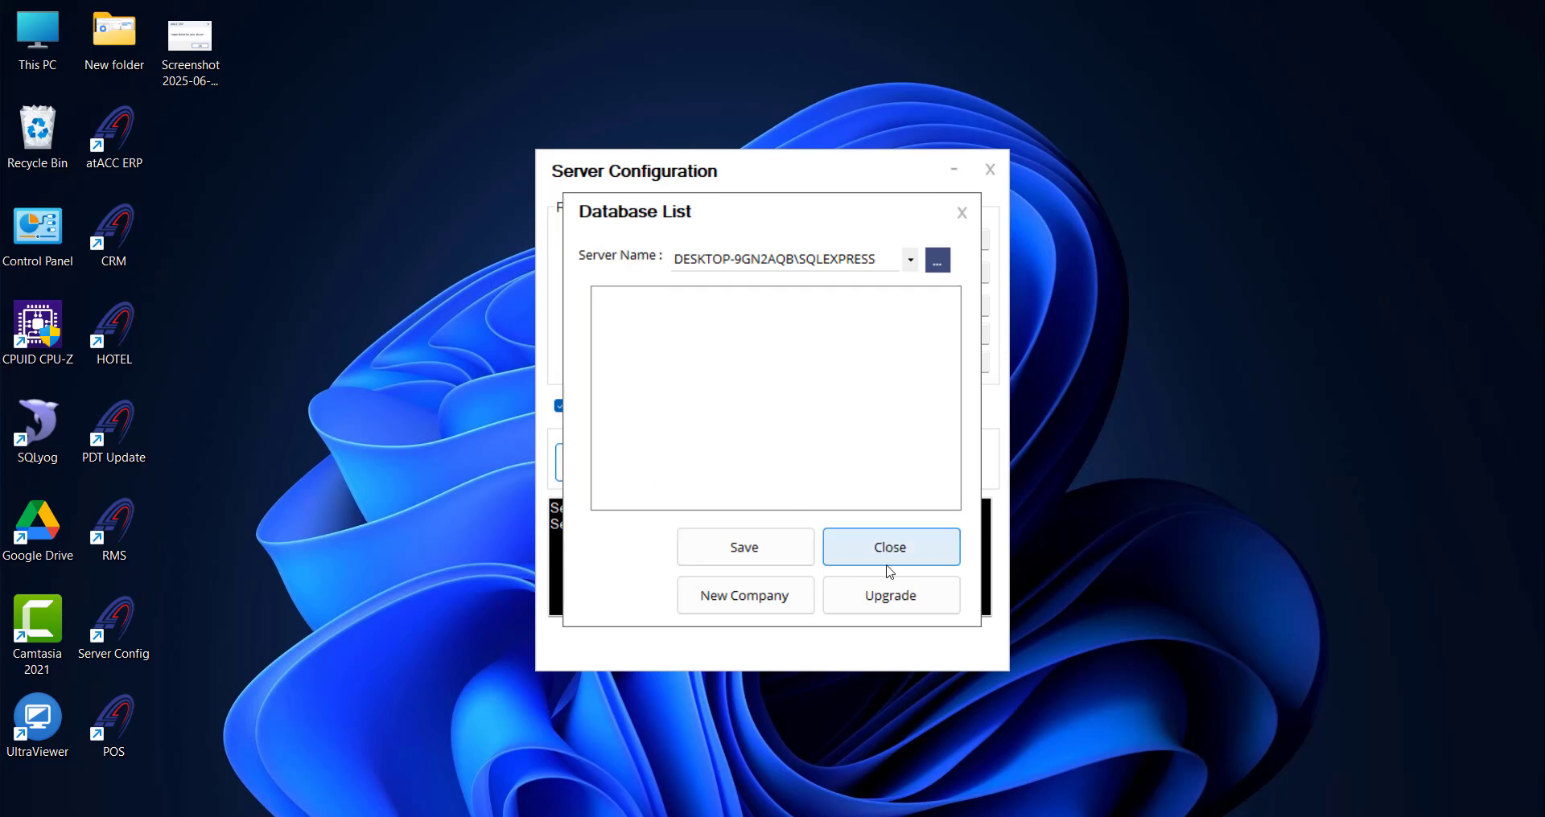
left_click(775, 604)
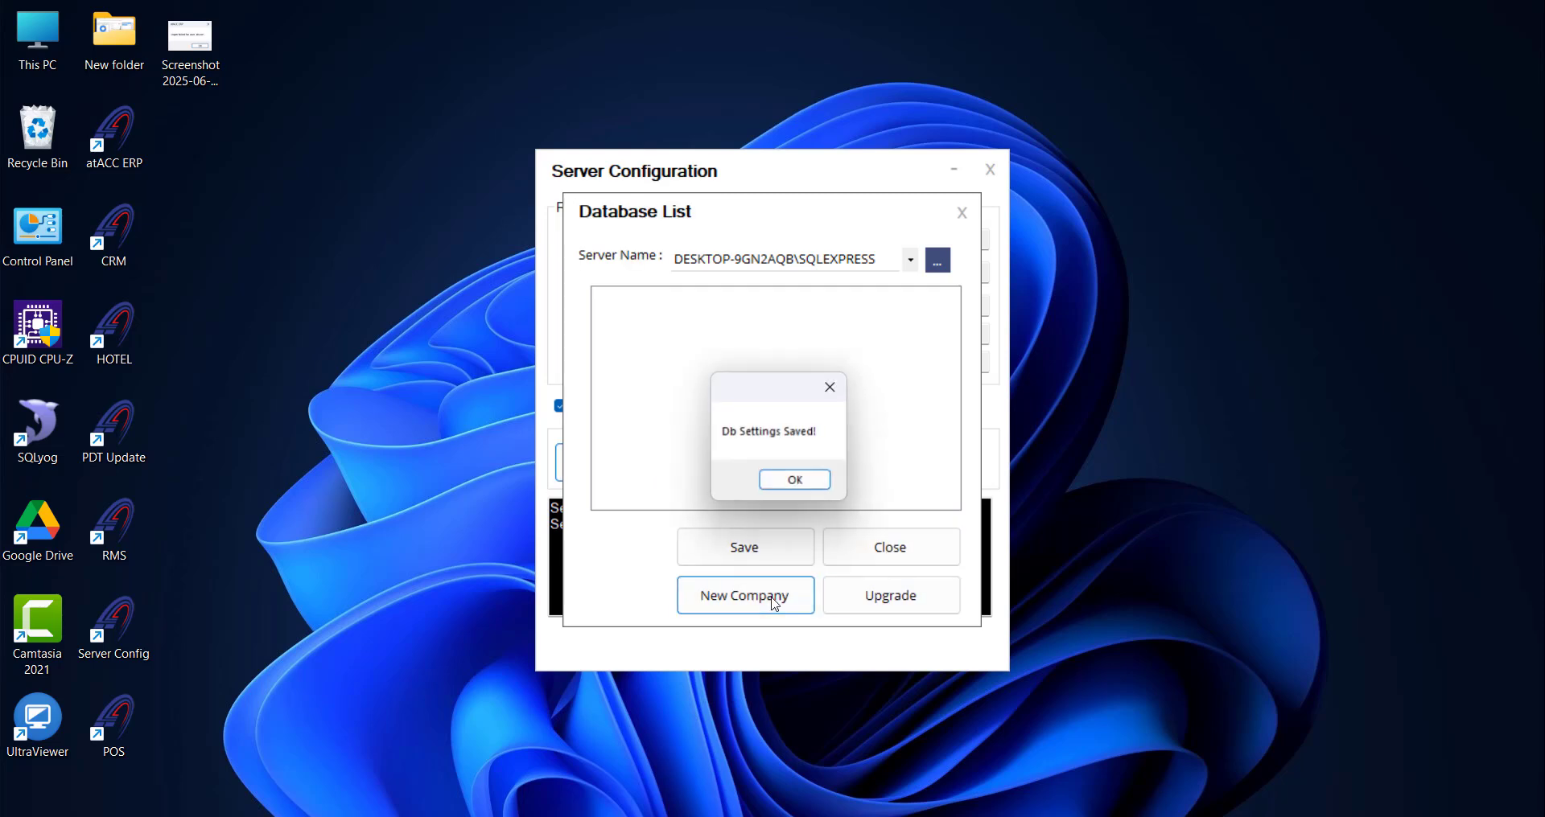
left_click(779, 487)
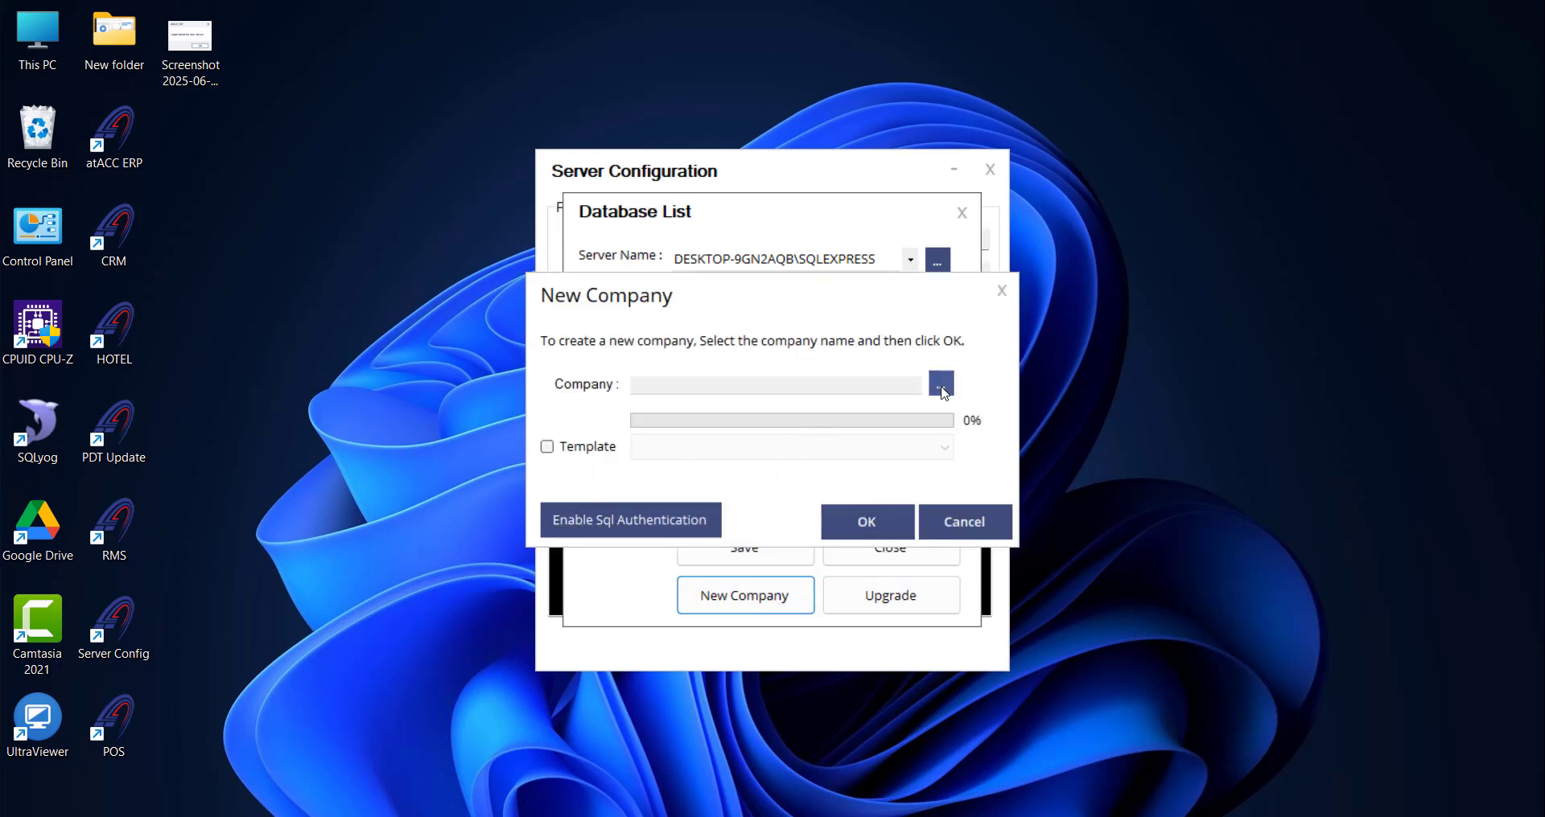